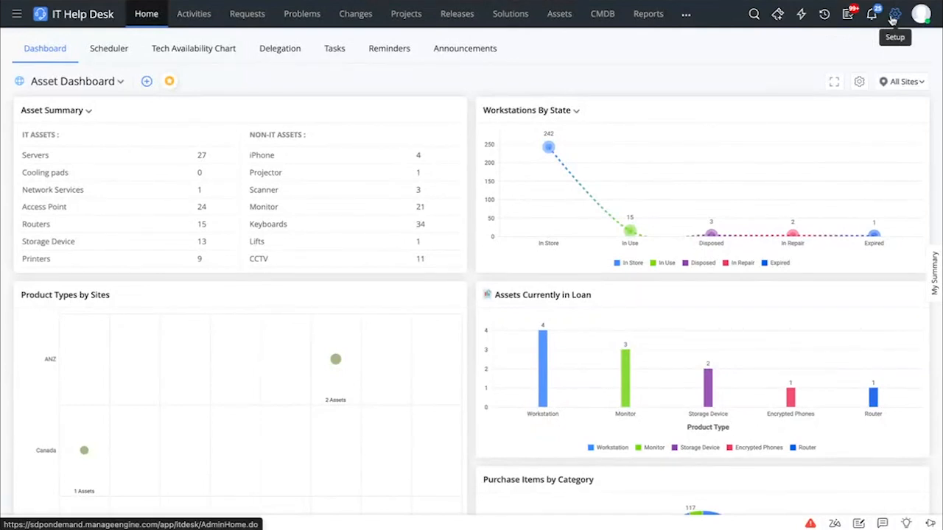
Filter the Users setup list to Requesters and show the available user import options.
left_click(893, 16)
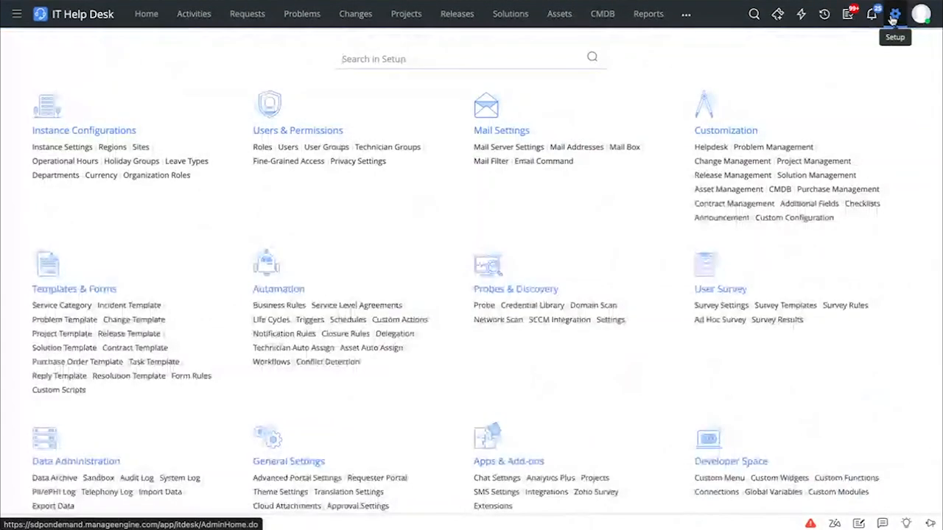
left_click(292, 149)
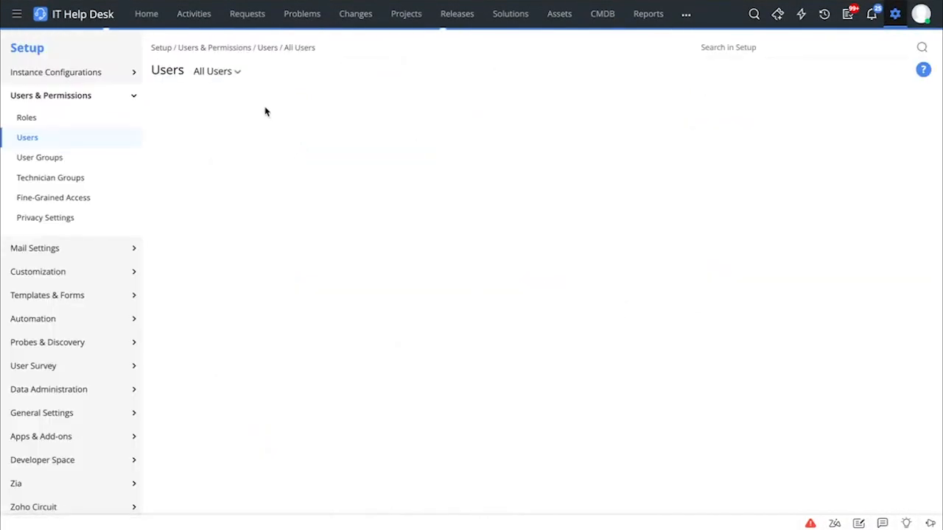
left_click(234, 73)
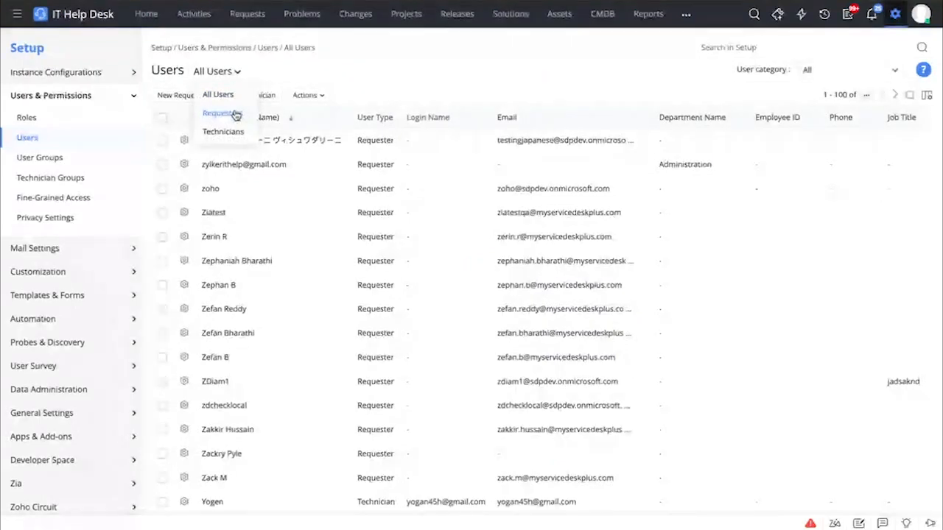
left_click(235, 114)
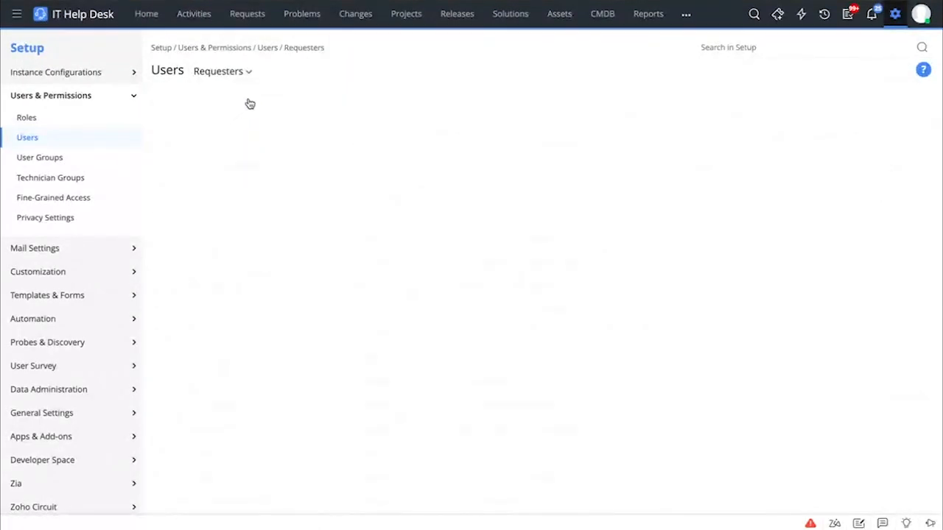
left_click(249, 97)
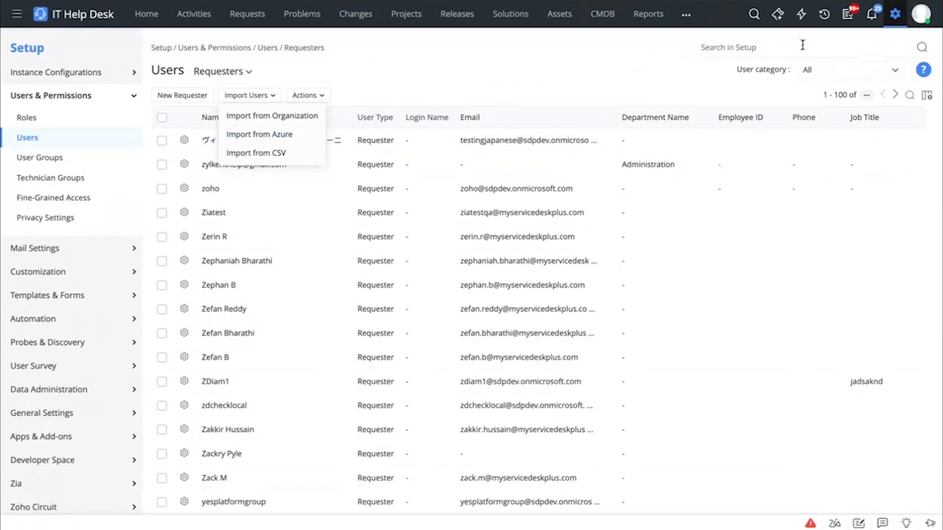
Review the Microsoft Azure integration's details among the third-party integrations, highlighting the user fields it fetches.
left_click(890, 24)
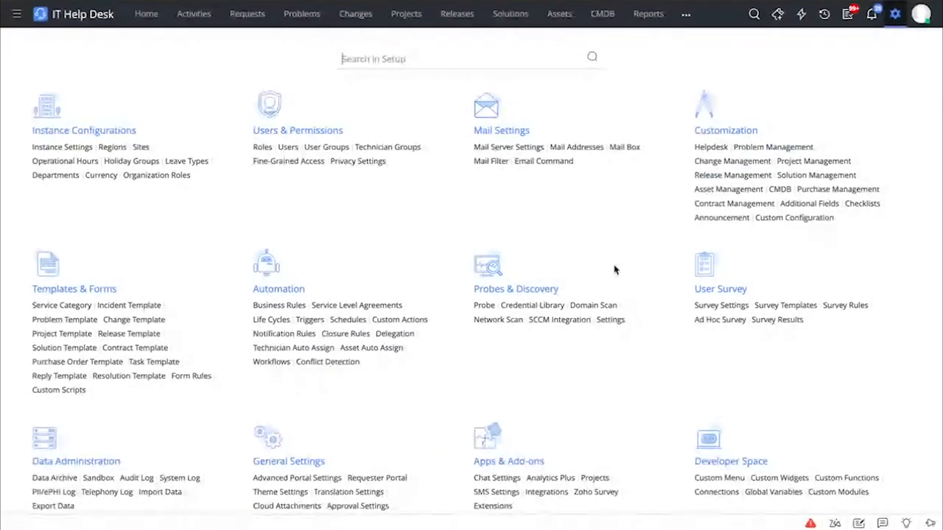
scroll(615, 270, "down", 1)
scroll(615, 270, "down", 1)
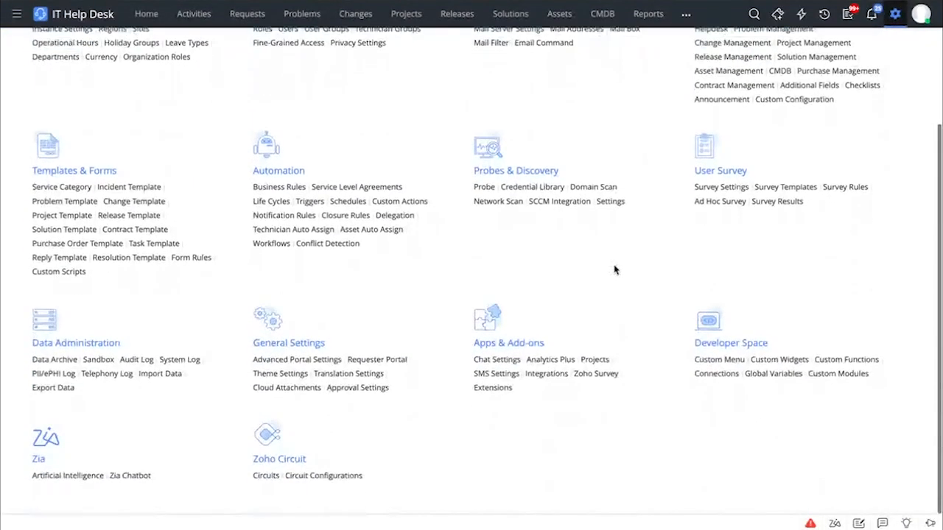
left_click(548, 374)
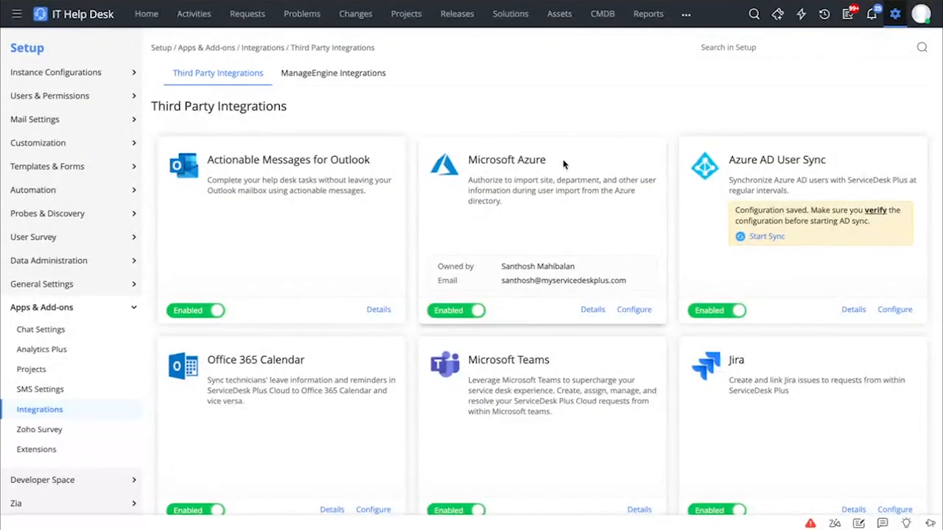
left_click(590, 311)
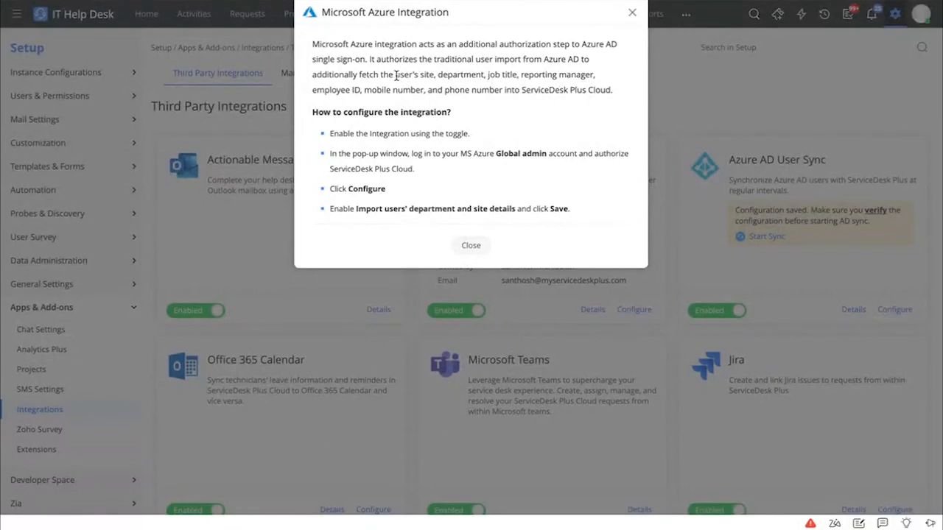
left_click_drag(395, 77, 504, 90)
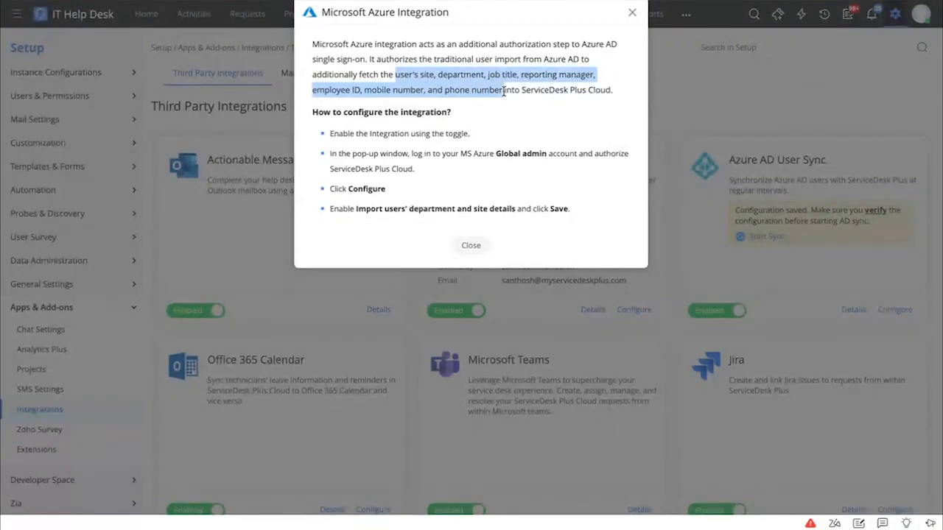
left_click(472, 246)
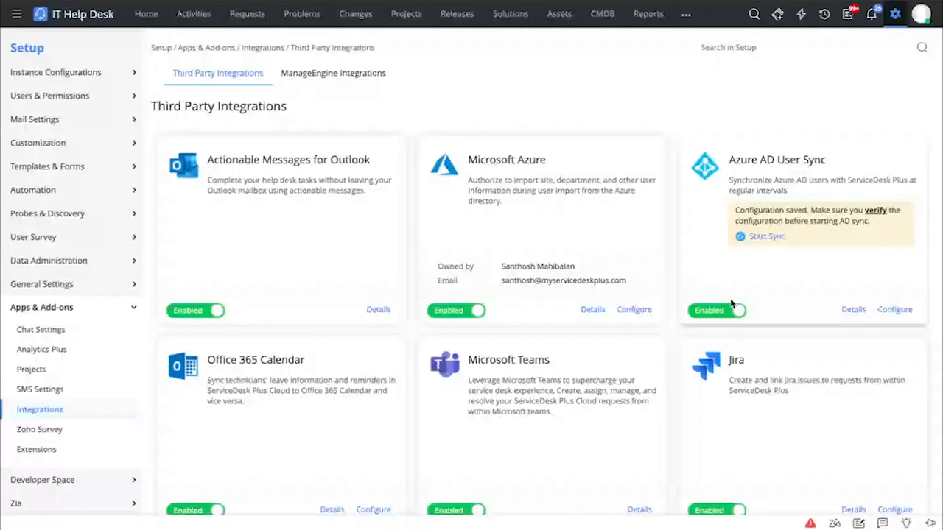
Examine the Azure AD User Sync configuration, including the action options for deleted users, the field mapping and the import conditions.
left_click(892, 312)
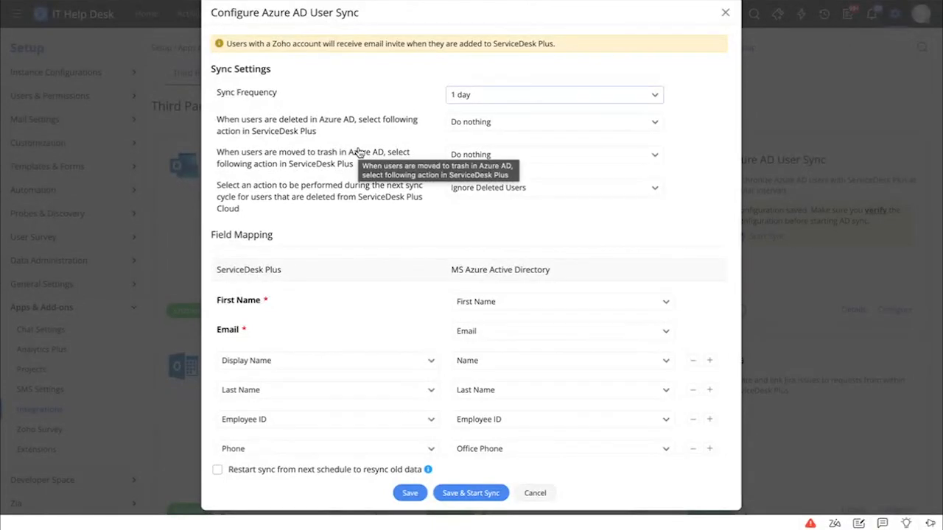
left_click(482, 127)
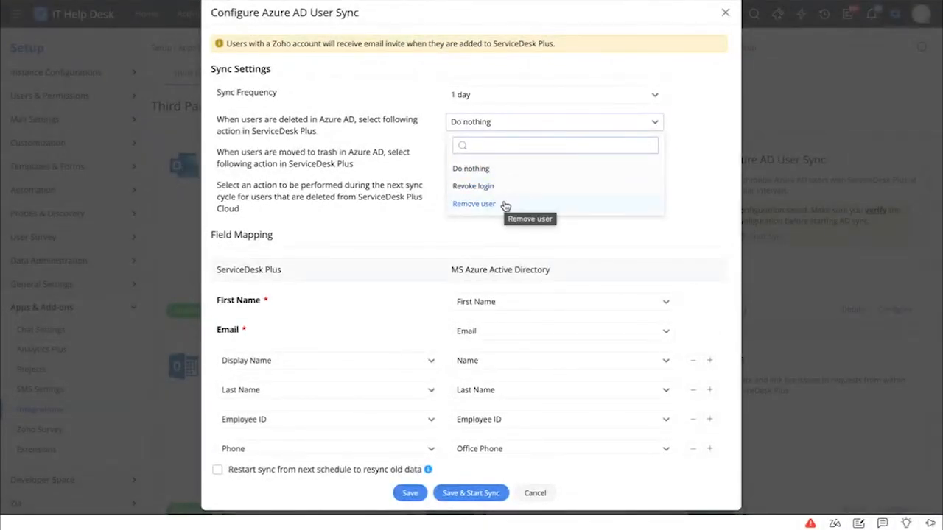
left_click(422, 208)
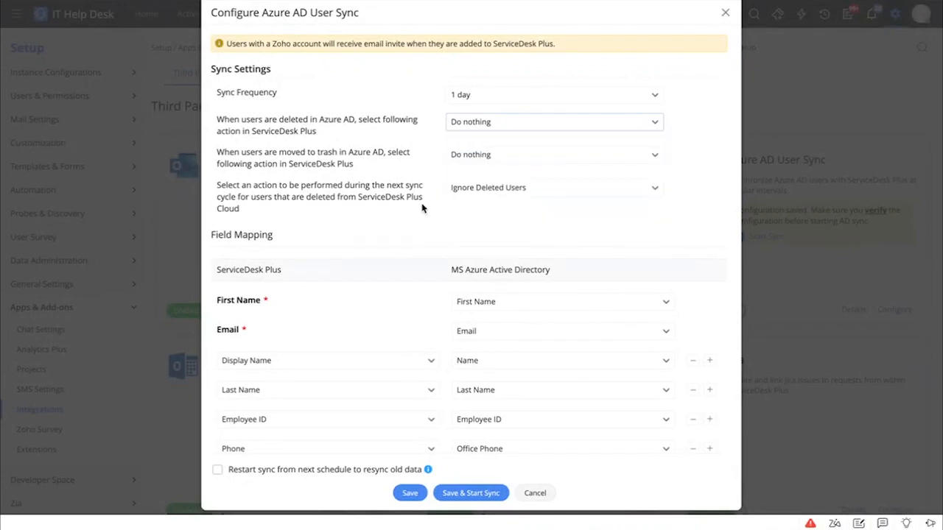
left_click(477, 193)
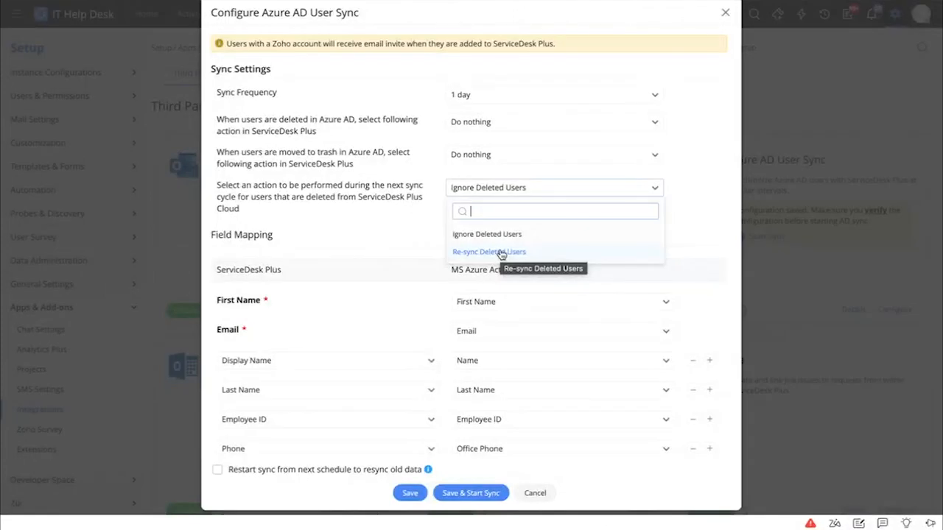
left_click(412, 227)
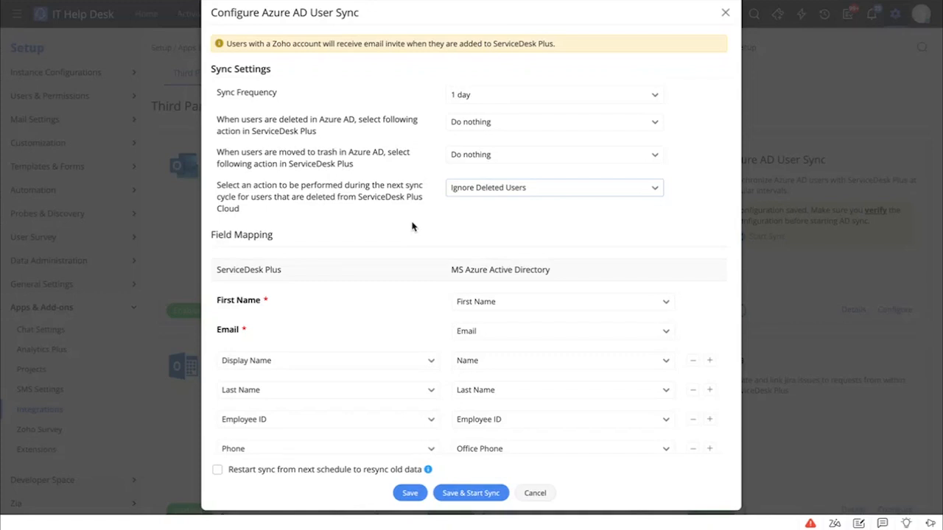
scroll(412, 226, "down", 3)
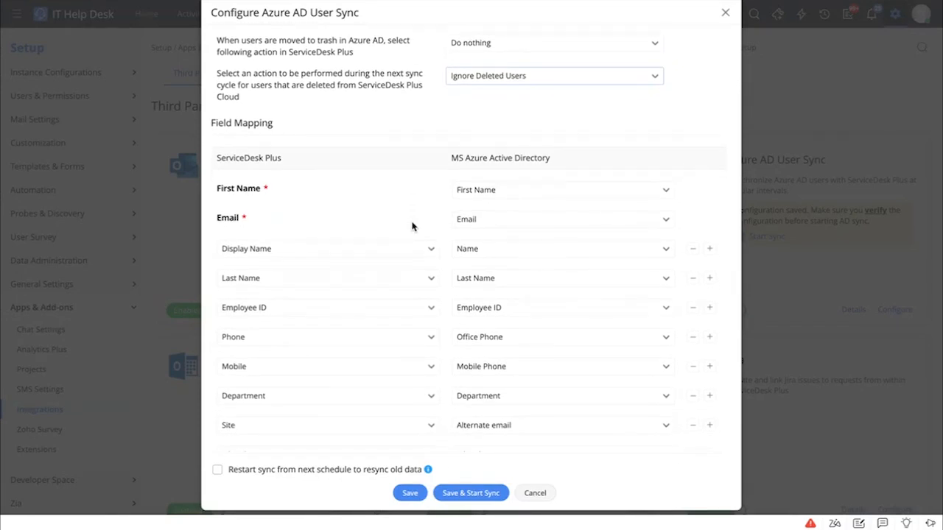
scroll(413, 226, "down", 3)
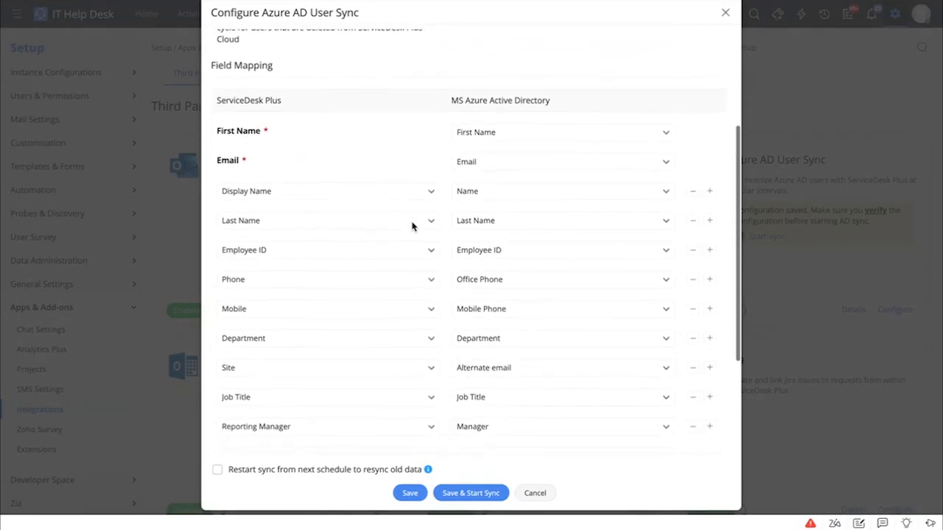
scroll(413, 226, "down", 3)
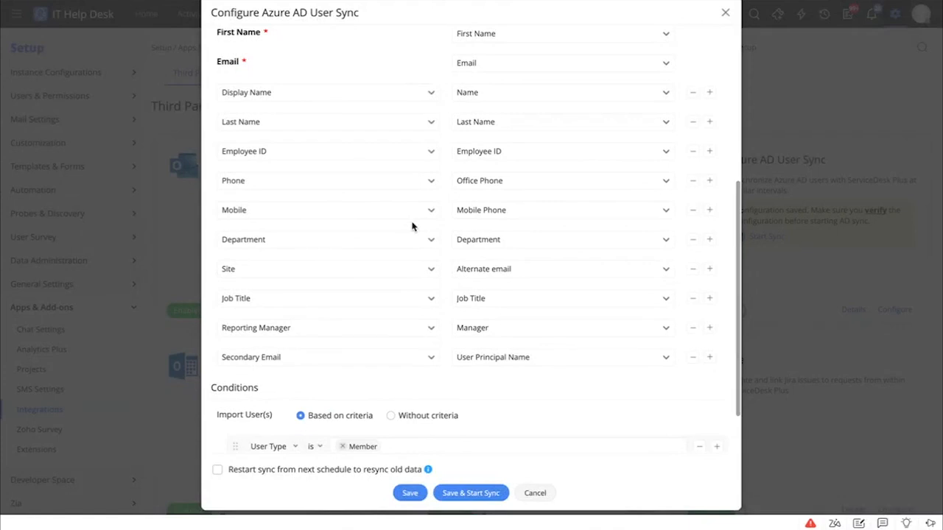
scroll(413, 226, "down", 1)
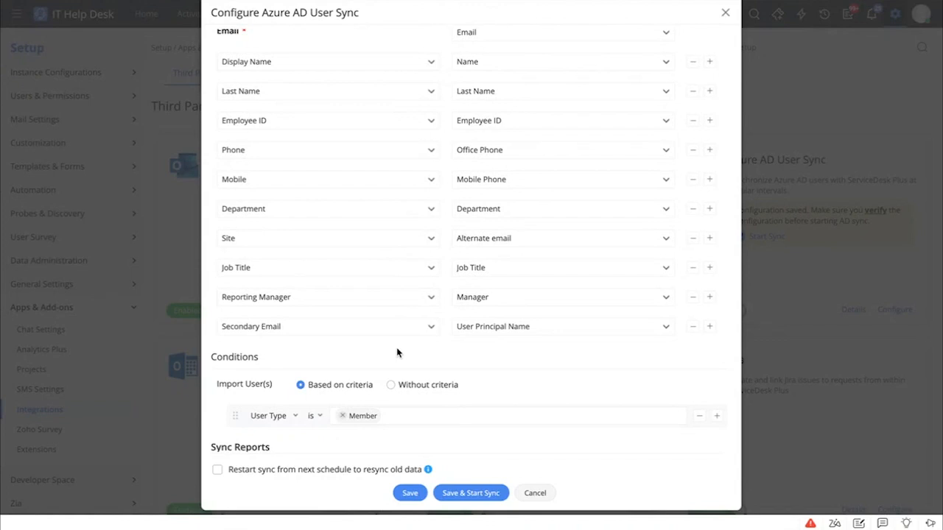
Try an import condition of Account Enabled is Yes and discard the Azure AD User Sync changes.
left_click(284, 416)
left_click(304, 259)
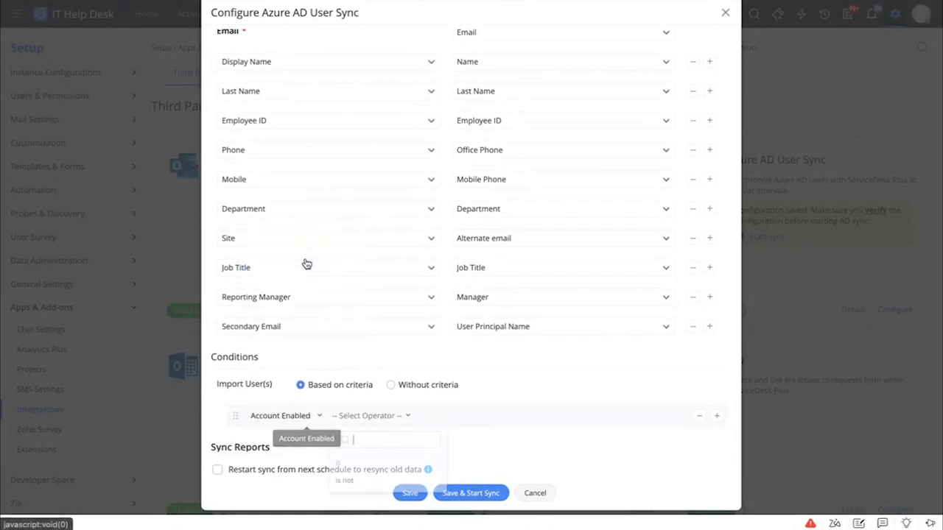
left_click(358, 465)
left_click(380, 441)
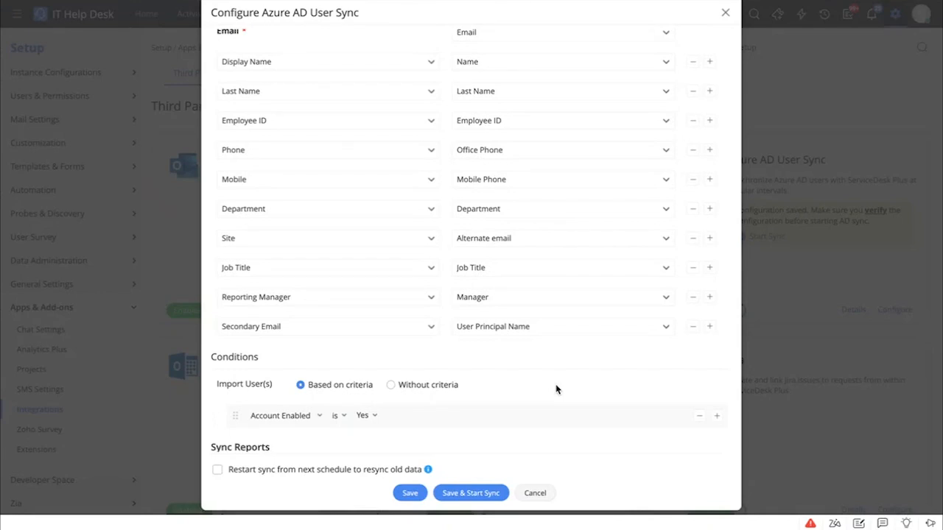
left_click(535, 493)
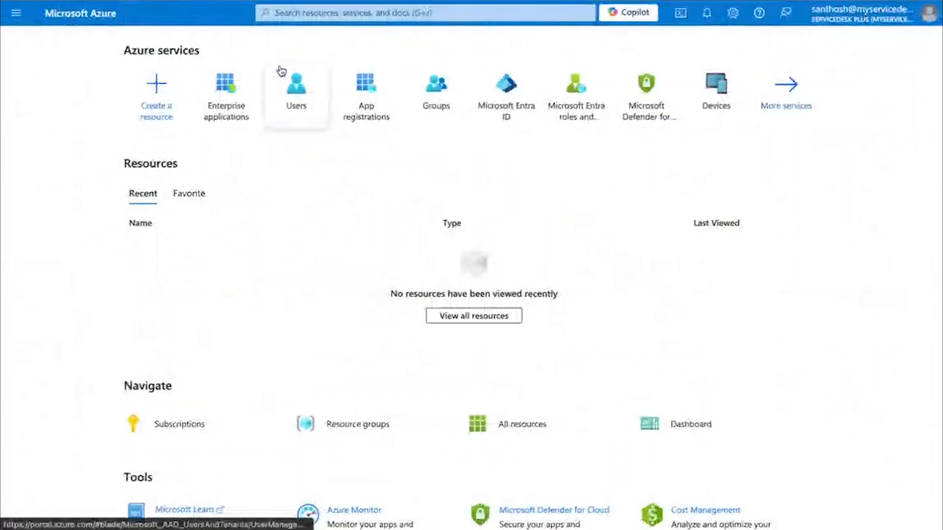
Switch to Microsoft Azure, search the enterprise applications for "zoho" and open the Zoho application with the Current certificate.
mouse_move(228, 88)
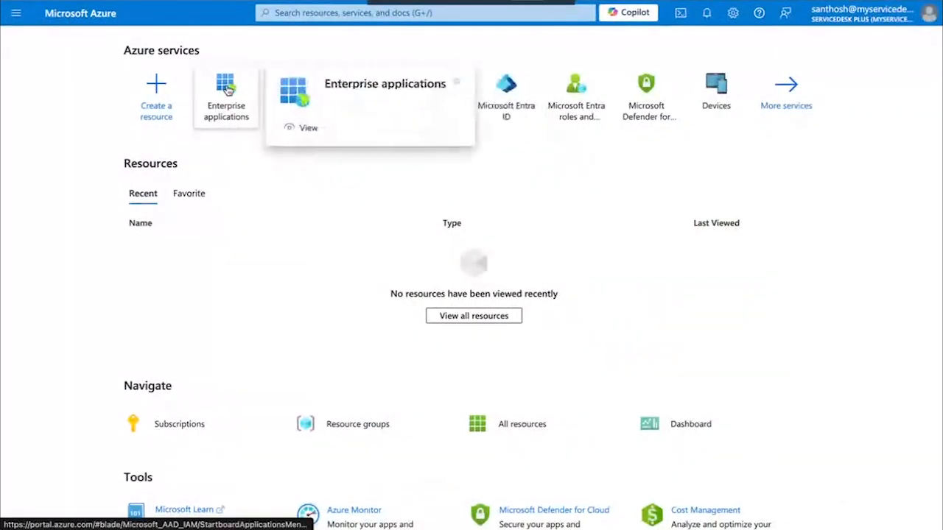
left_click(228, 89)
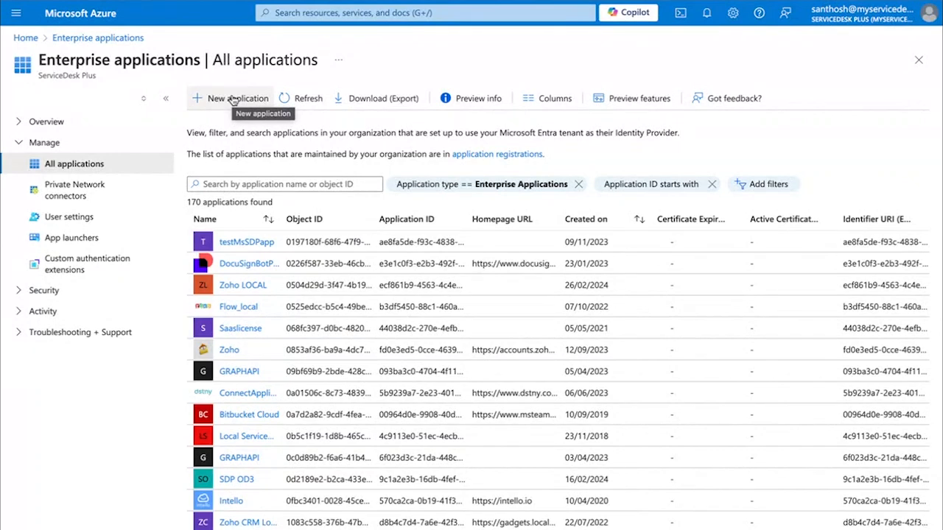
left_click(256, 185)
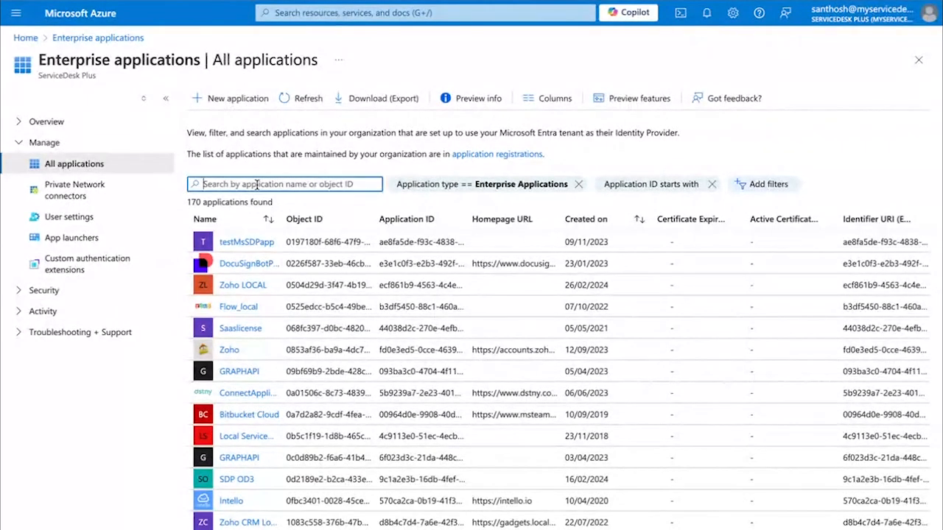
type("zoho")
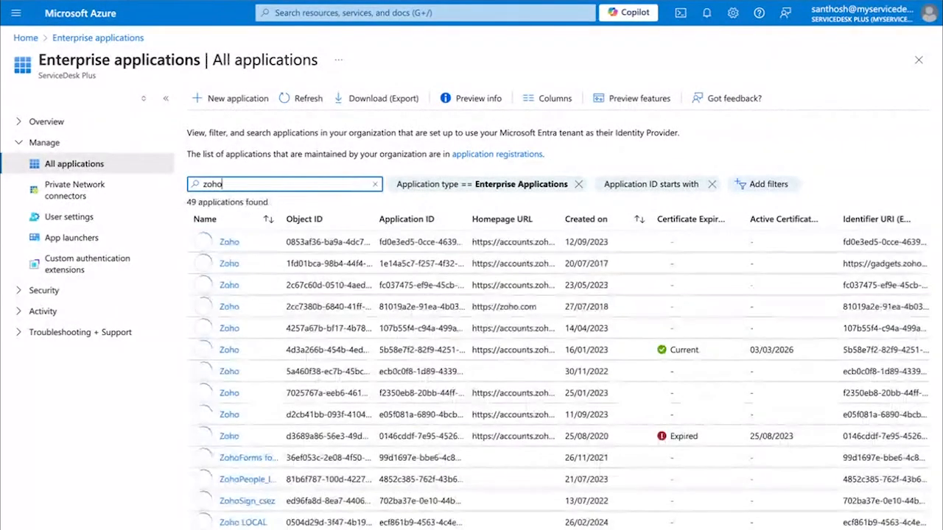
left_click(230, 351)
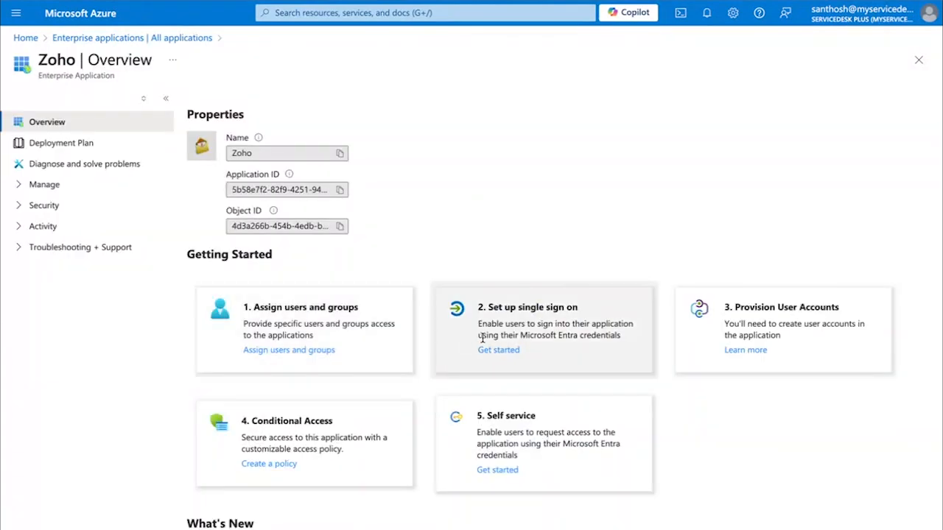
Review the Zoho application's SAML single sign-on setup, from basic configuration and claims to certificates and login URLs.
left_click(499, 350)
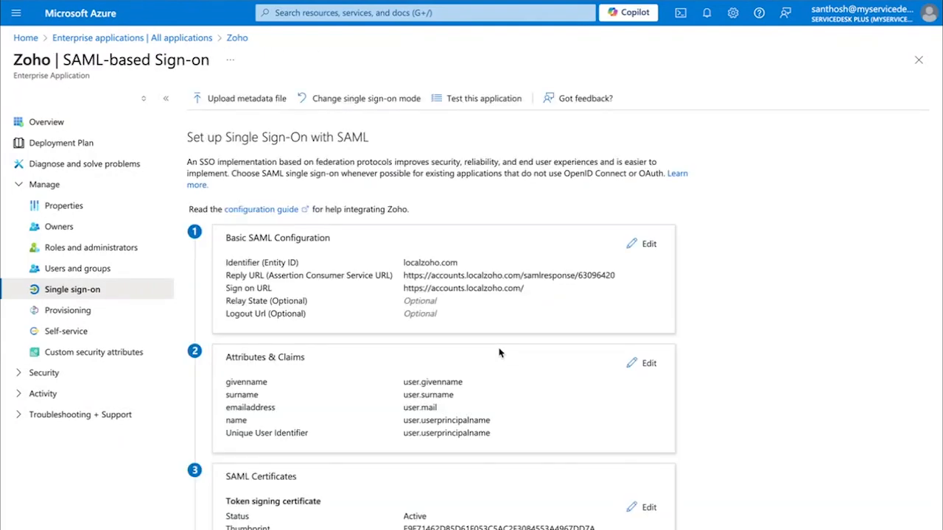
scroll(490, 298, "down", 1)
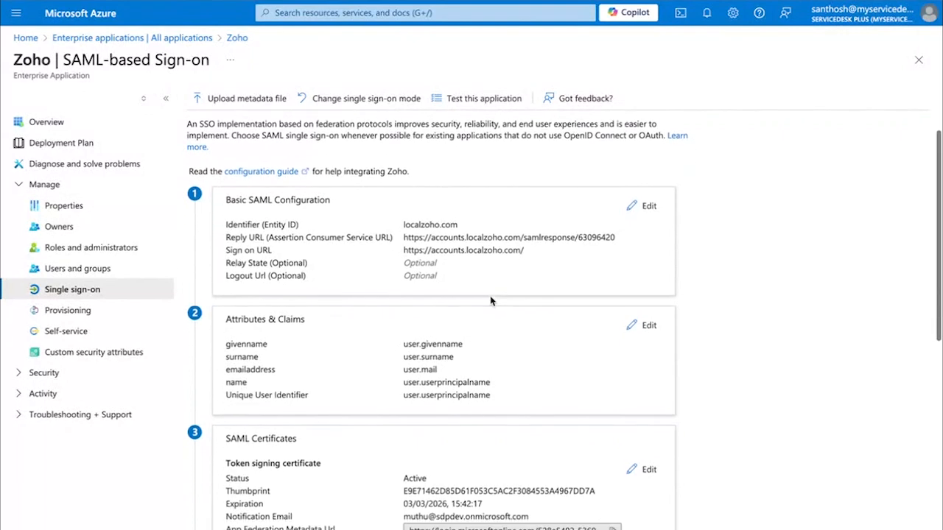
scroll(491, 300, "down", 1)
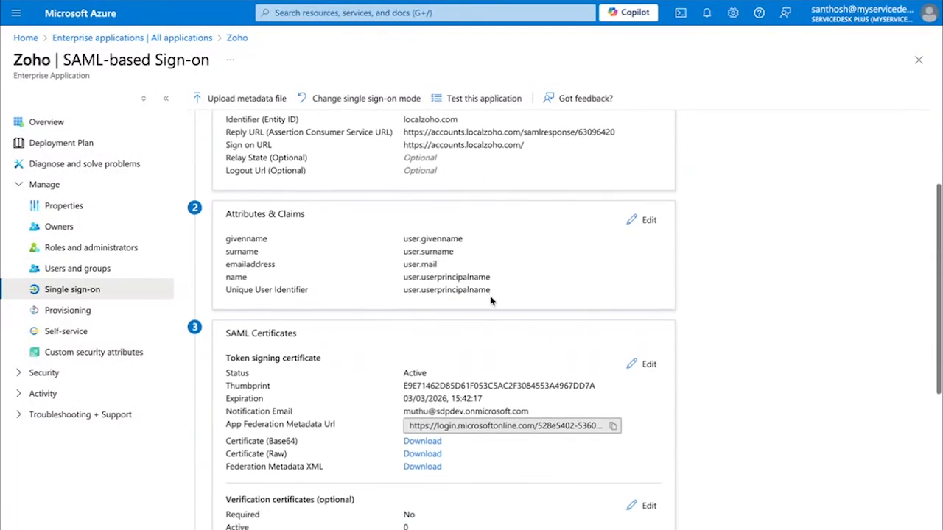
scroll(490, 300, "down", 1)
scroll(491, 300, "down", 1)
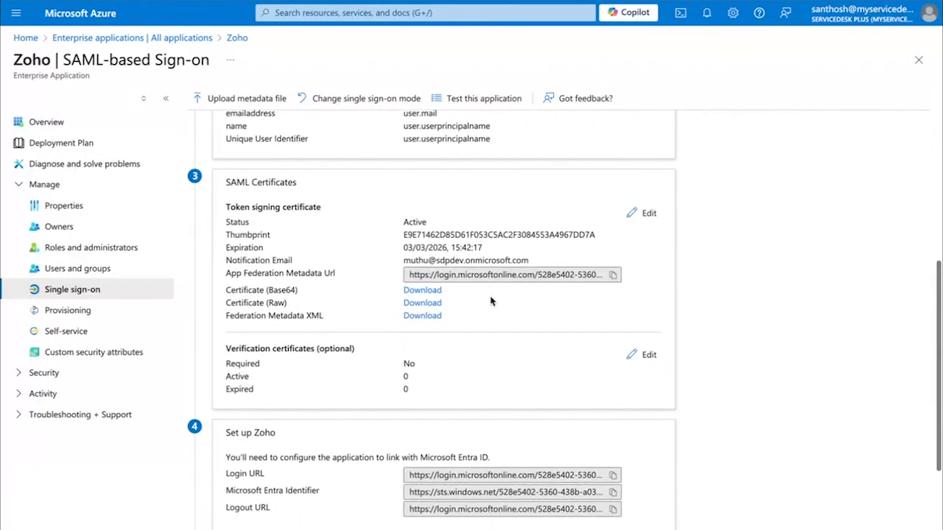
scroll(491, 300, "down", 1)
scroll(491, 300, "down", 1)
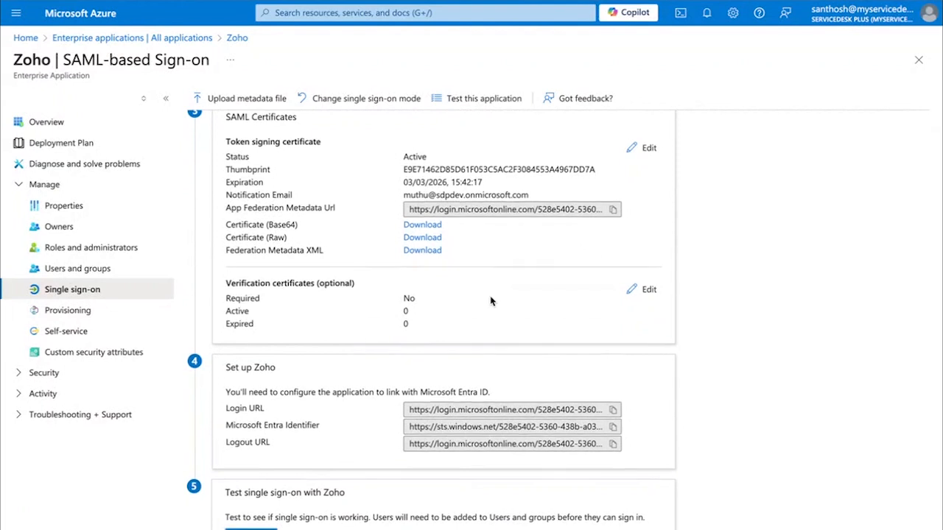
scroll(491, 300, "down", 1)
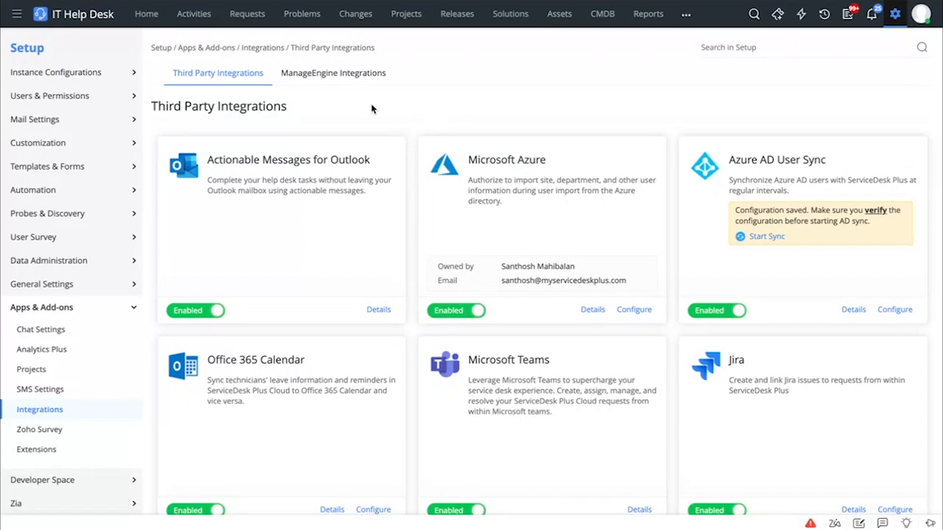
Switch to ServiceDesk Plus Cloud and open the ESM Directory's SAML Authentication page to review its prerequisites and identity provider fields.
left_click(16, 15)
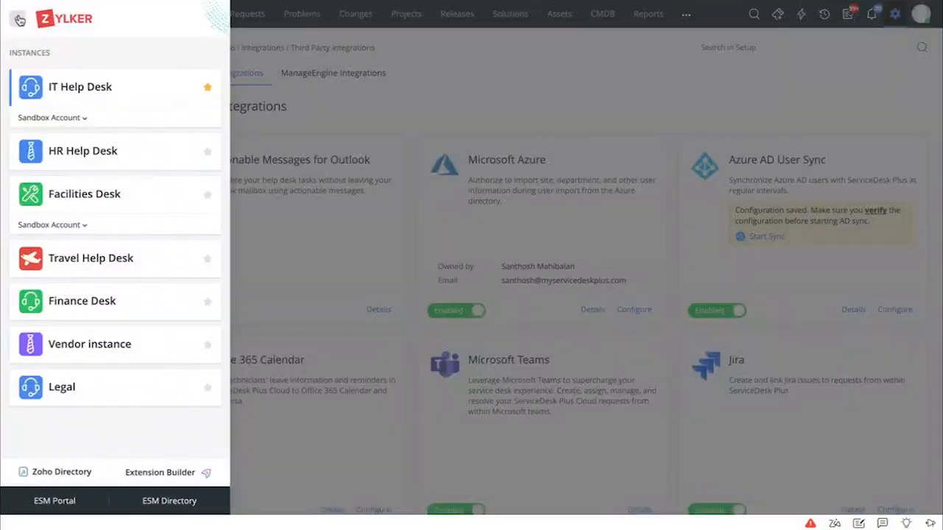
left_click(154, 502)
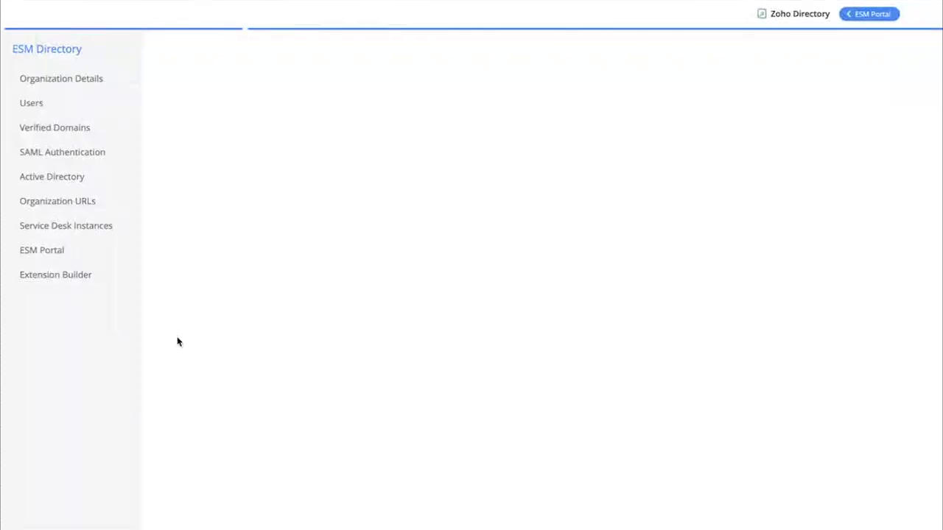
left_click(90, 154)
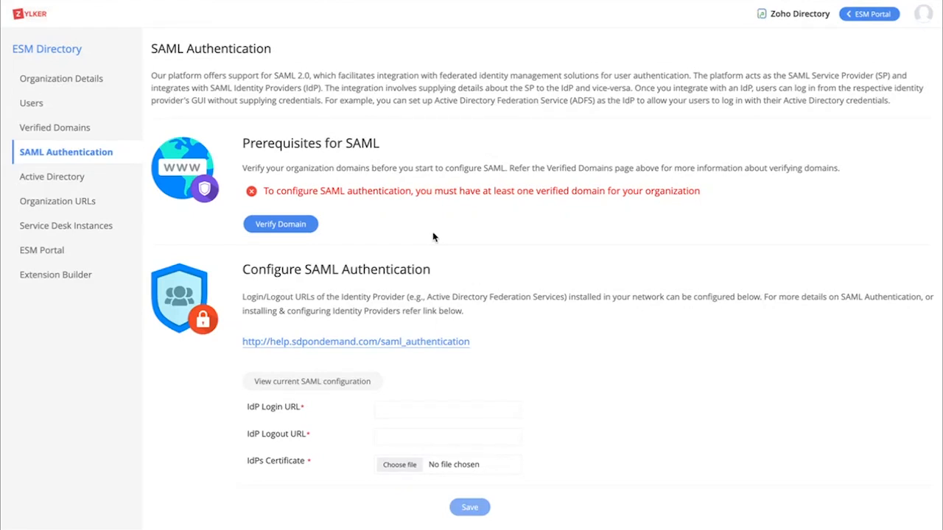
scroll(433, 236, "down", 1)
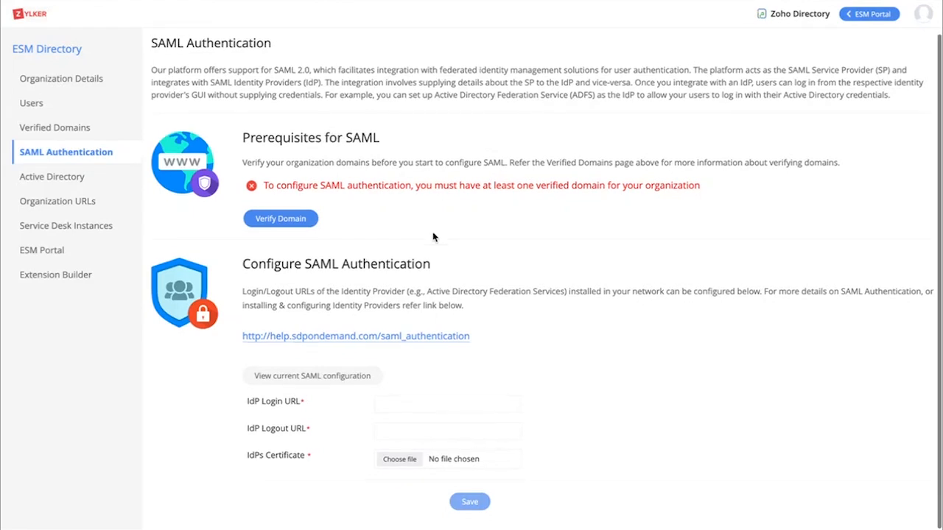
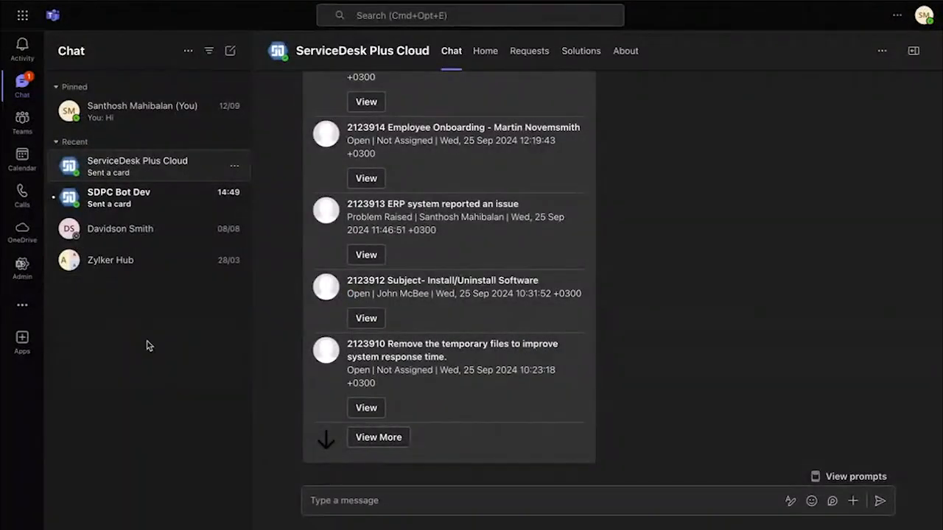
Switch to Microsoft Teams and search the app store for "servicedesk".
left_click(24, 339)
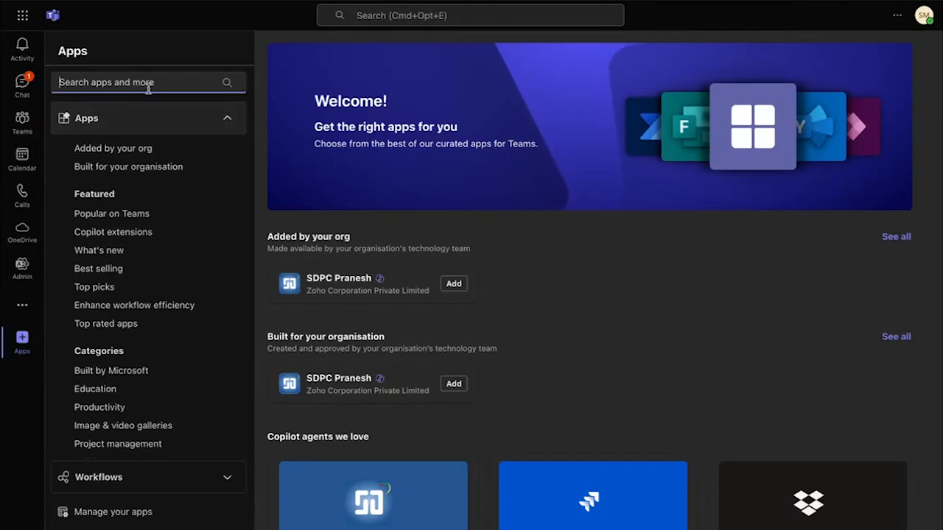
left_click(154, 82)
type("serv")
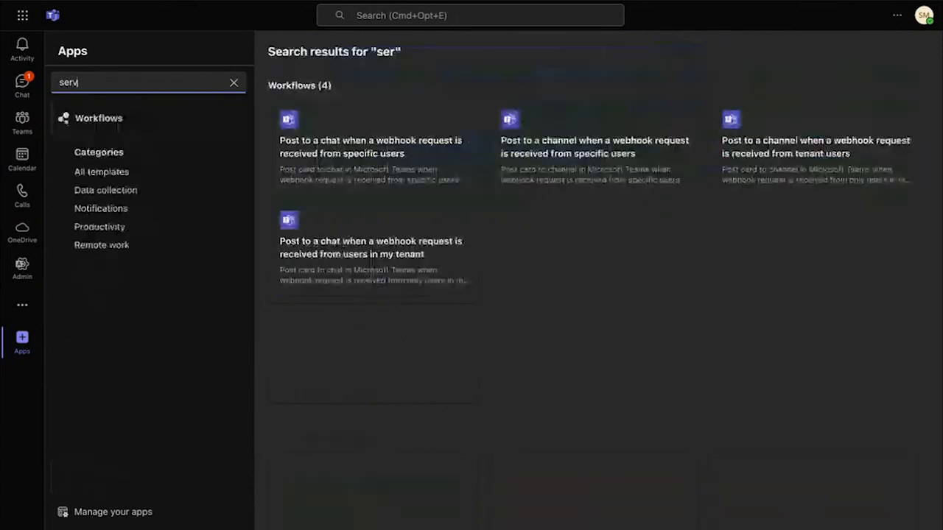
type("icedesk")
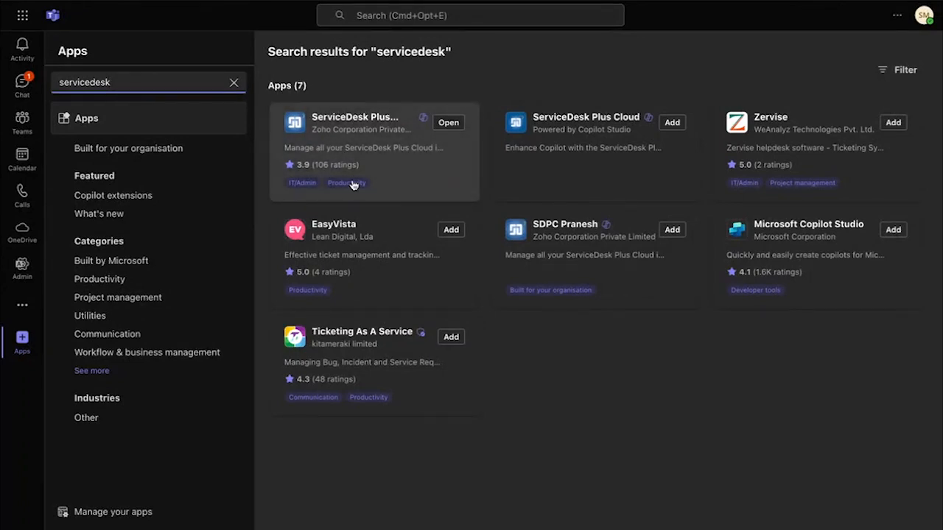
Open the ServiceDesk Plus Cloud chat, look through its Home, Requests and Solutions pages, and return to the conversation.
left_click(21, 83)
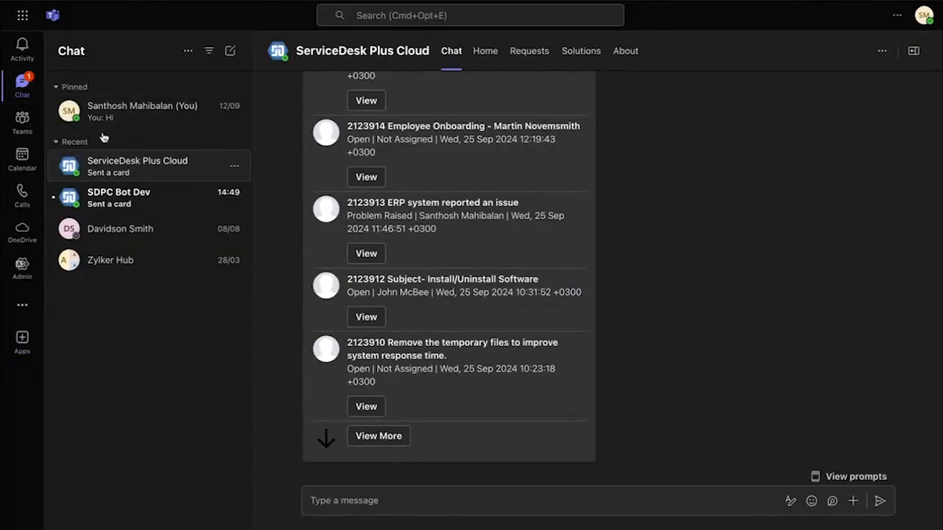
left_click(136, 164)
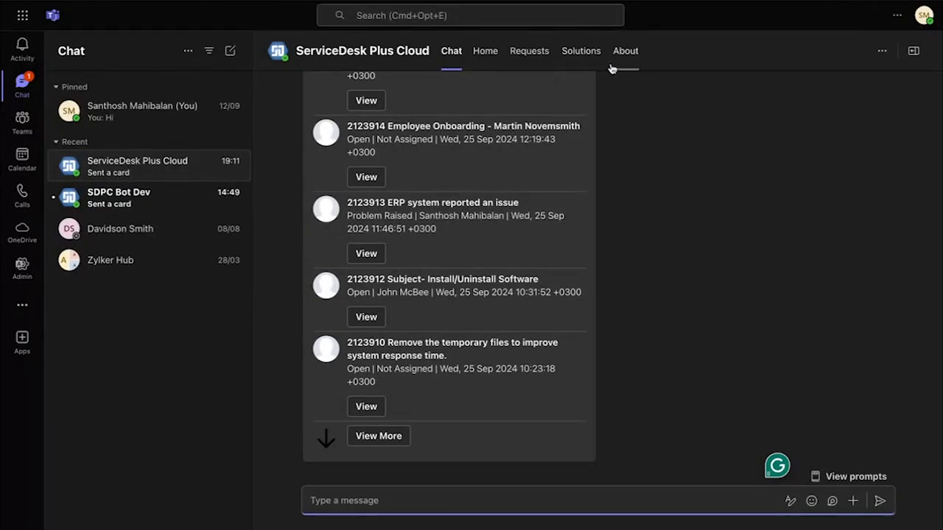
left_click(482, 60)
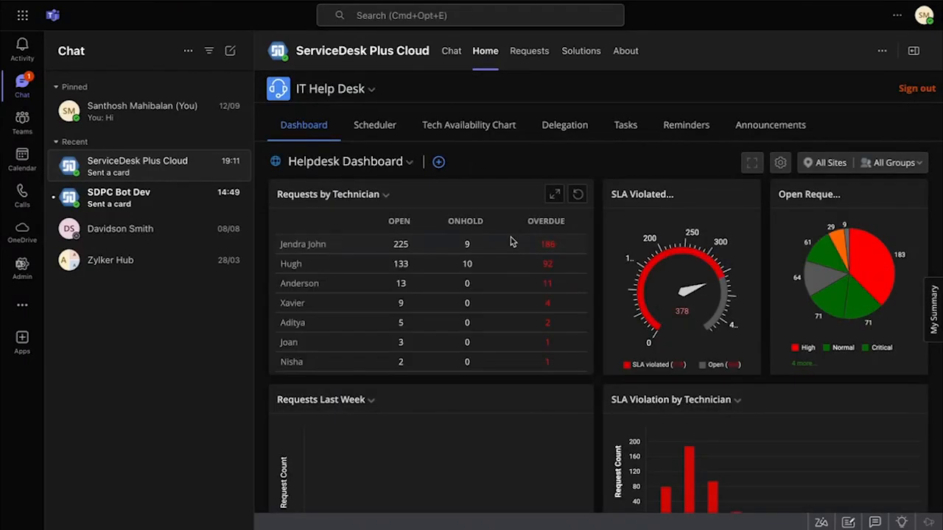
left_click(520, 55)
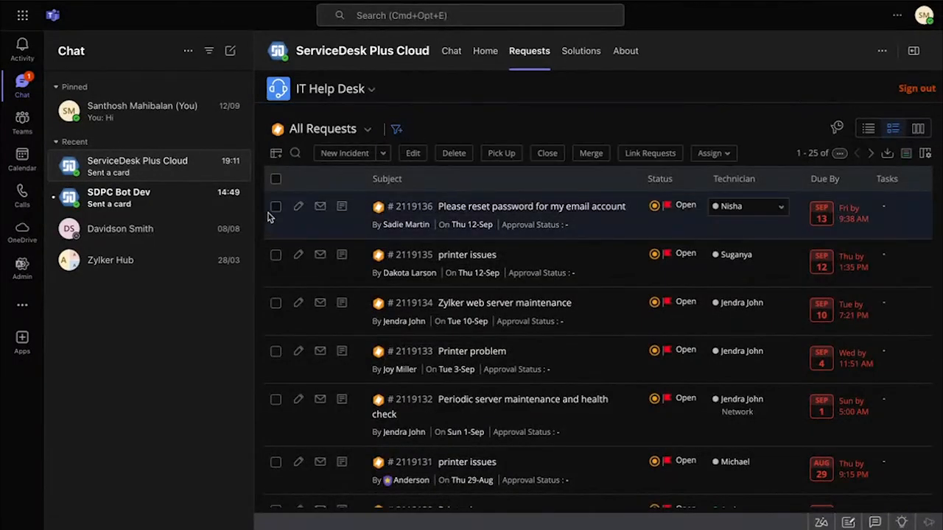
left_click(580, 60)
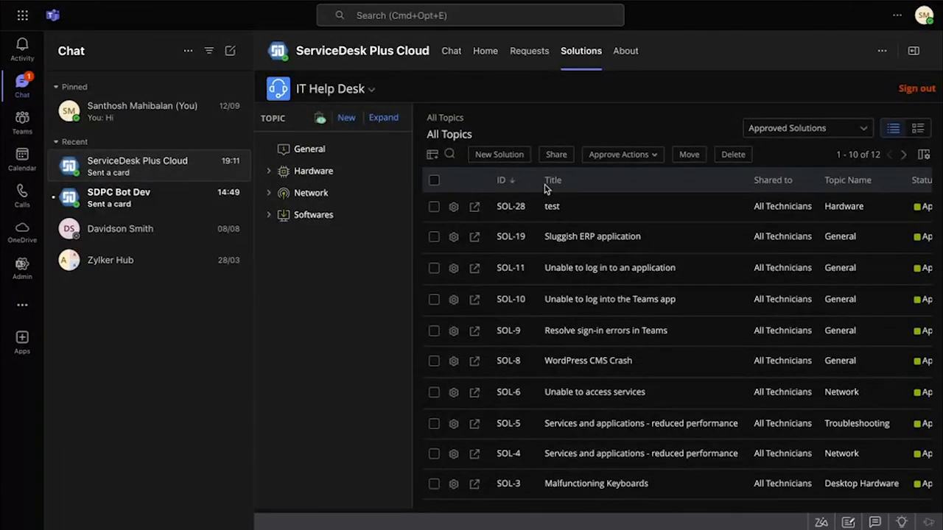
left_click(451, 59)
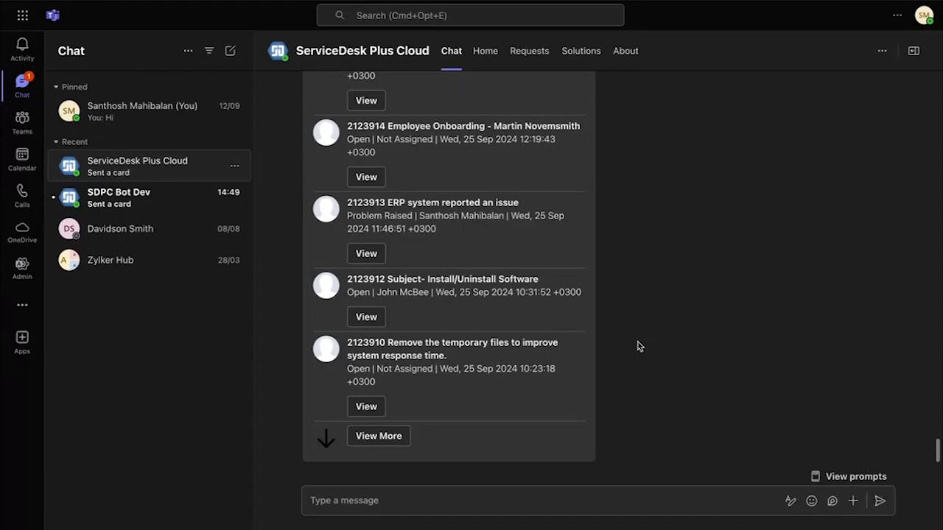
Send the bot's "Select instance" prompt and set IT Help Desk as the instance.
left_click(842, 477)
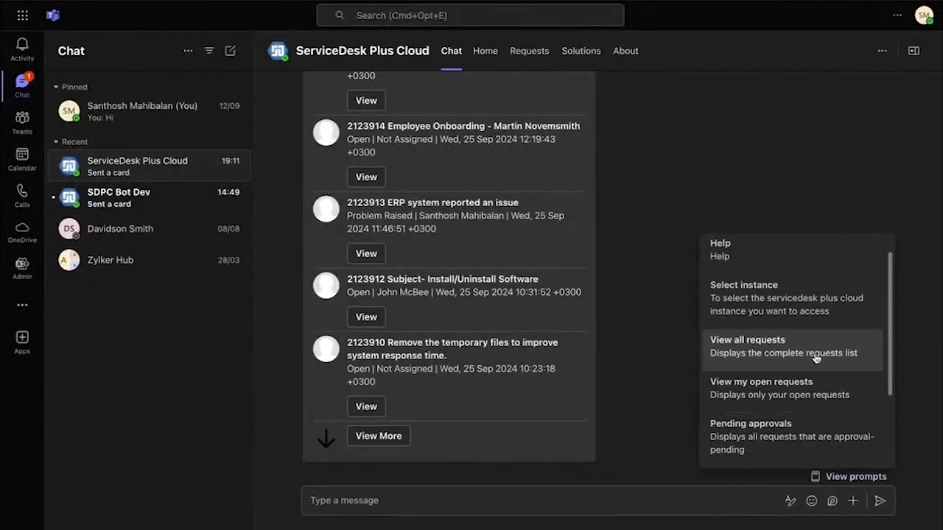
left_click(764, 298)
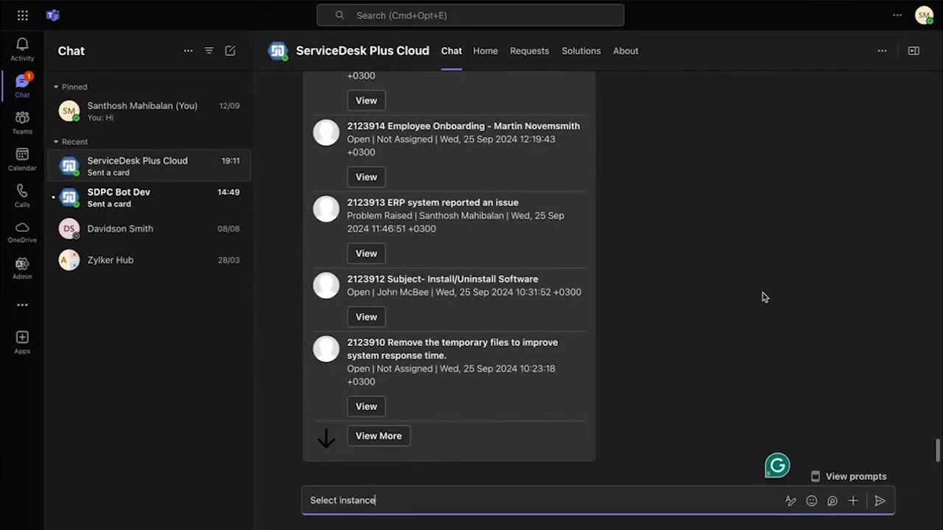
key("Return")
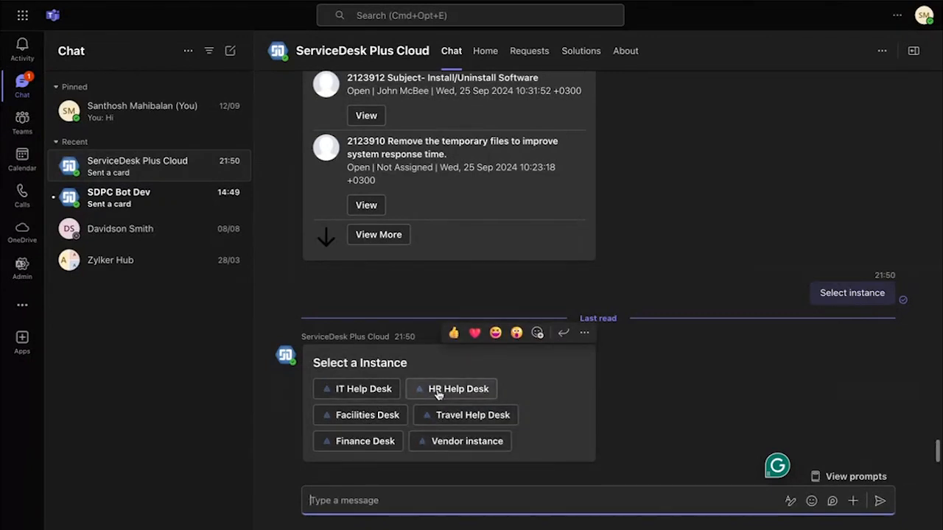
left_click(377, 391)
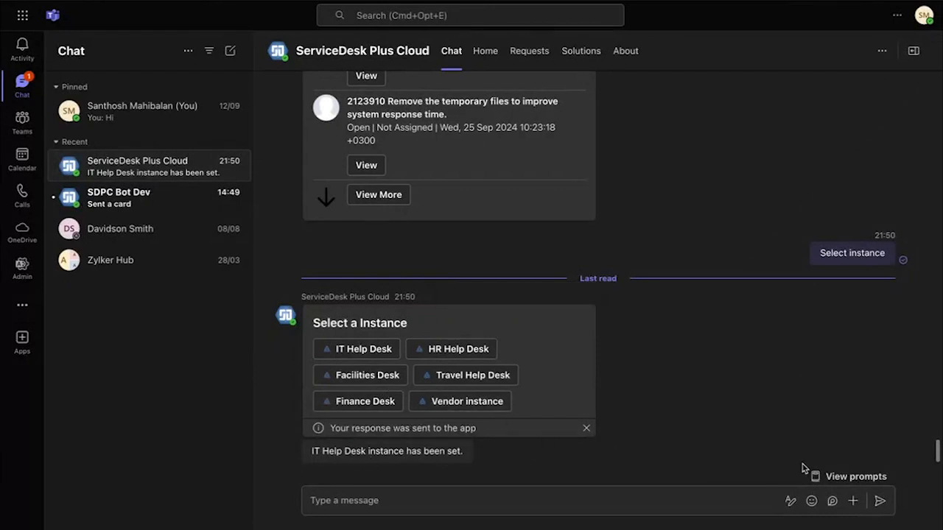
Create a request with the subject "VPN issue" using the bot's Create request prompt.
left_click(839, 478)
scroll(800, 393, "down", 3)
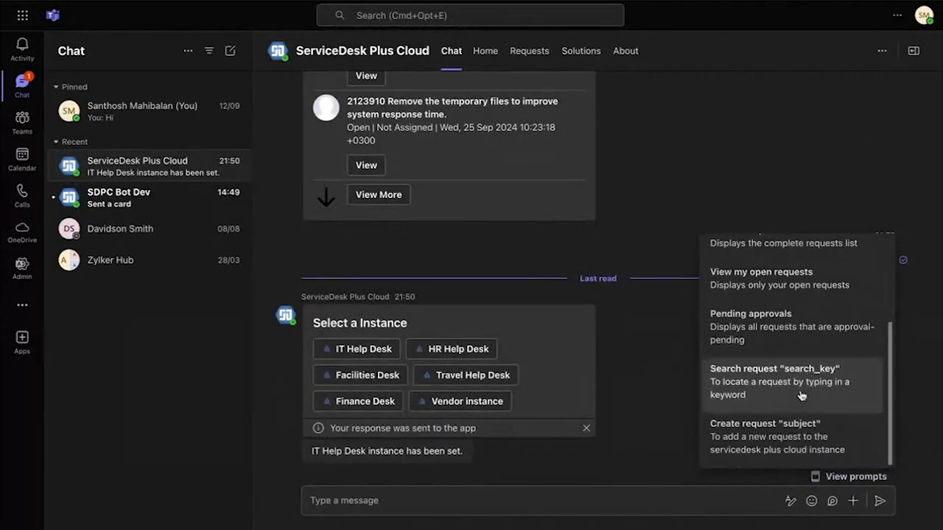
left_click(778, 442)
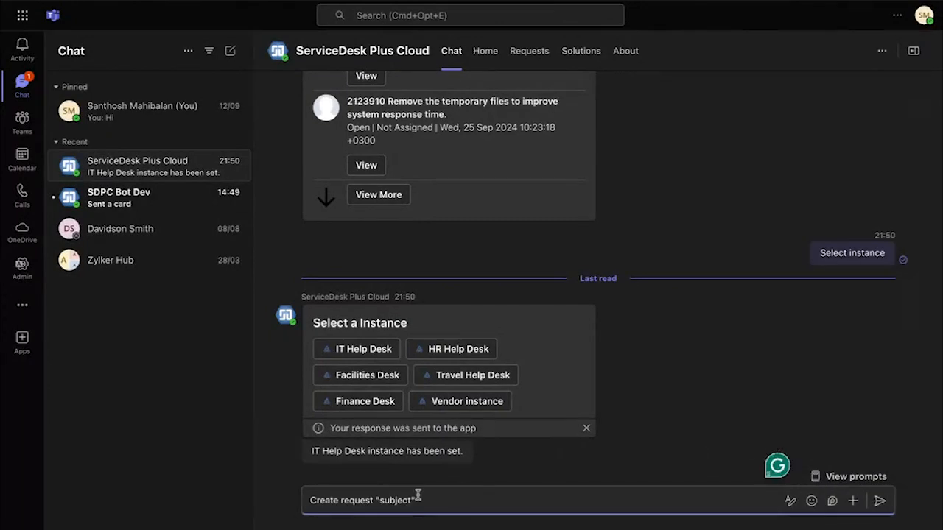
double_click(383, 503)
type("VPN issue")
key("Return")
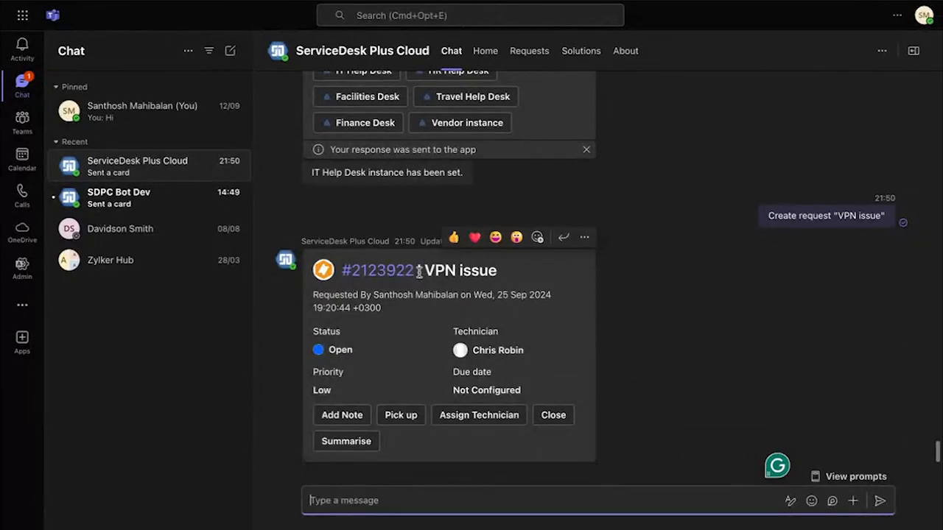
left_click_drag(420, 266, 514, 274)
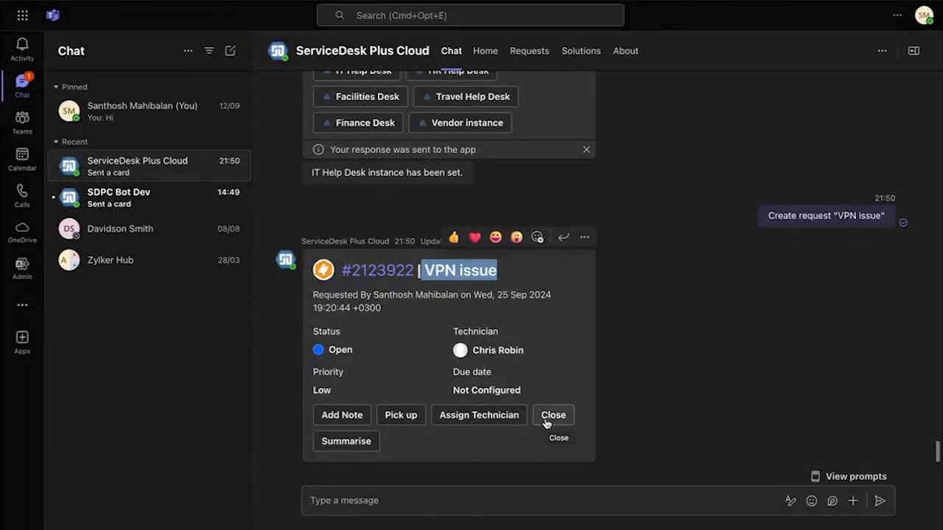
left_click(628, 385)
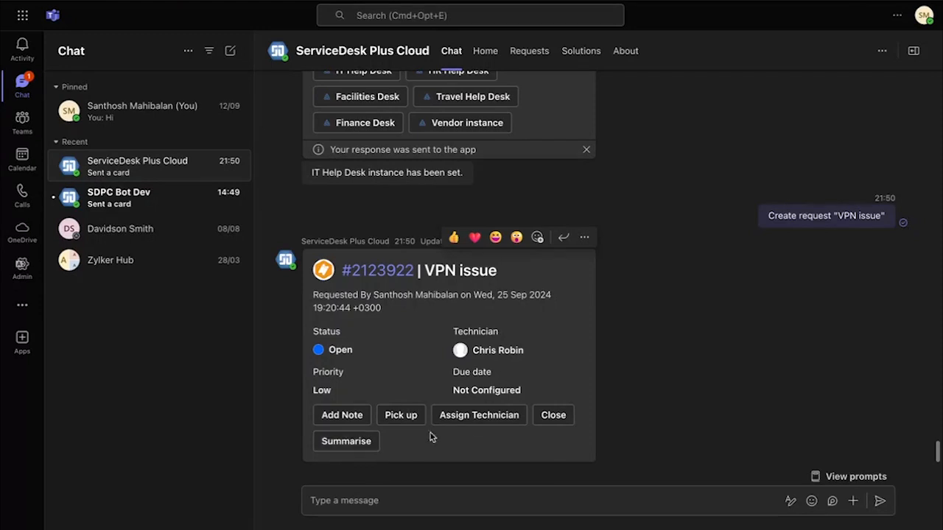
Assign the VPN issue request to another technician and check it in the ServiceDesk Plus Cloud request list.
left_click(479, 423)
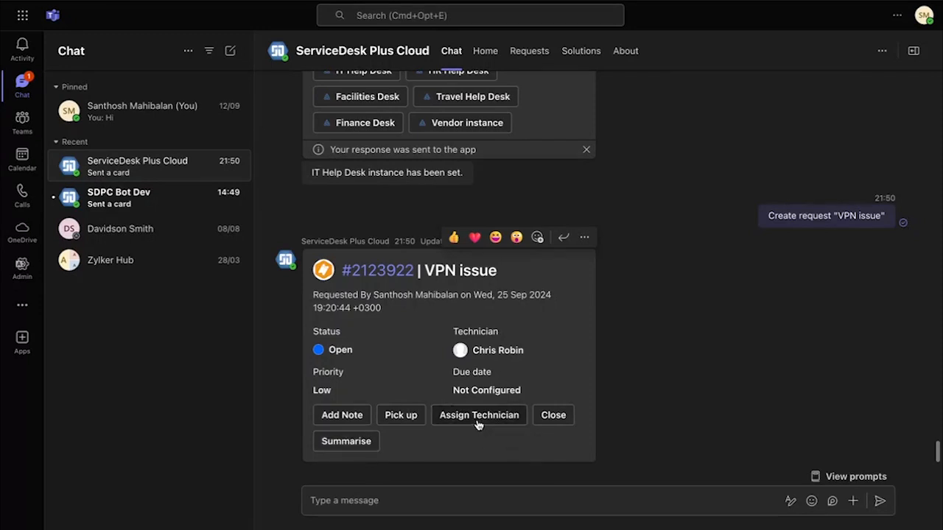
left_click(461, 419)
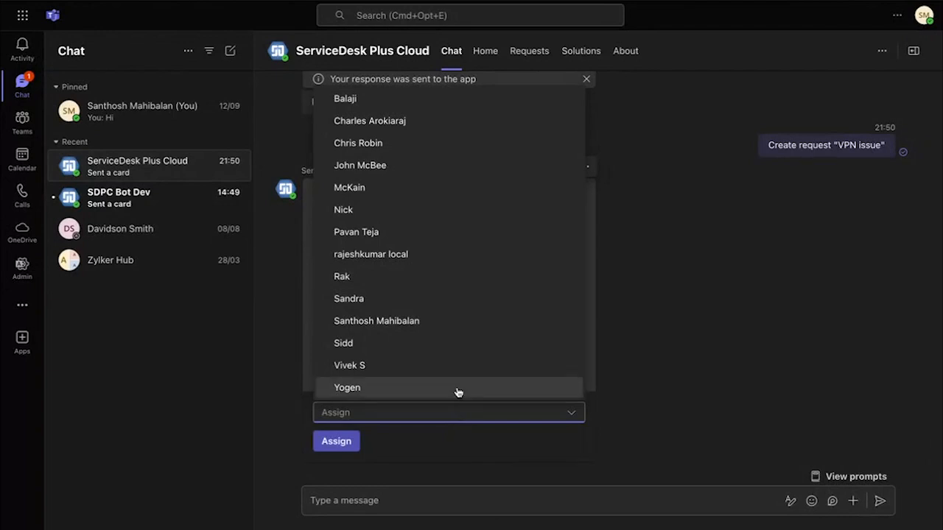
left_click(457, 177)
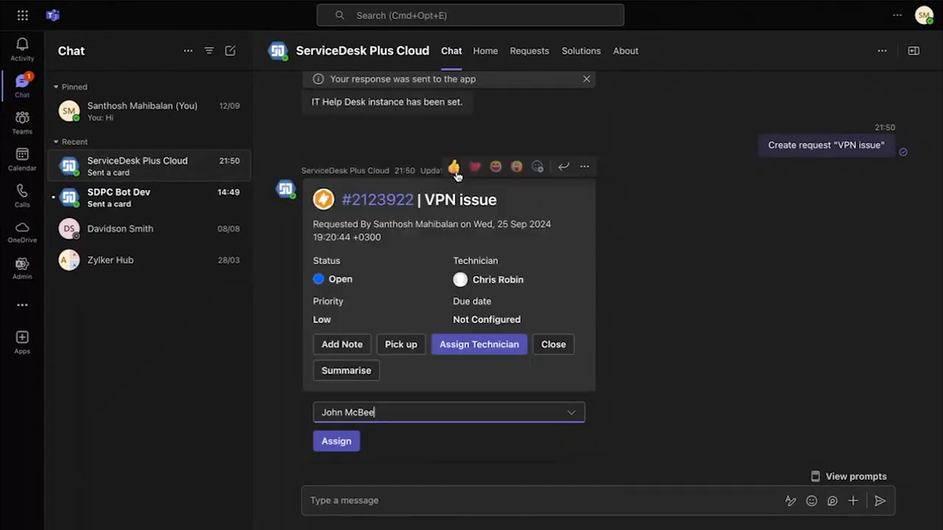
left_click(329, 445)
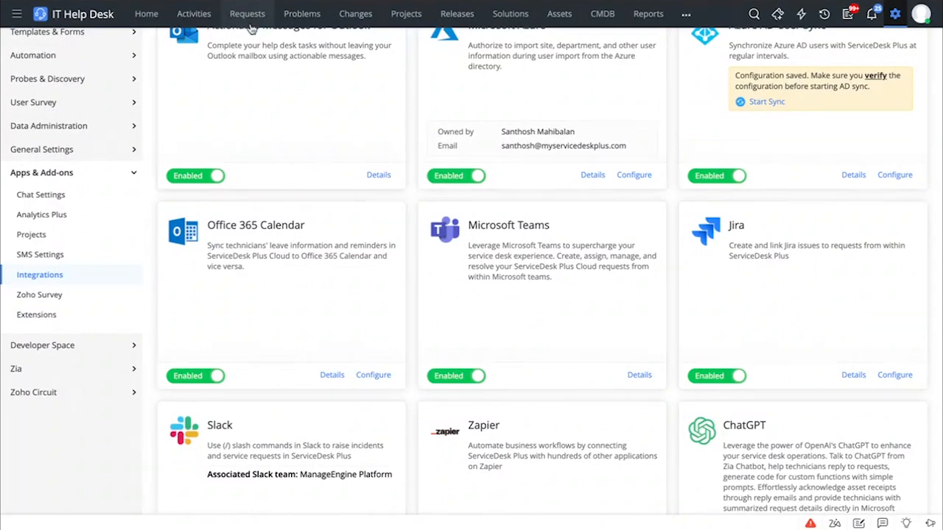
left_click(249, 22)
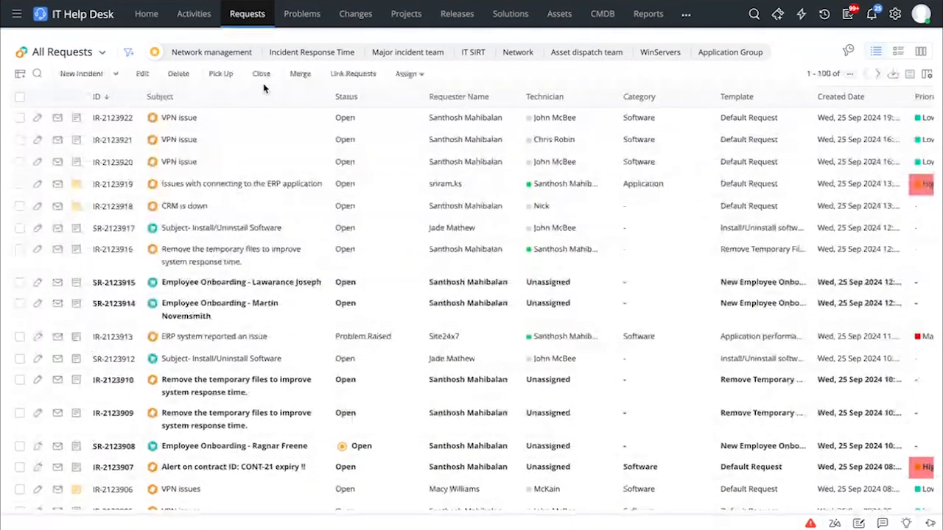
mouse_move(182, 123)
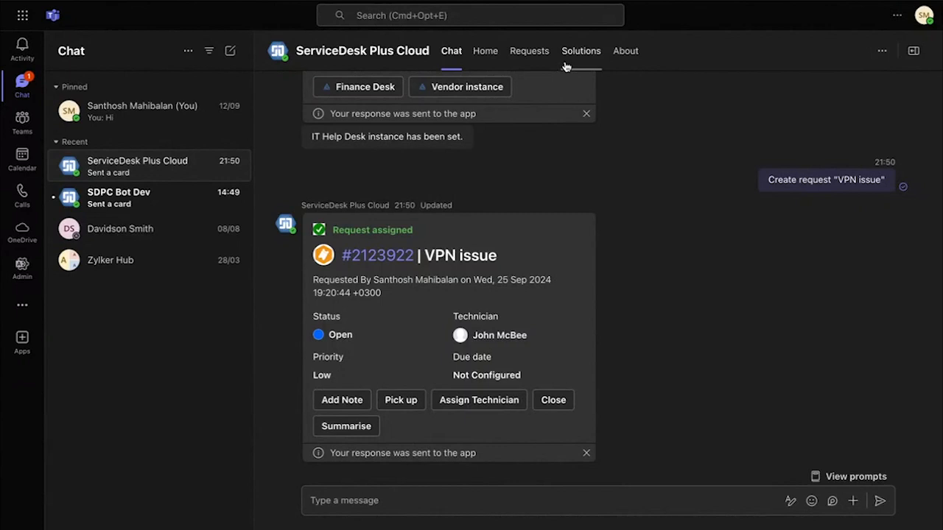
Return to the Teams chat and send the "View all requests" prompt to look through the listed requests.
left_click(839, 476)
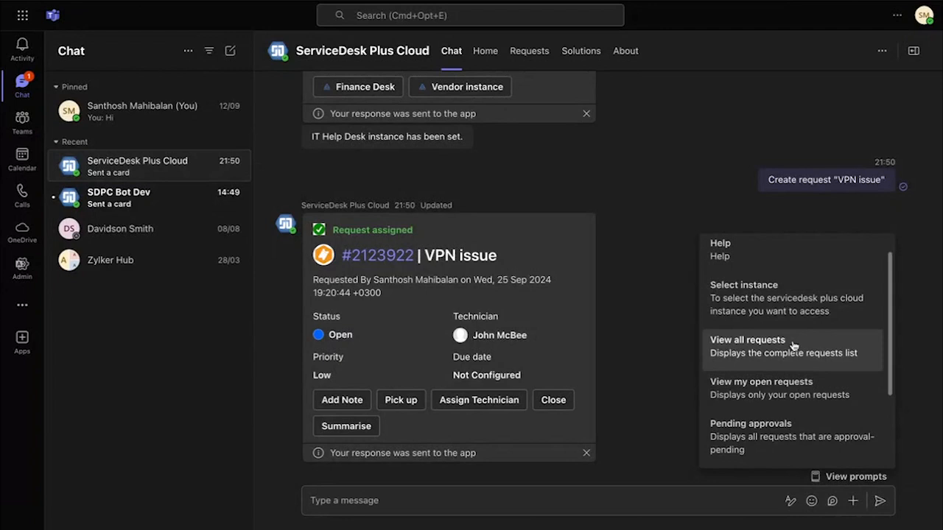
left_click(747, 340)
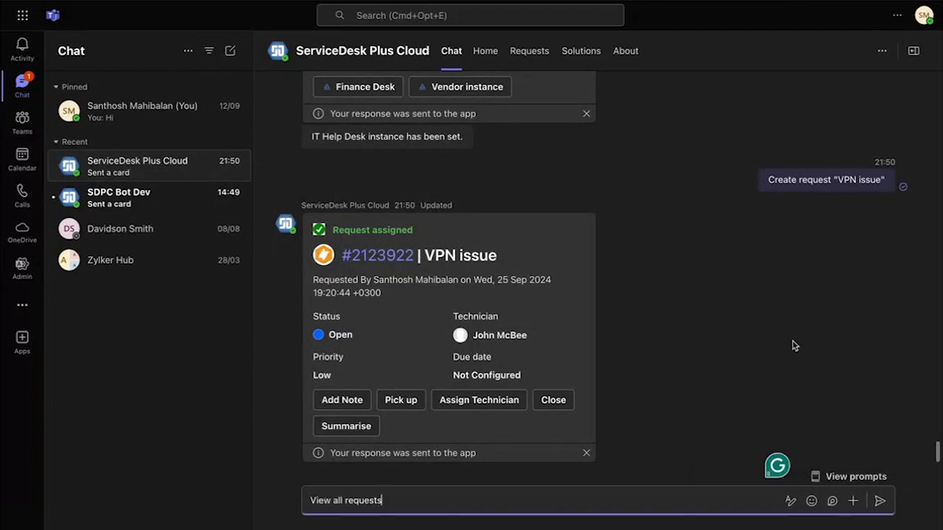
key("Return")
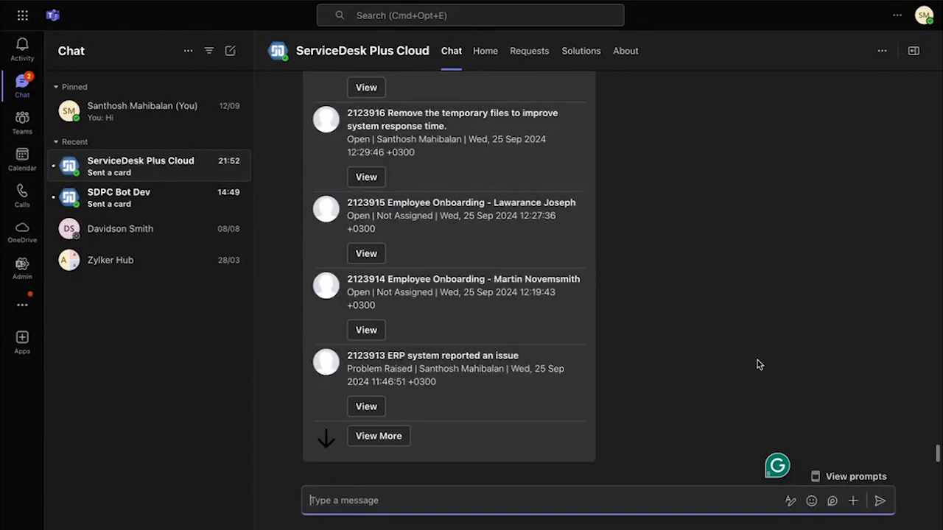
scroll(569, 218, "up", 5)
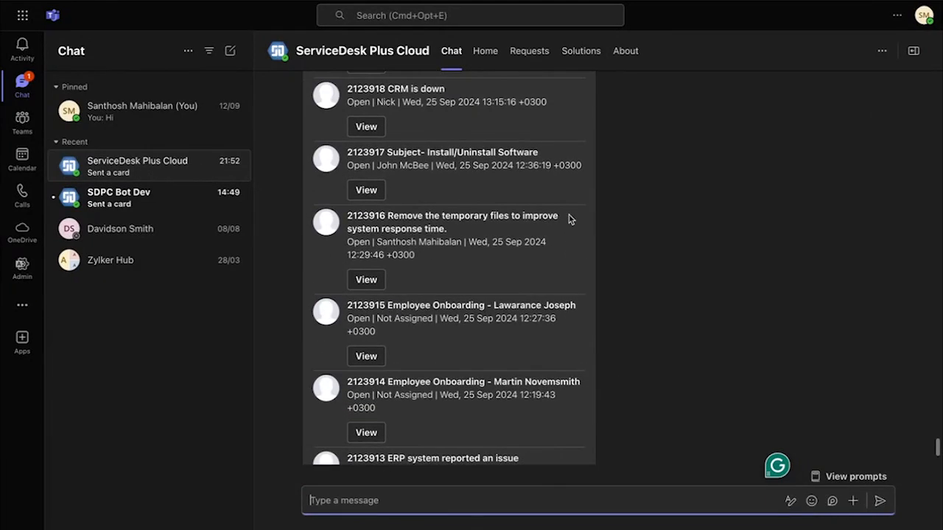
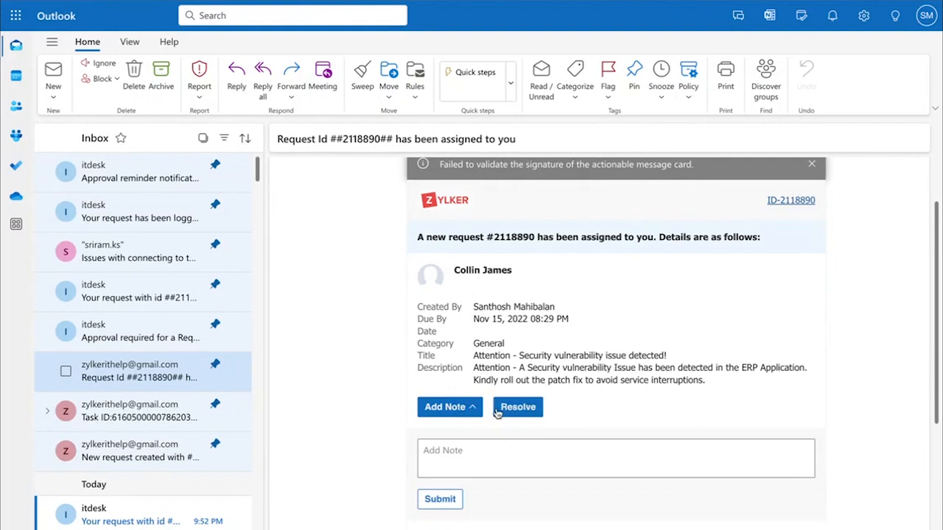
Switch to Outlook and open the pinned new-request email about the CDN Server Upgrade Request.
left_click(147, 449)
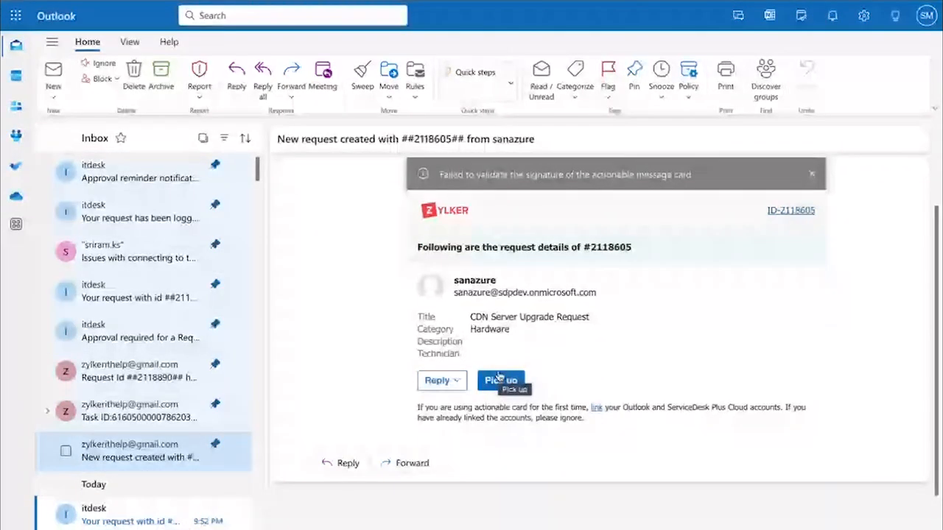
Dismiss the notice on the CDN Server Upgrade Request card and open the pinned approval reminder email.
scroll(499, 376, "up", 1)
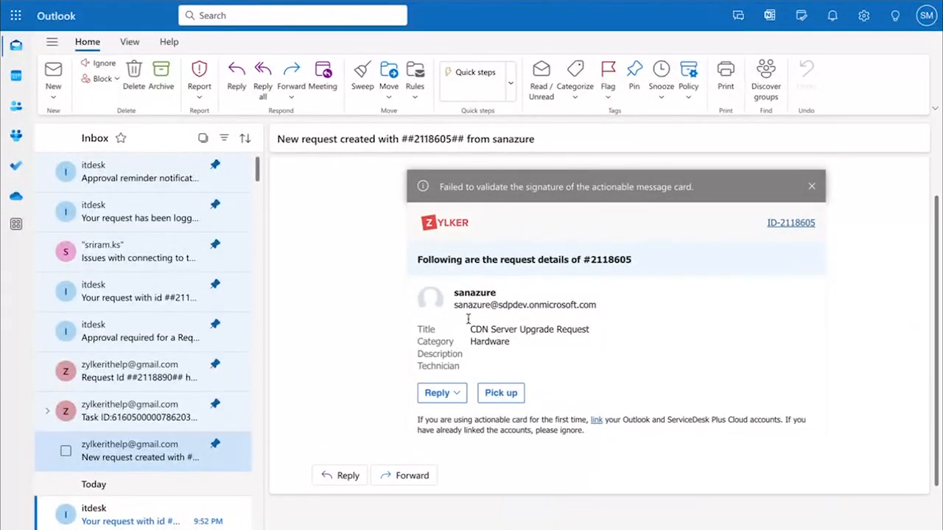
left_click(811, 185)
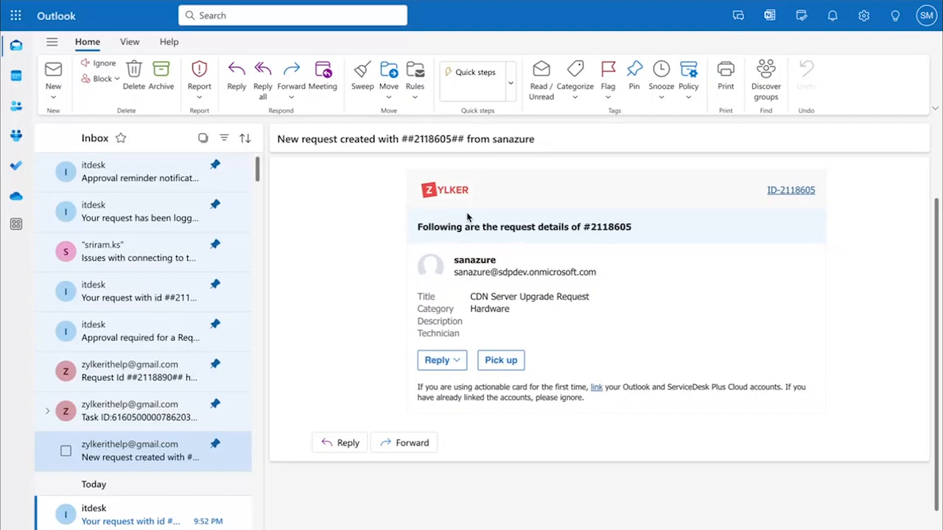
left_click(118, 179)
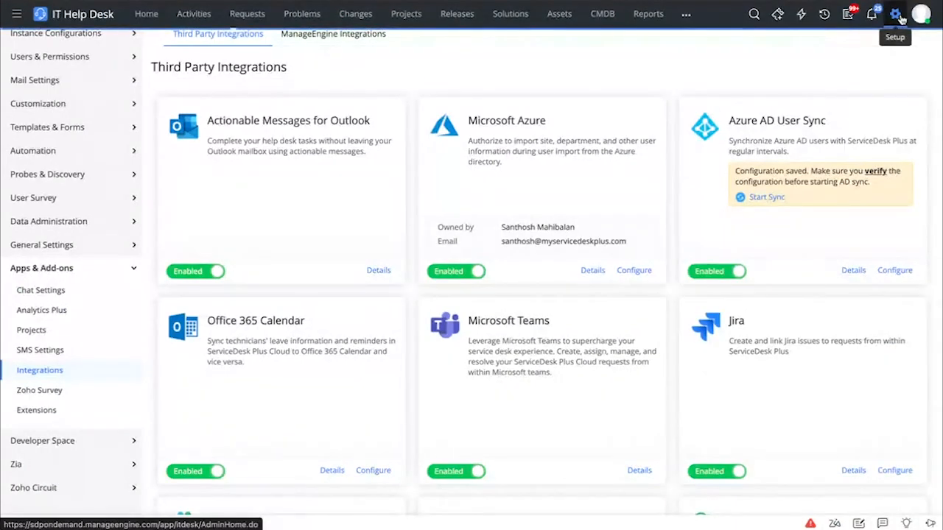
Switch to ServiceDesk Plus Cloud and open the email template of the request notification rule "Notify requester when a new request is created".
left_click(901, 17)
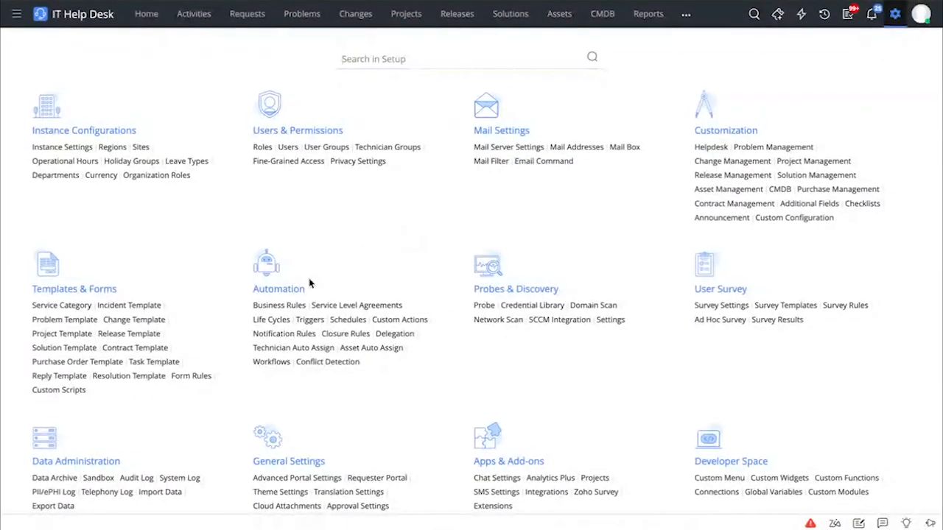
left_click(308, 344)
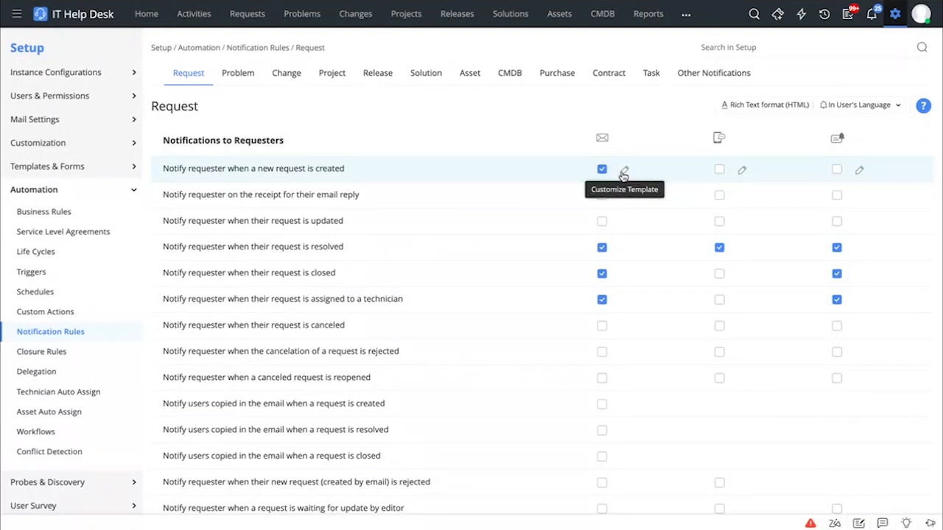
left_click(623, 173)
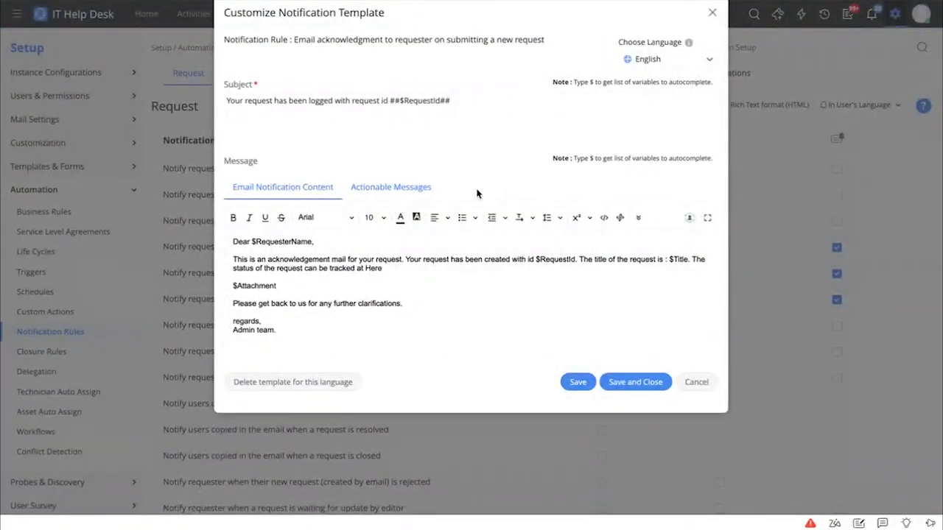
Review the template's actionable message fields and preview the message card.
left_click(409, 188)
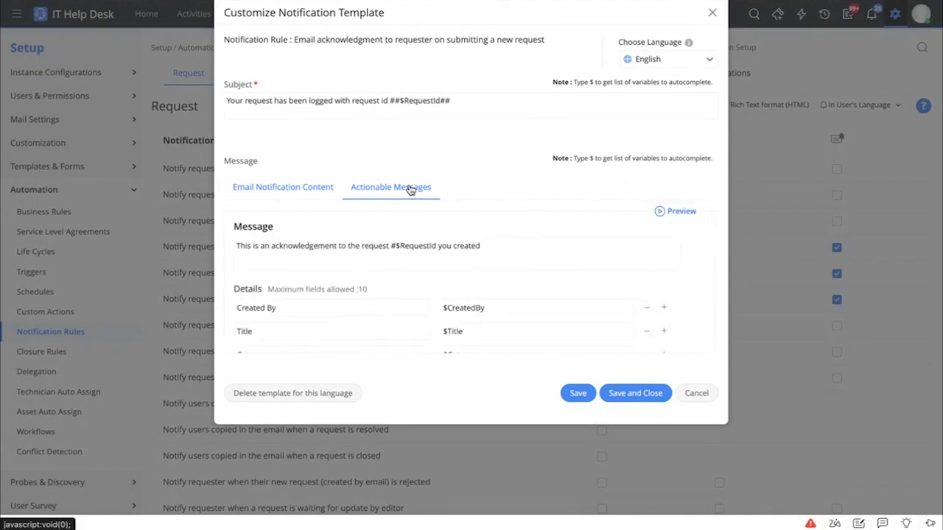
scroll(419, 297, "down", 2)
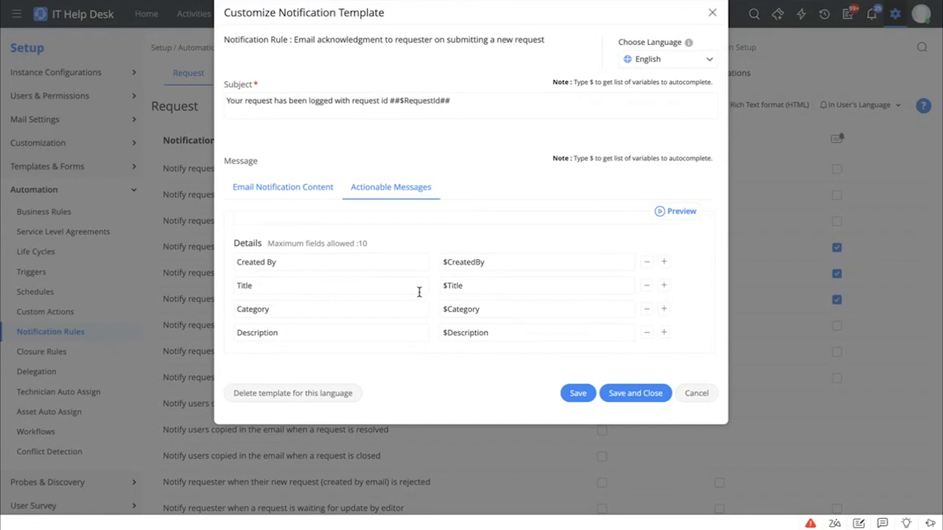
left_click(669, 216)
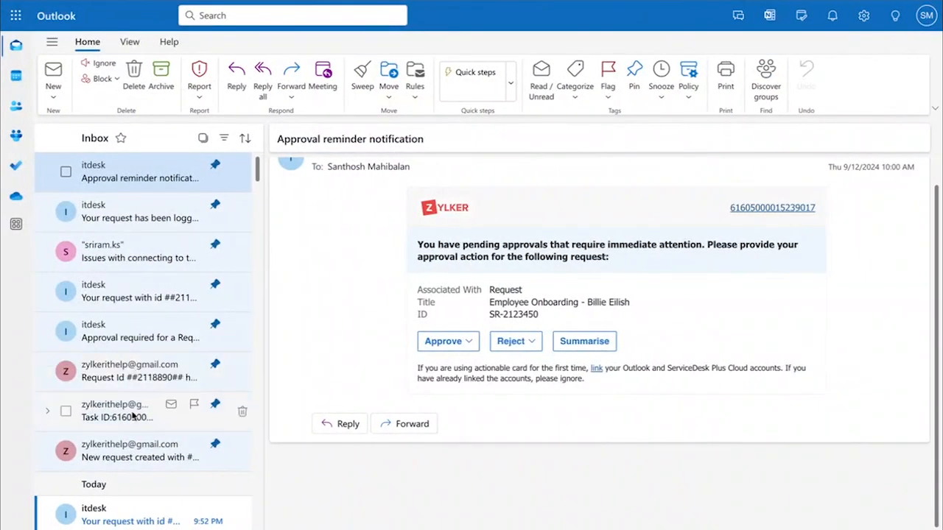
Switch to Outlook, reopen the CDN Server Upgrade Request email and review its request details in the ServiceDesk Plus add-in.
left_click(115, 438)
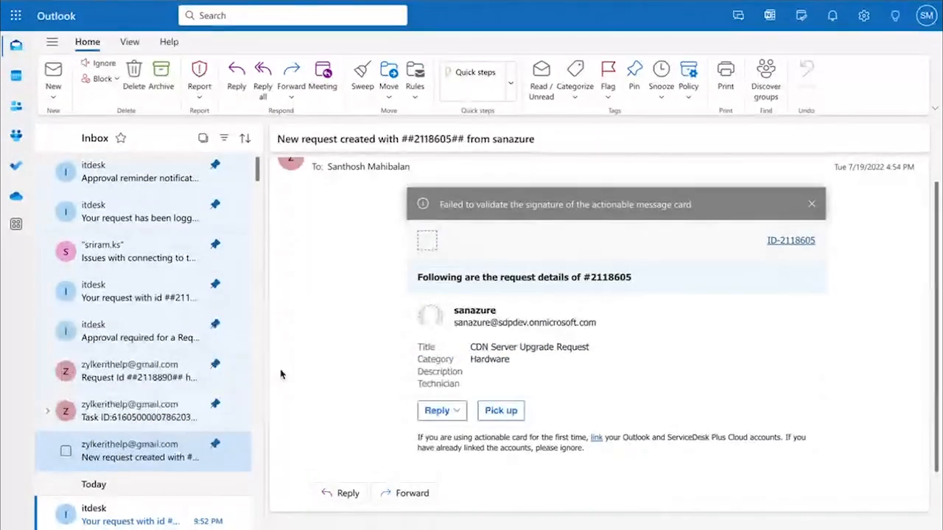
scroll(763, 252, "up", 1)
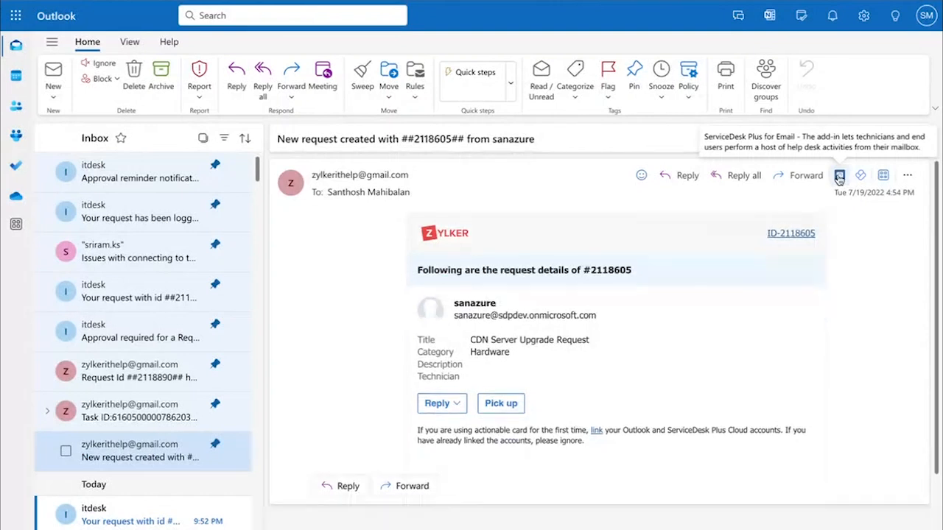
left_click(839, 177)
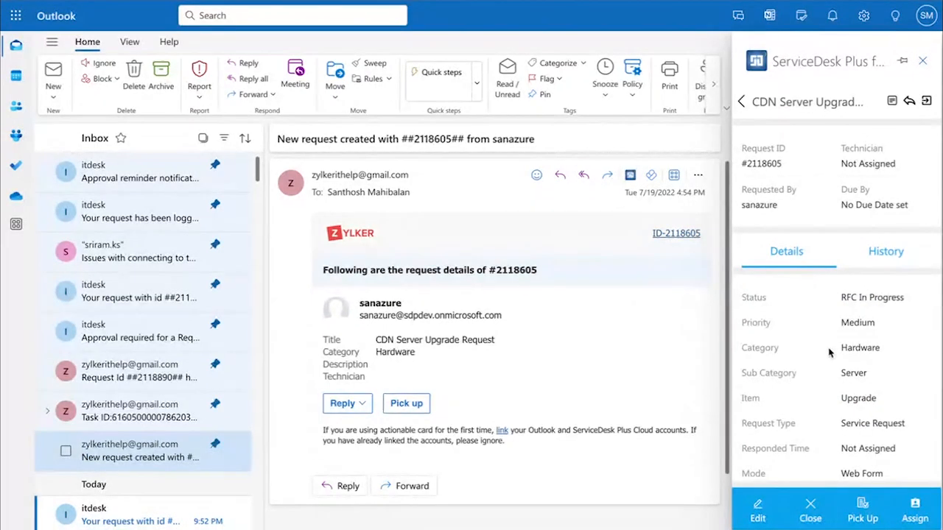
scroll(829, 353, "down", 2)
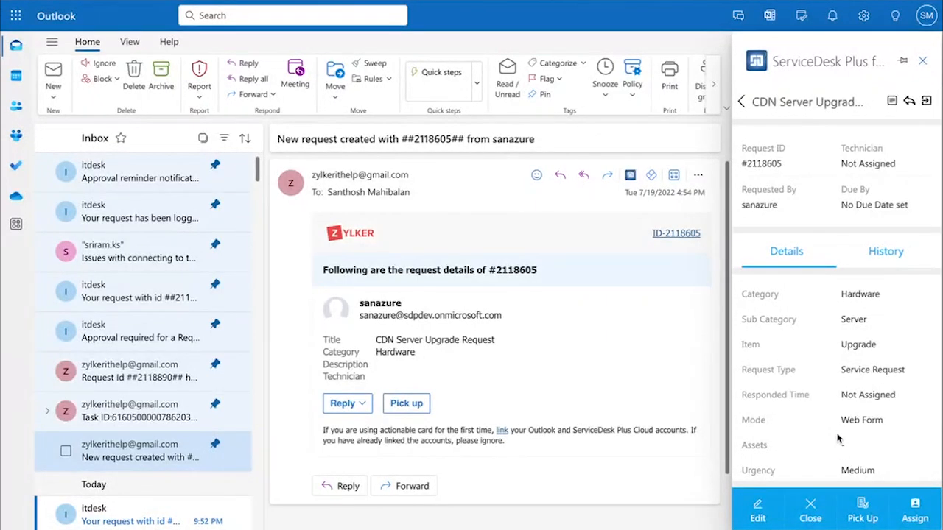
scroll(819, 295, "up", 1)
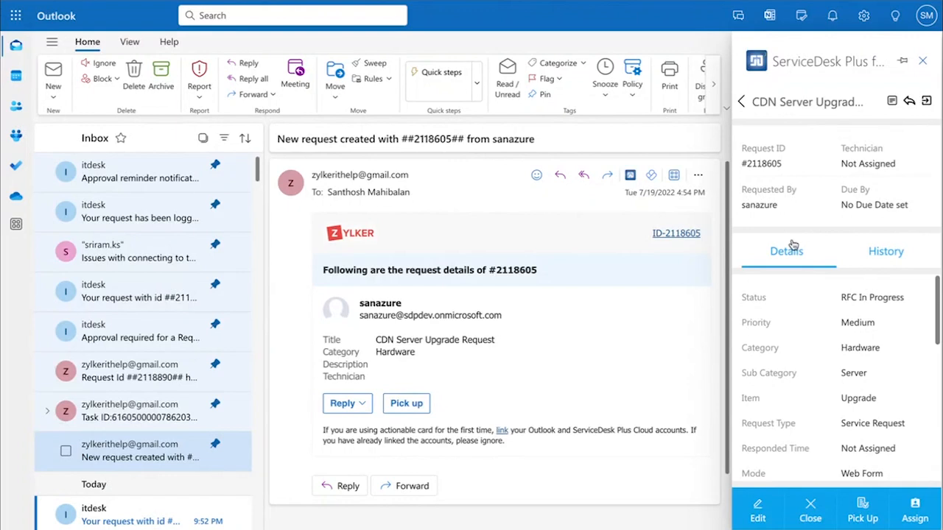
Return to the add-in's All Requests list and look through the status, assignment and list view options.
left_click(743, 103)
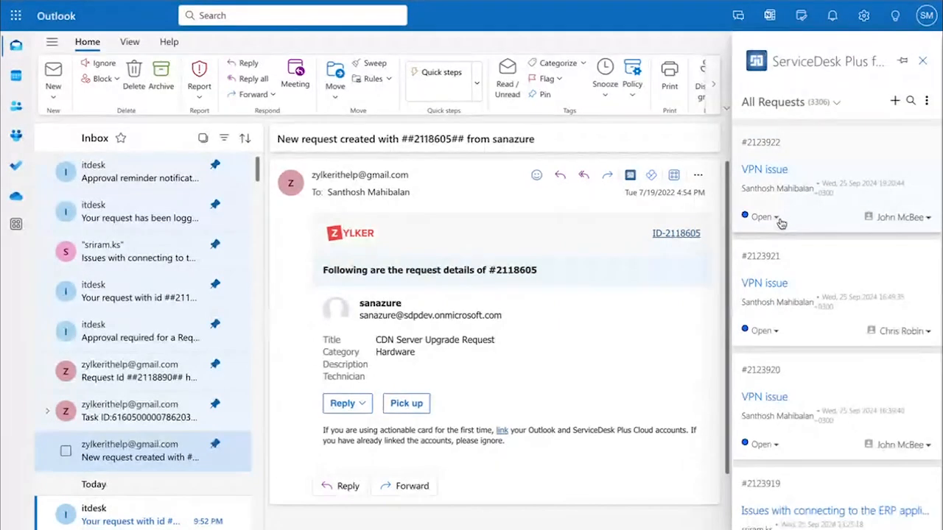
left_click(774, 218)
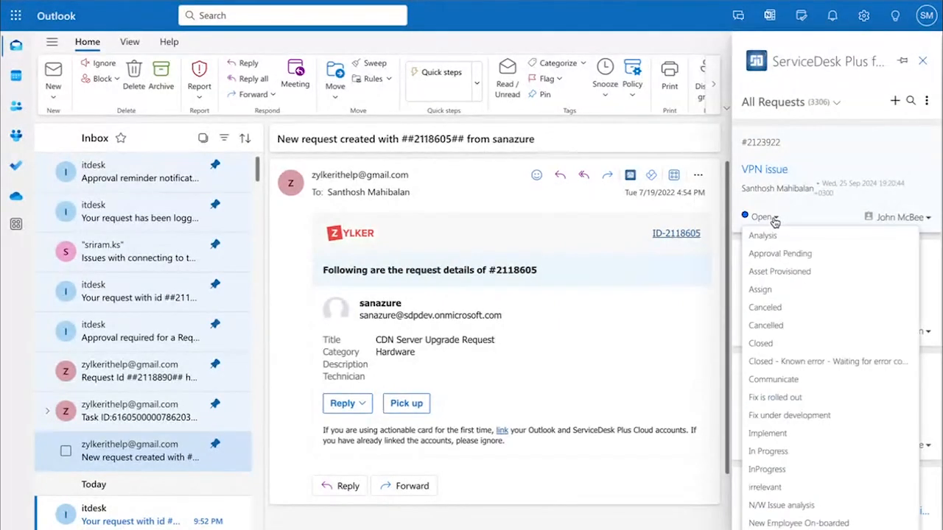
left_click(929, 219)
left_click(929, 220)
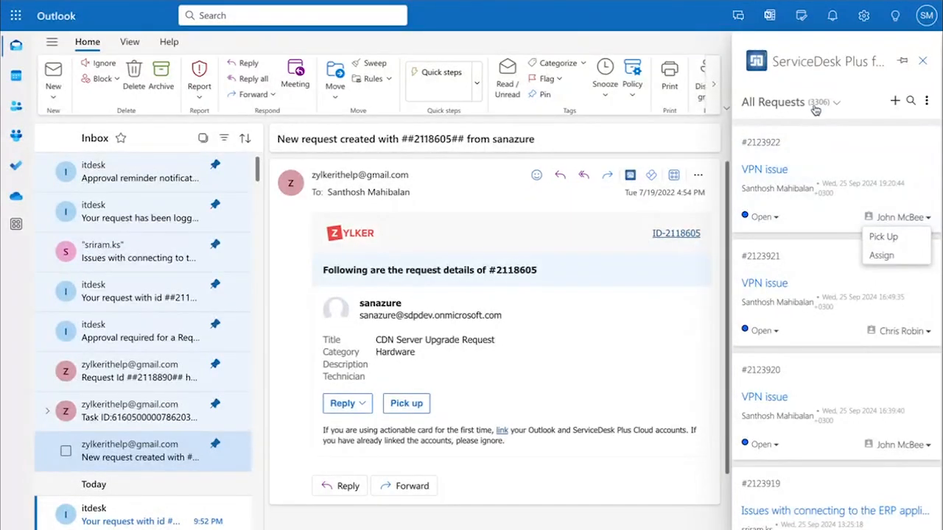
left_click(838, 102)
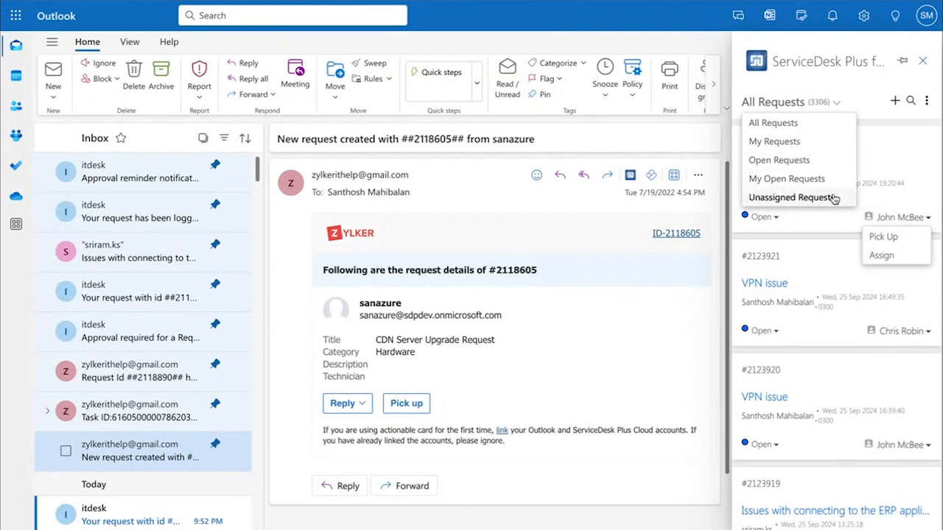
left_click(889, 118)
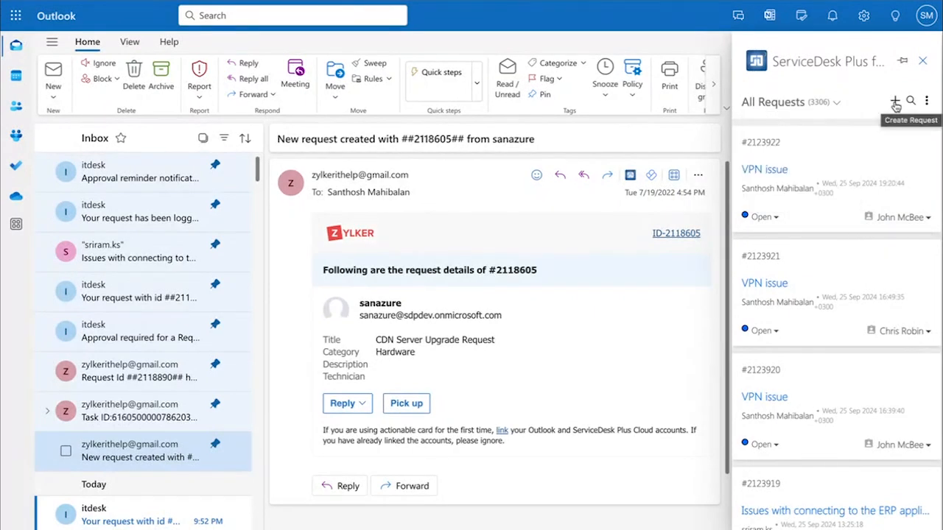
Create a request in the add-in from the Default Request template with the subject "VPN issue" and the requester's name.
left_click(895, 103)
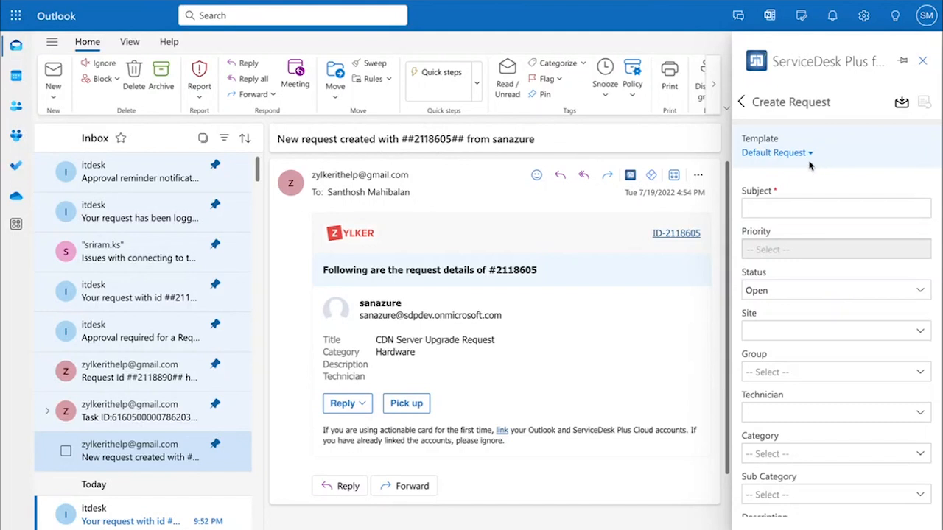
scroll(808, 215, "down", 3)
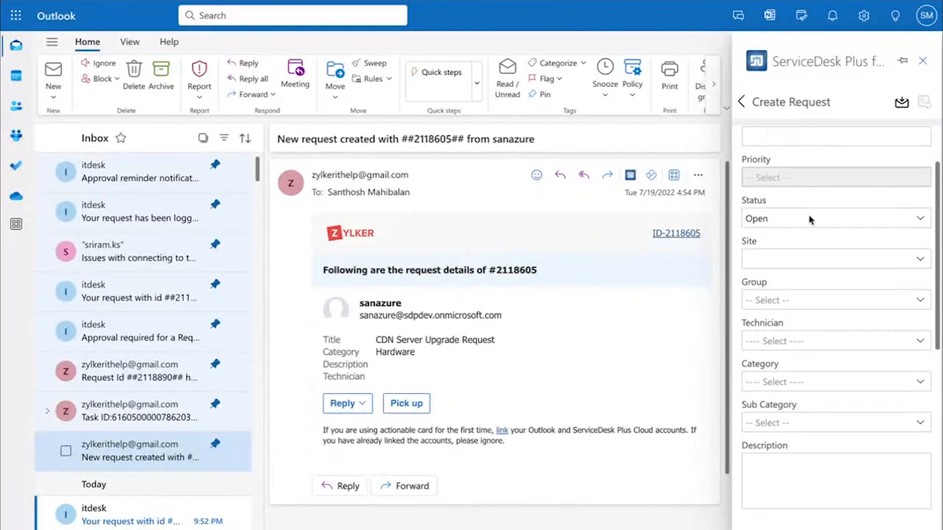
scroll(808, 213, "up", 3)
left_click(794, 206)
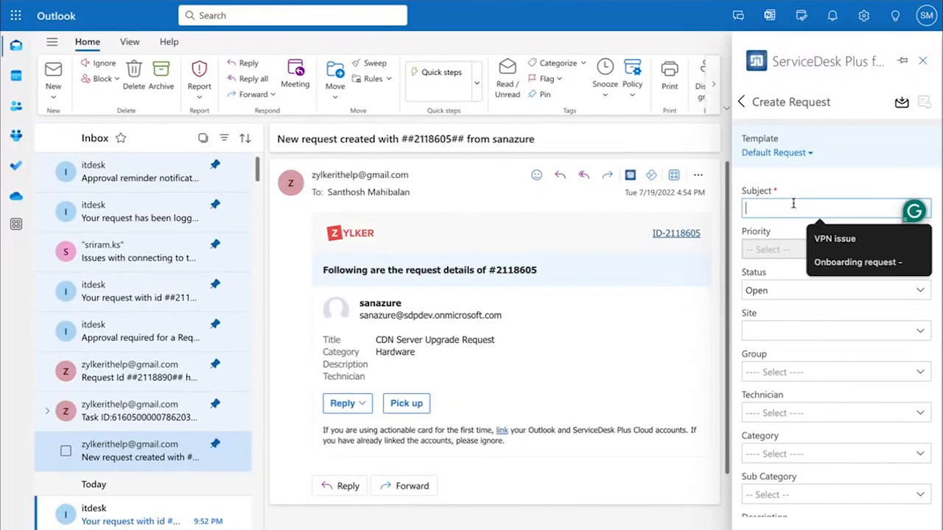
type("VPN issue")
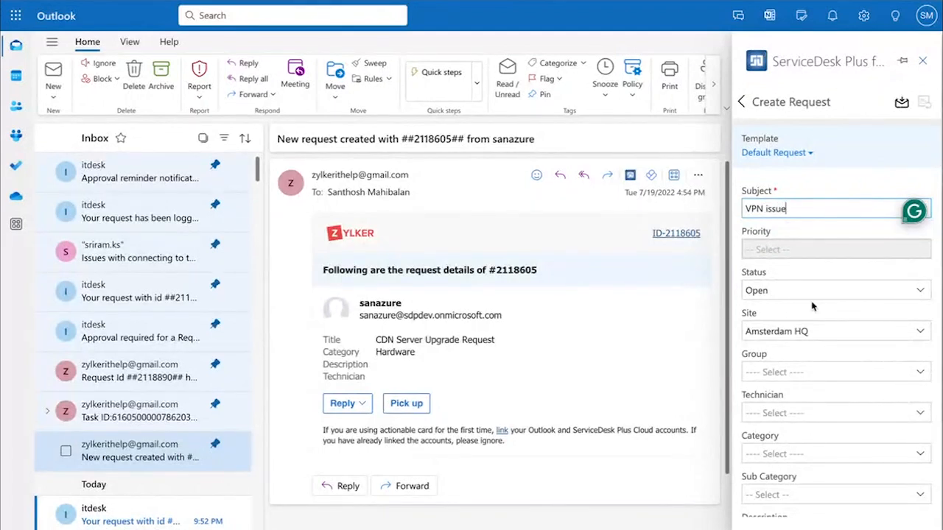
scroll(812, 306, "down", 3)
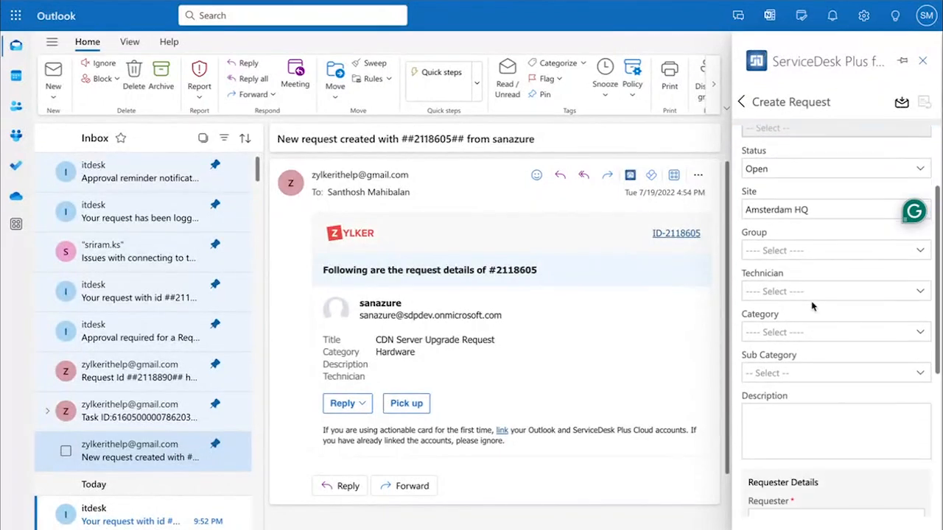
left_click(796, 410)
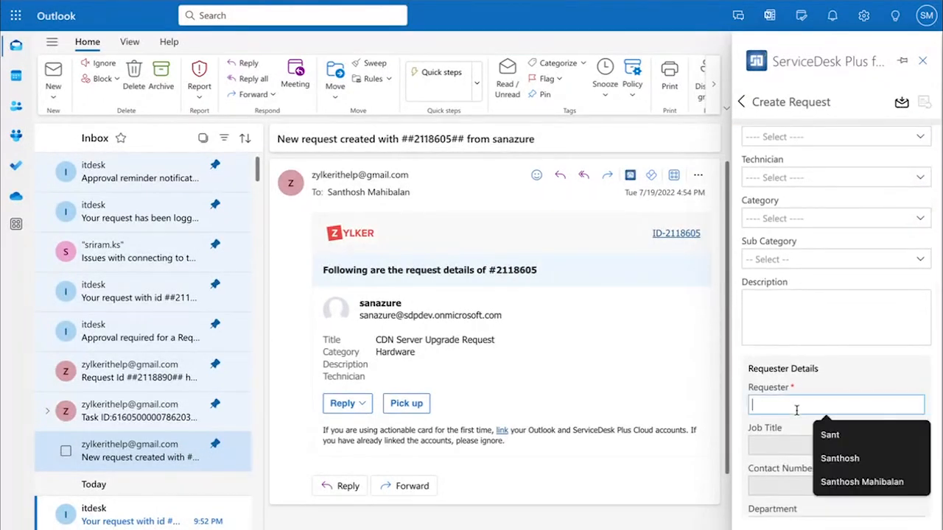
left_click(841, 452)
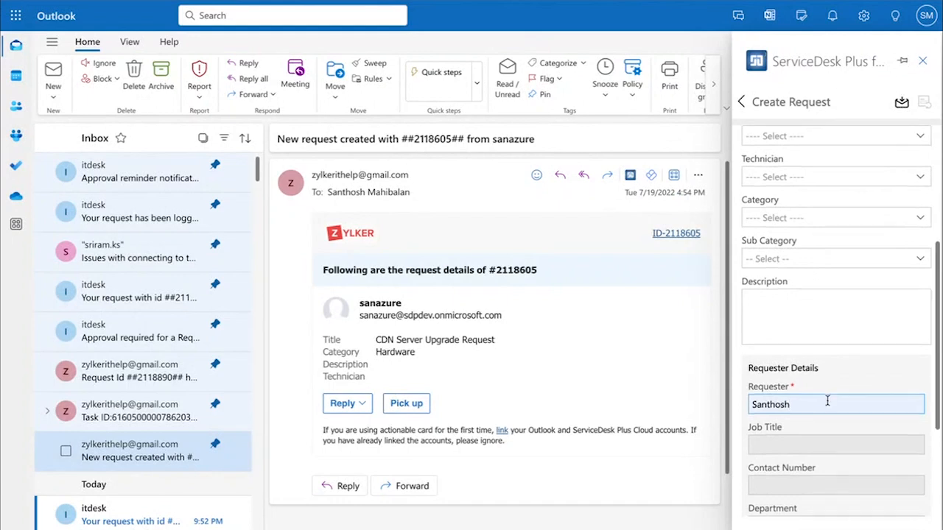
scroll(827, 400, "down", 2)
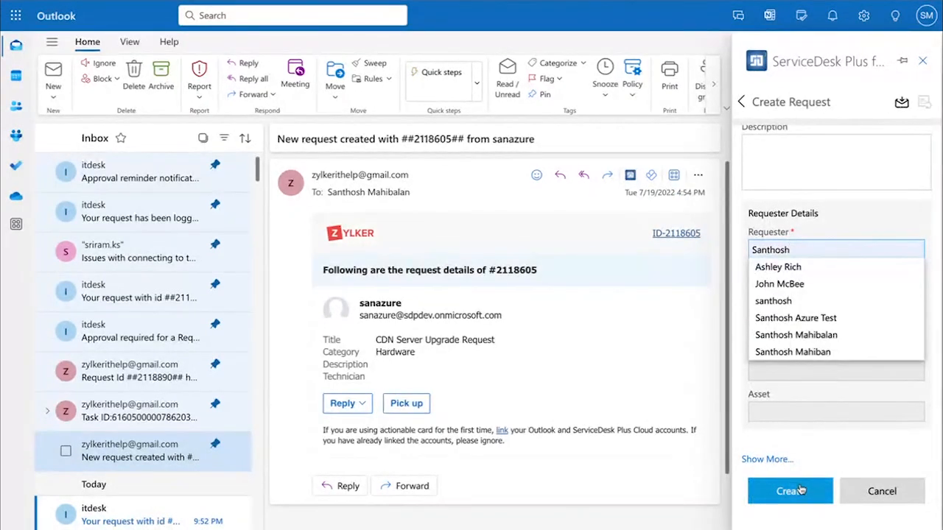
left_click(801, 489)
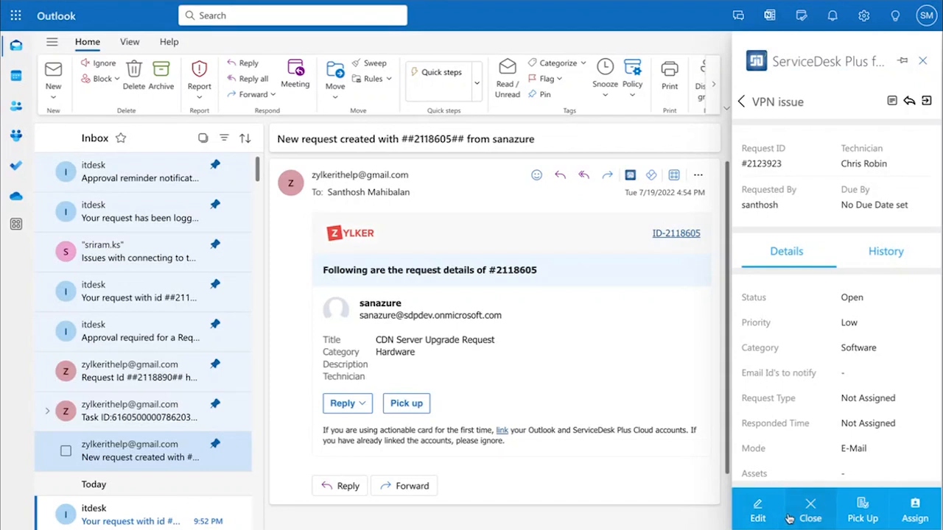
Assign the new VPN issue request to another technician, leaving the group at "Just Select Technician".
left_click(915, 518)
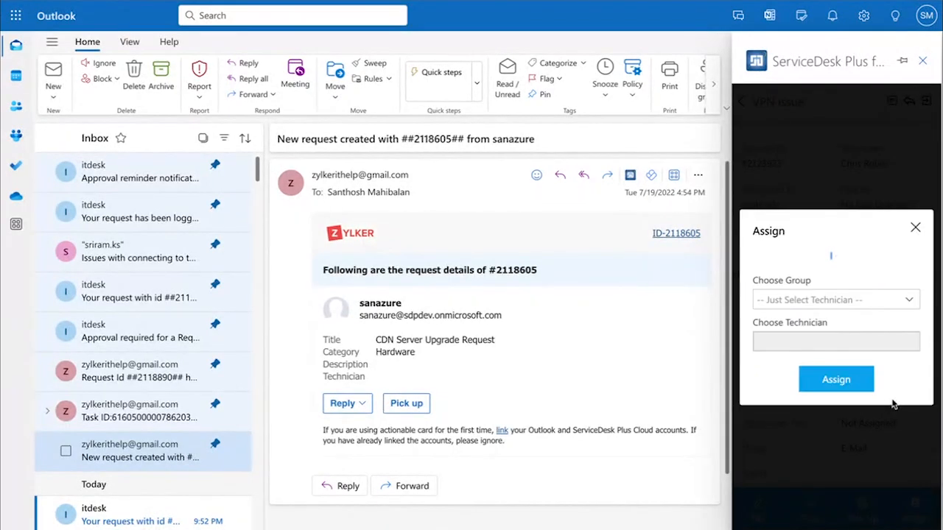
left_click(871, 291)
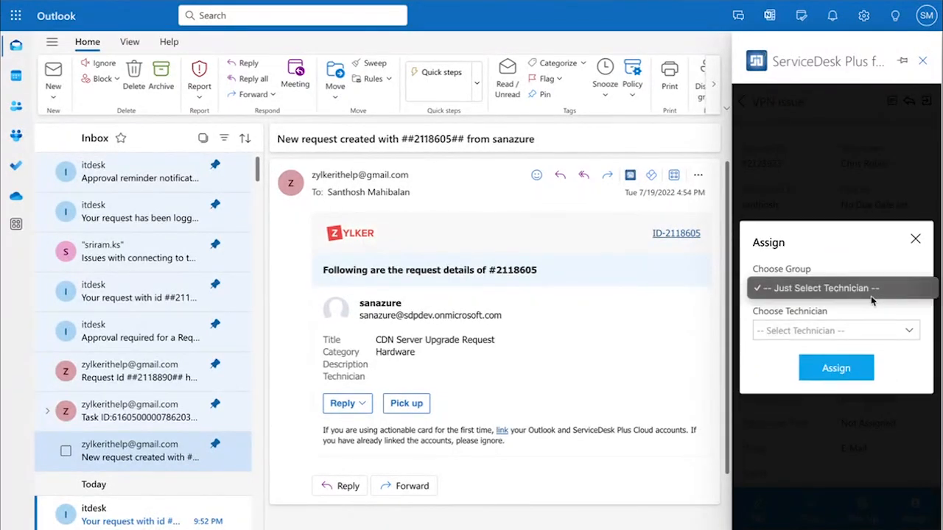
left_click(858, 336)
left_click(856, 336)
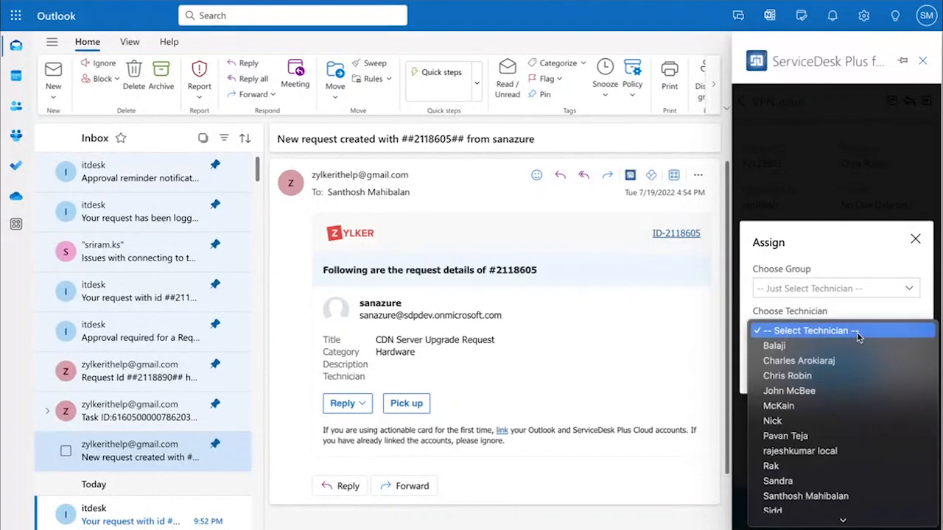
left_click(846, 366)
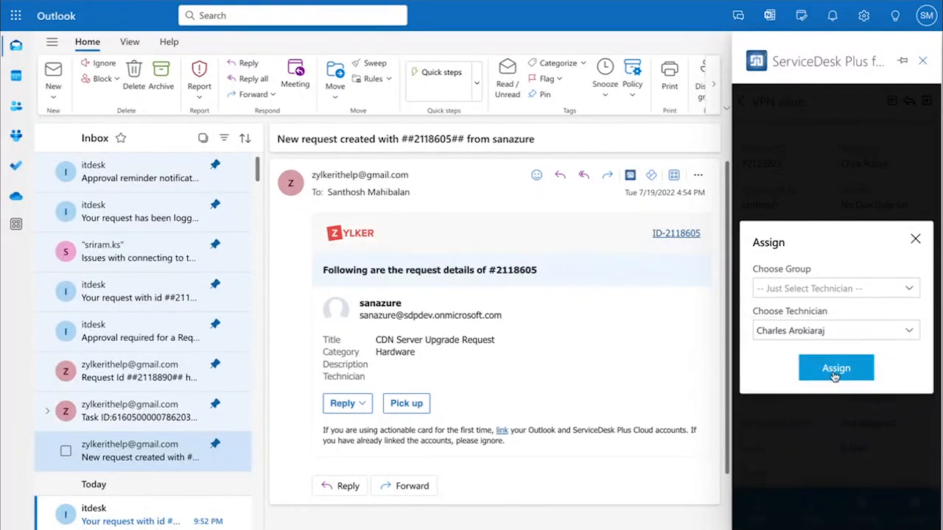
left_click(833, 372)
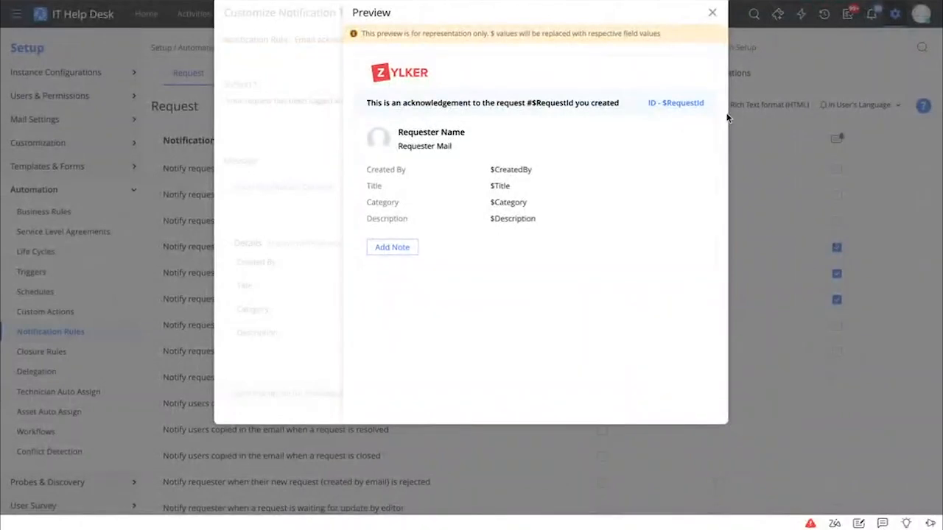
Switch to ServiceDesk Plus Cloud, close the template preview and check the new VPN issue request in the request list.
left_click(711, 13)
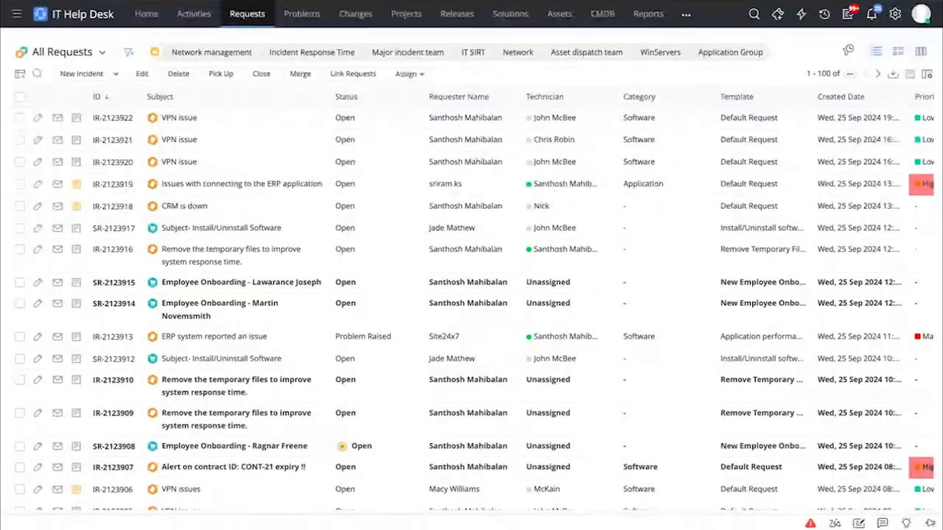
left_click(303, 141)
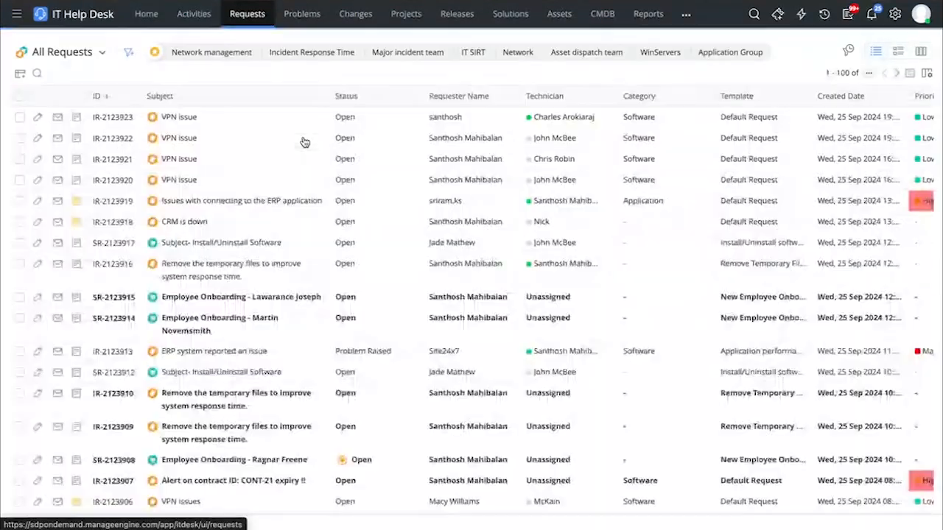
Switch from the request list to Outlook and open its calendar.
mouse_move(197, 118)
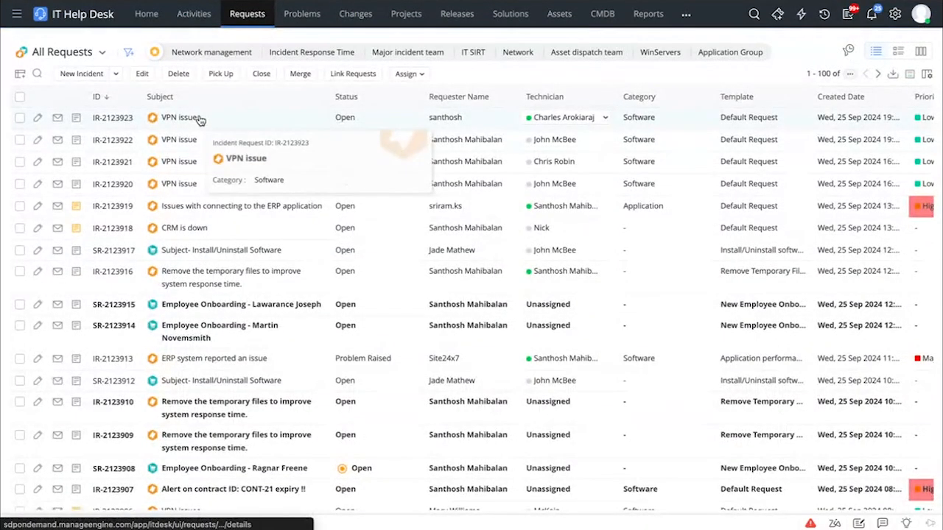
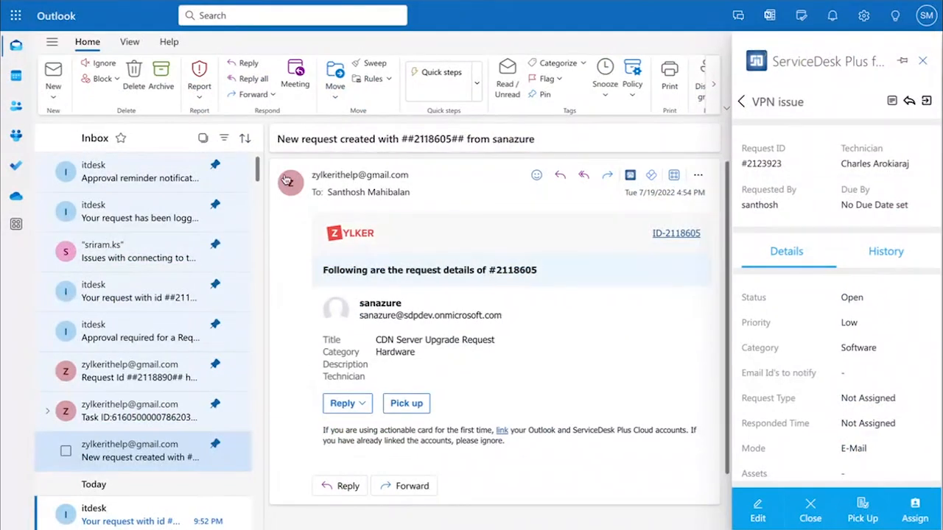
left_click(16, 78)
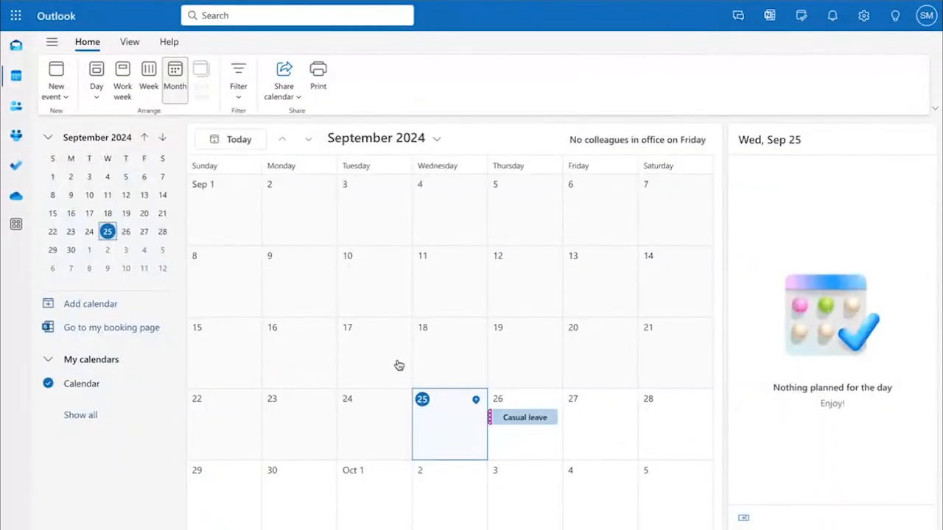
left_click(589, 422)
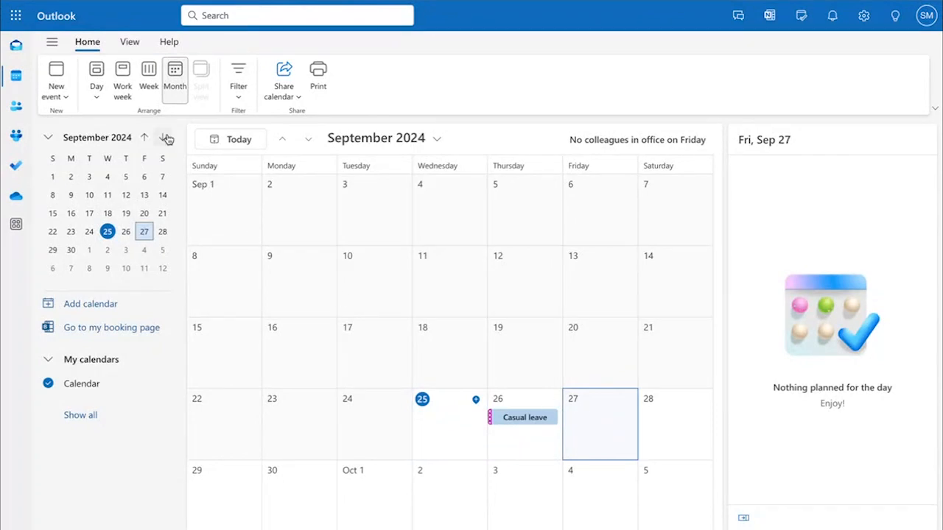
left_click(100, 100)
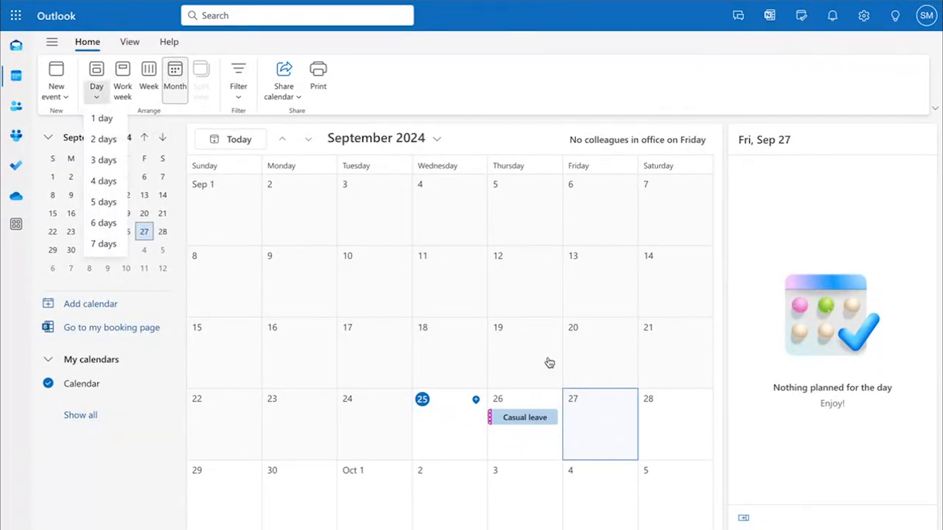
left_click(611, 459)
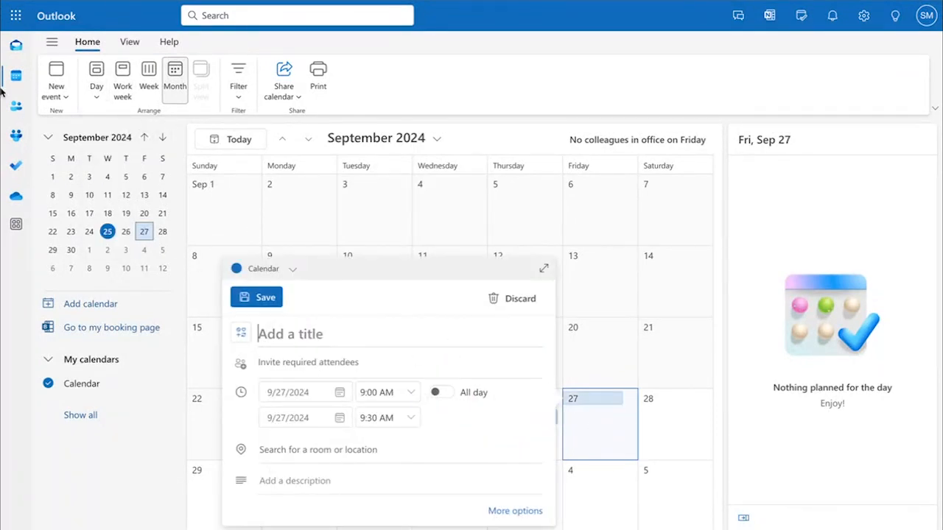
left_click(61, 98)
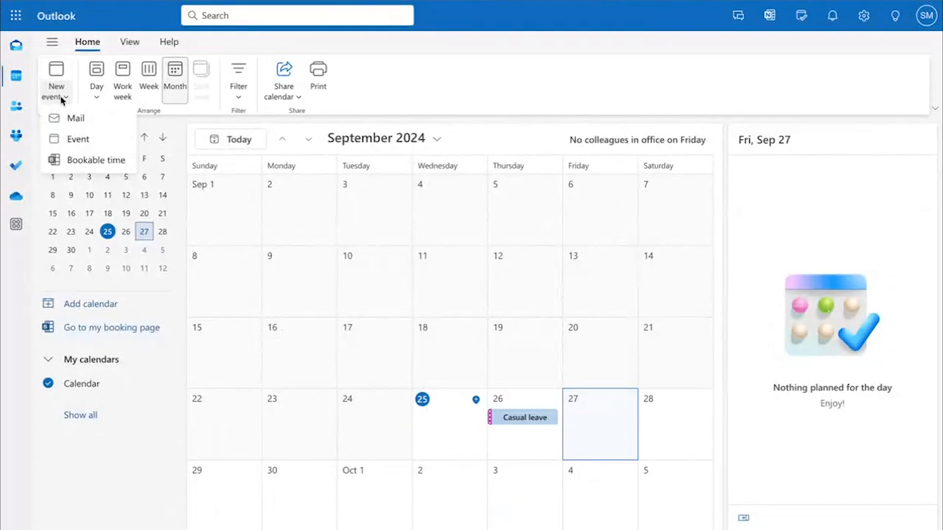
left_click(63, 98)
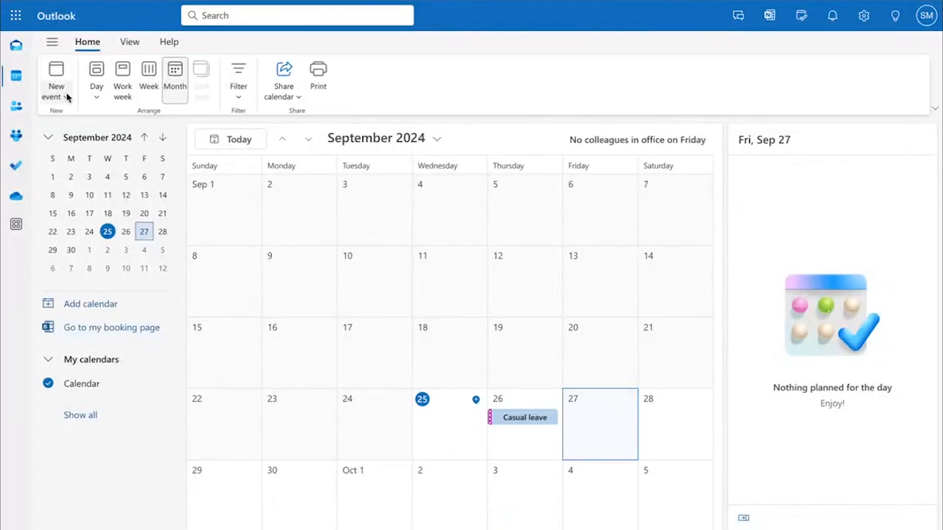
Create and save an all-day calendar event titled "casual leave" on 27 September 2024.
left_click(598, 417)
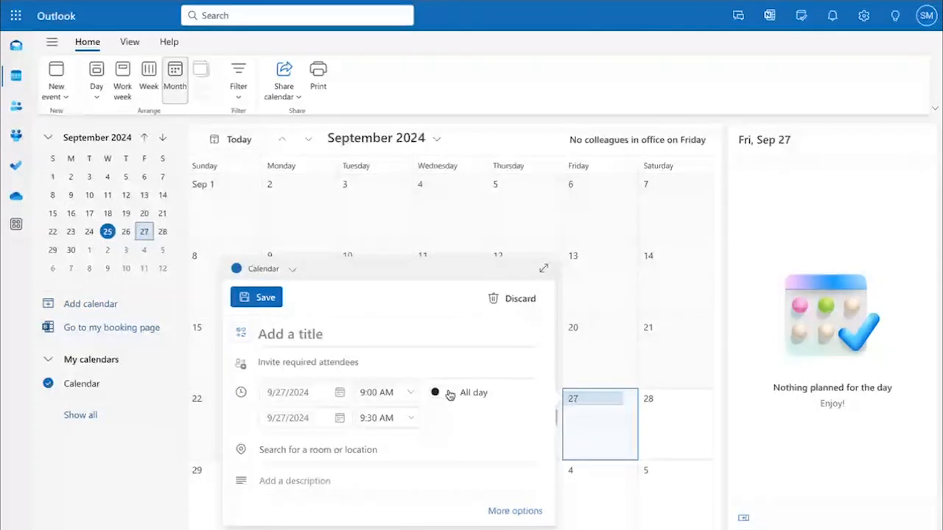
left_click(448, 394)
left_click(368, 340)
type("casual leave")
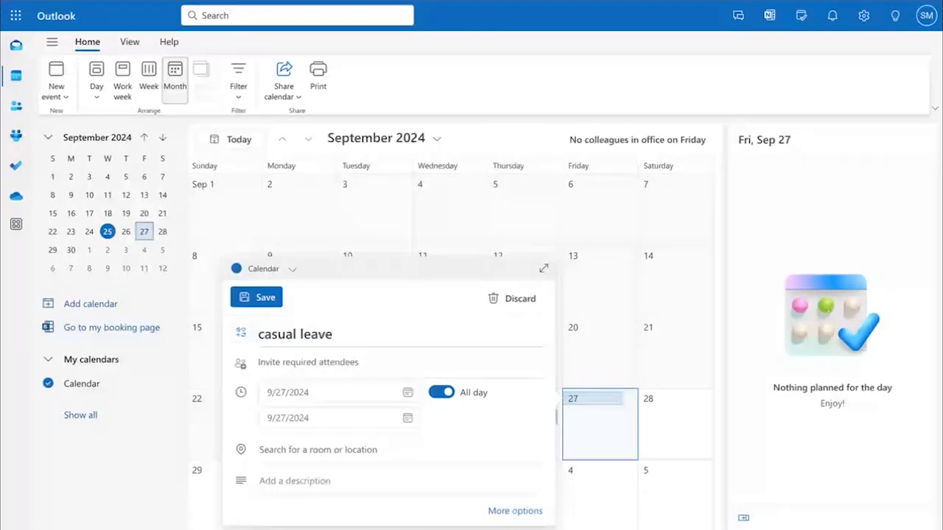
left_click(255, 297)
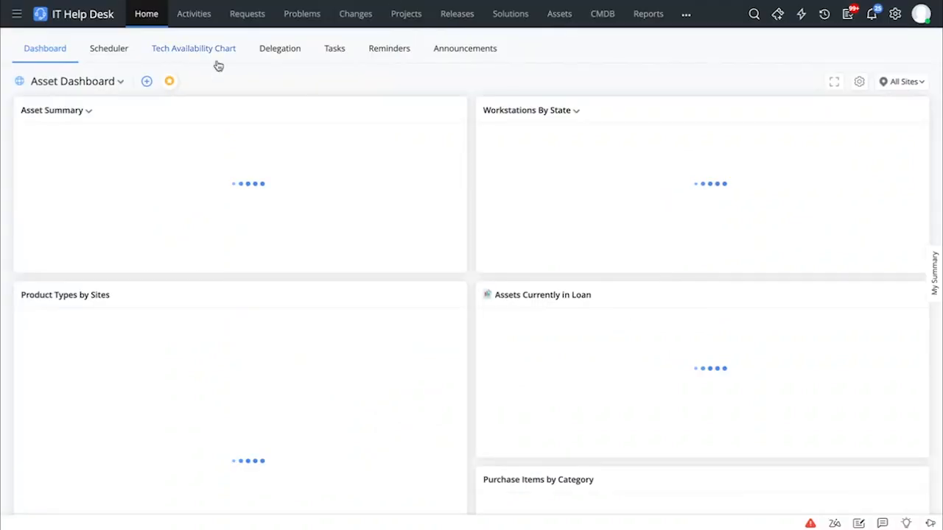
Switch to ServiceDesk Plus Cloud and review technician leave for September 2024 in the Scheduler and the Tech Availability Chart.
left_click(110, 50)
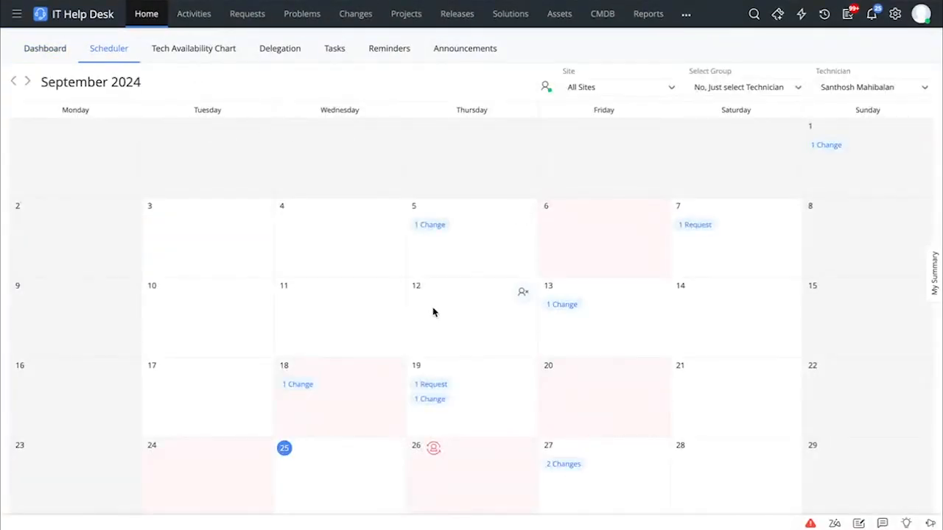
scroll(433, 312, "down", 1)
scroll(433, 312, "down", 1)
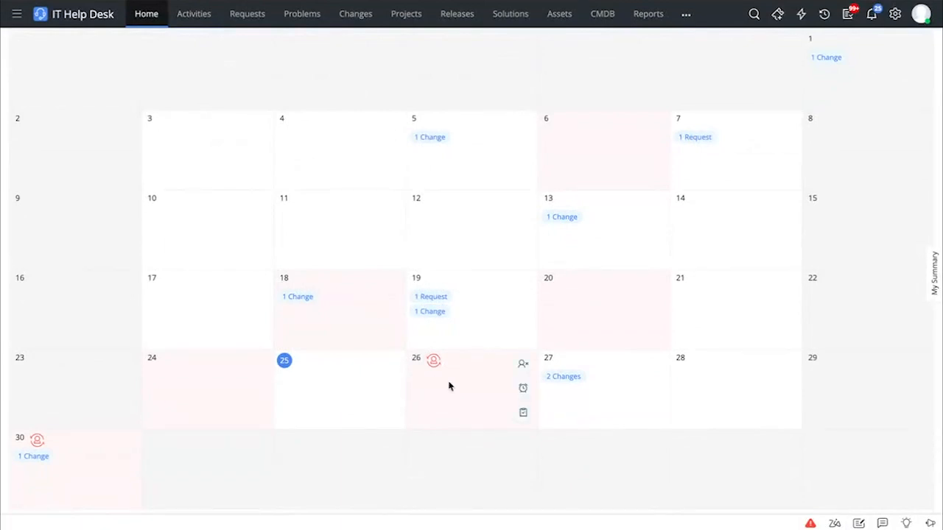
scroll(449, 386, "up", 2)
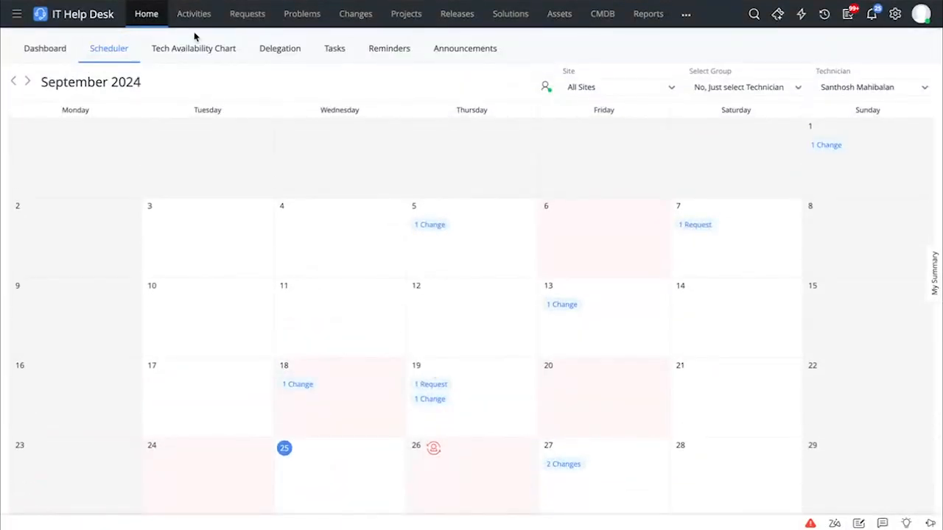
left_click(202, 56)
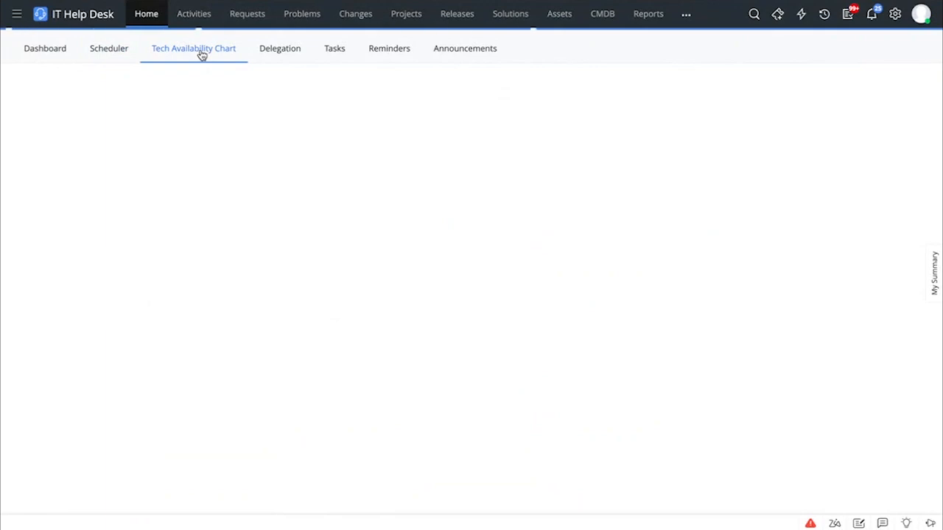
mouse_move(824, 302)
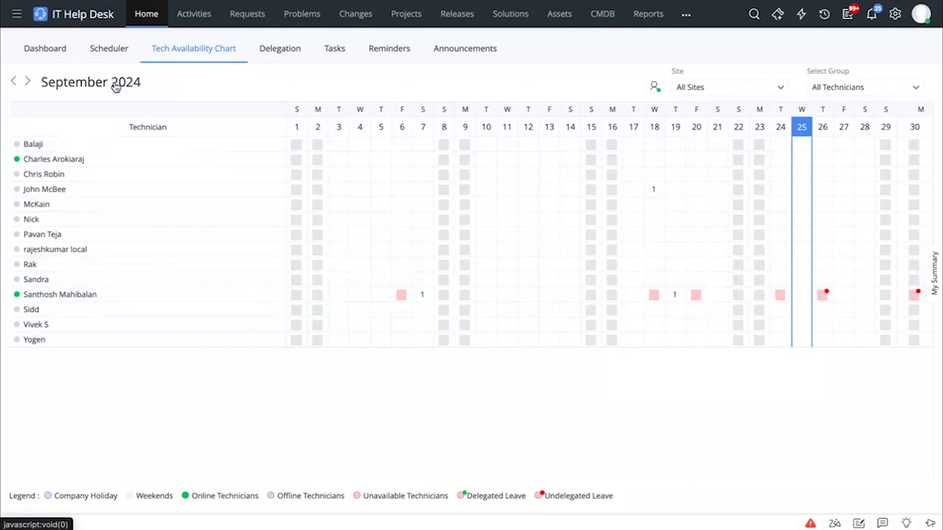
Return to the Scheduler and mark the technician as unavailable with Casual Leave on 27 September 2024.
left_click(111, 54)
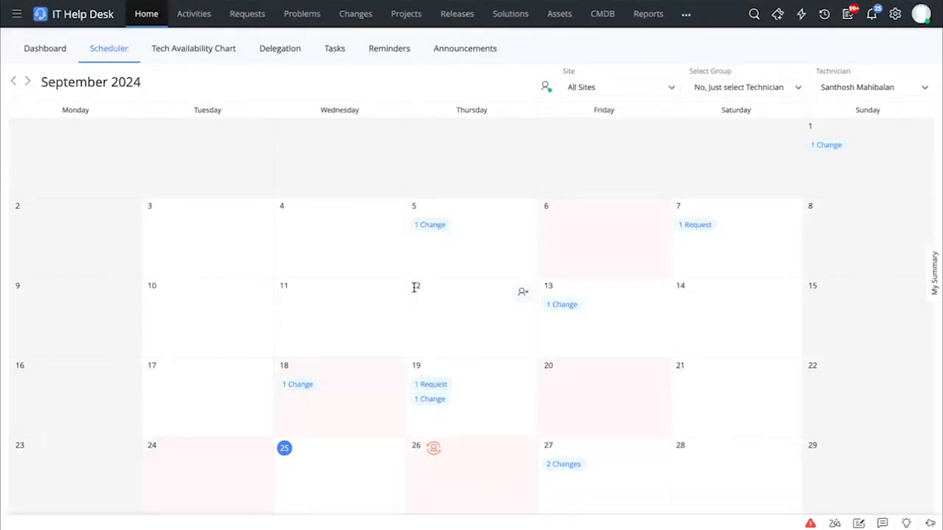
scroll(415, 287, "down", 2)
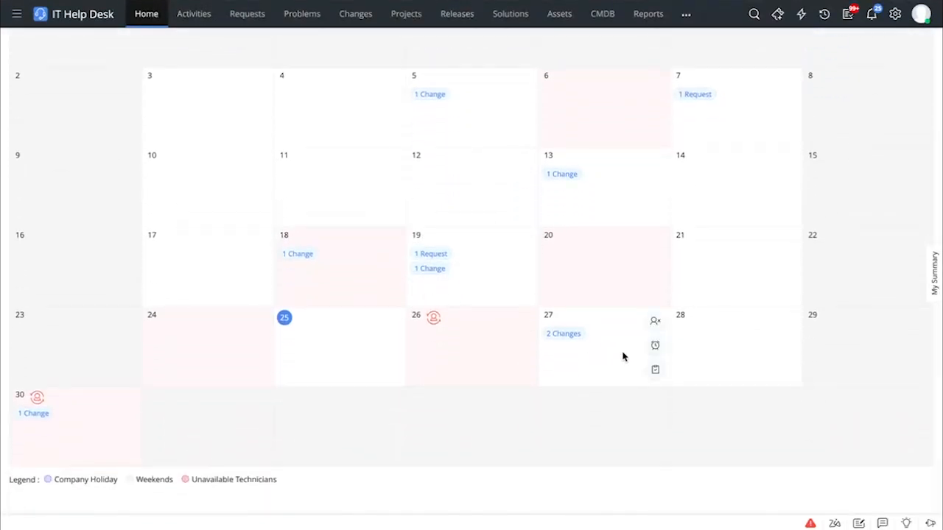
left_click(655, 322)
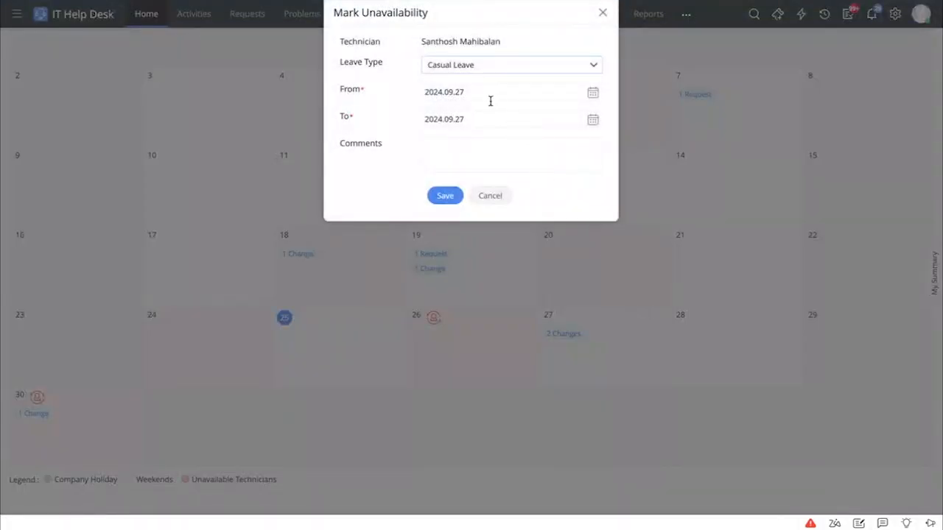
left_click(449, 197)
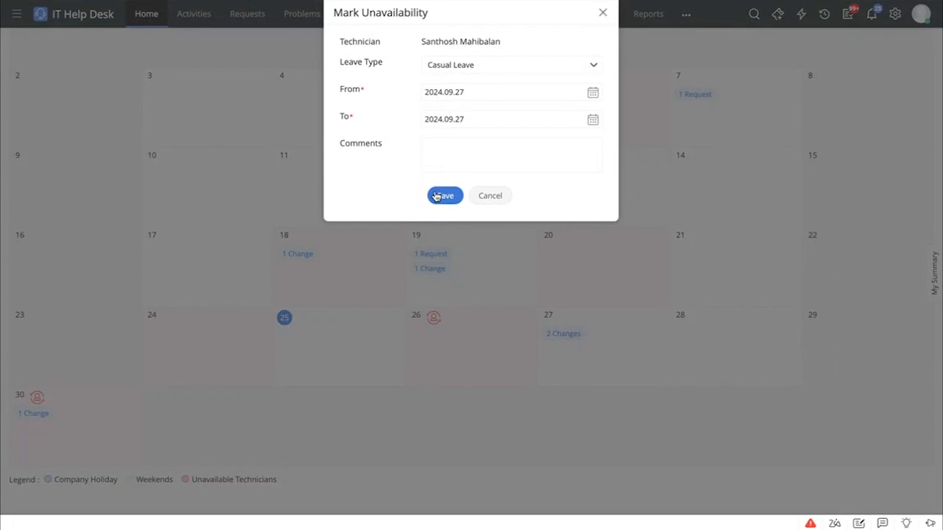
left_click(436, 196)
mouse_move(568, 333)
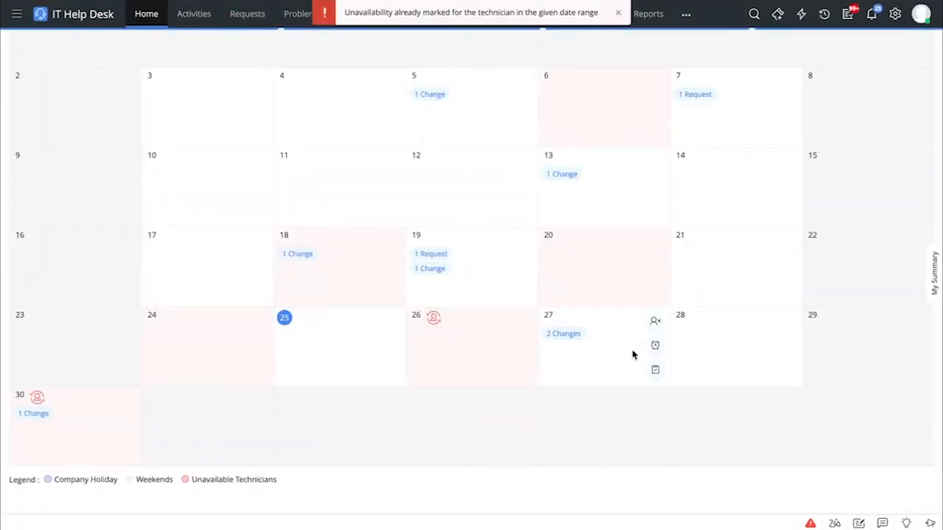
mouse_move(722, 330)
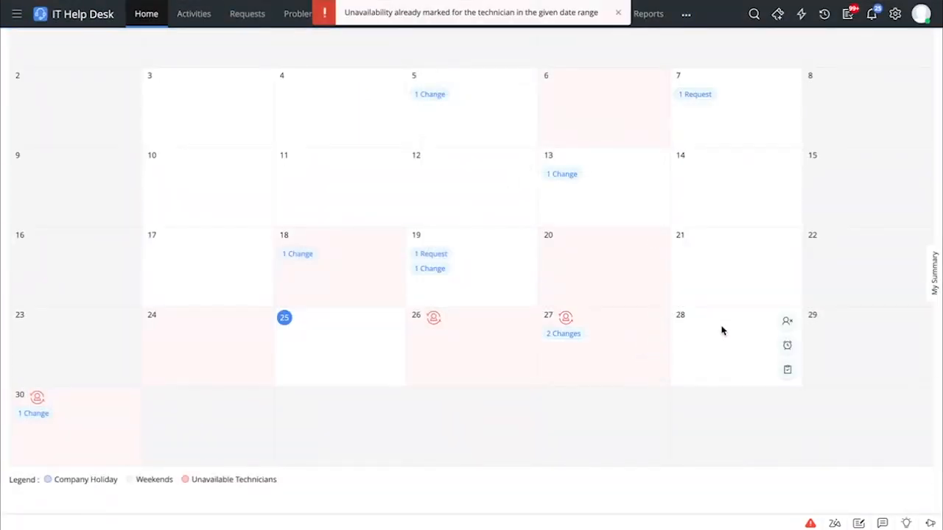
Mark the technician as unavailable with Casual Leave on 28 September 2024.
left_click(786, 321)
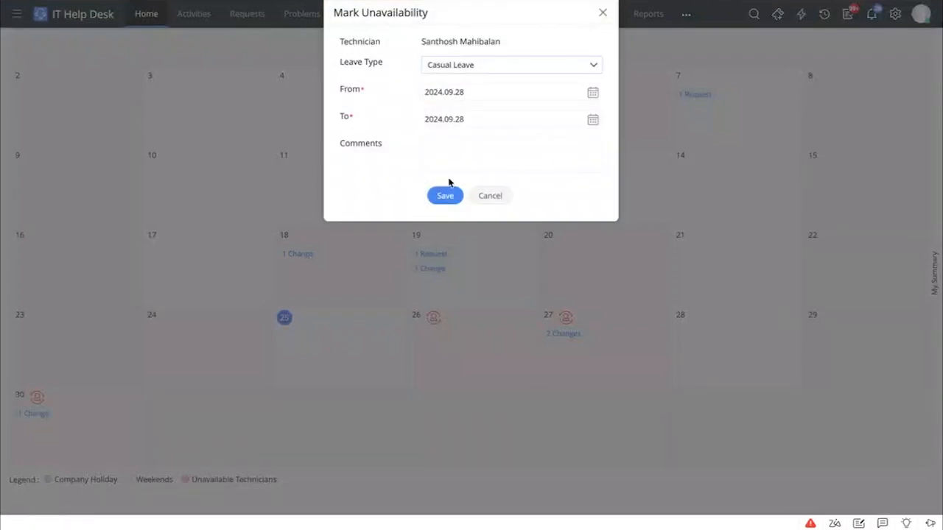
left_click(447, 195)
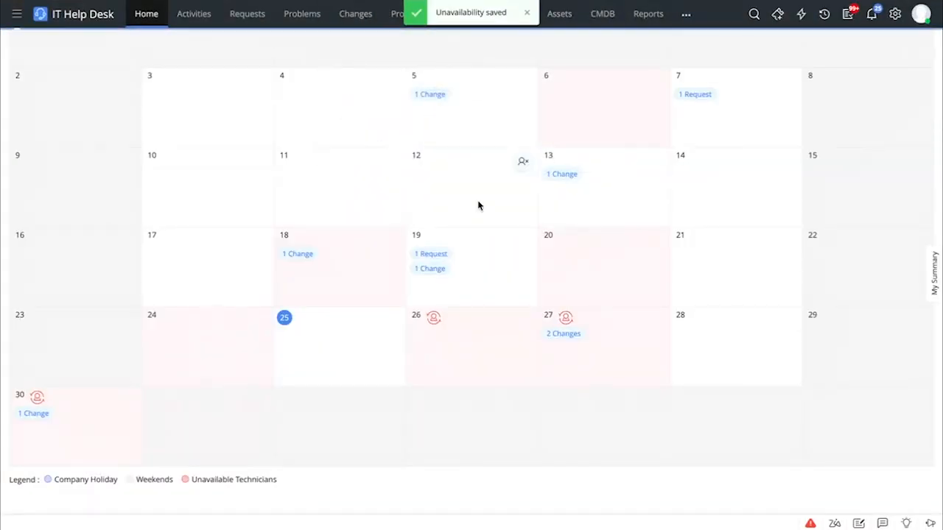
mouse_move(720, 313)
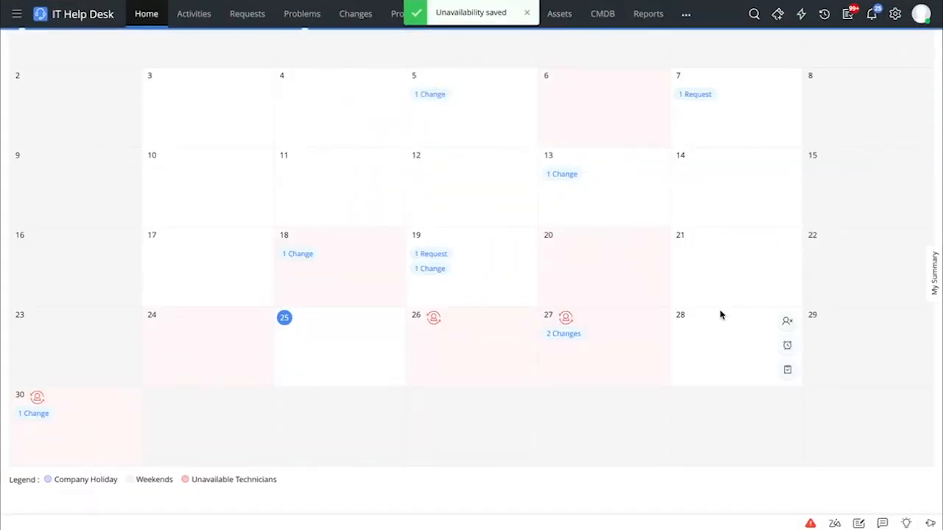
Add a reminder with the summary "Delegate tasks" on 28 September 2024 at 02:30, with email notification at Never.
left_click(787, 347)
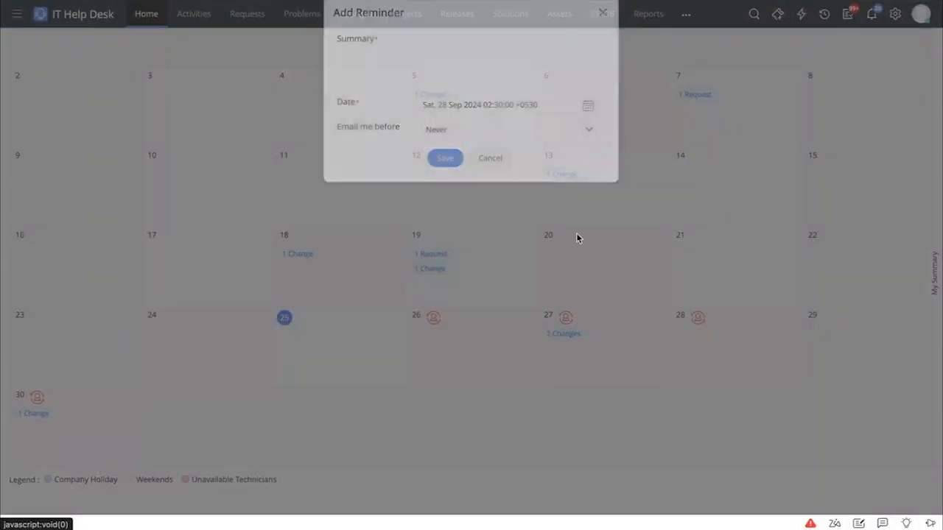
type("Delegate tasks")
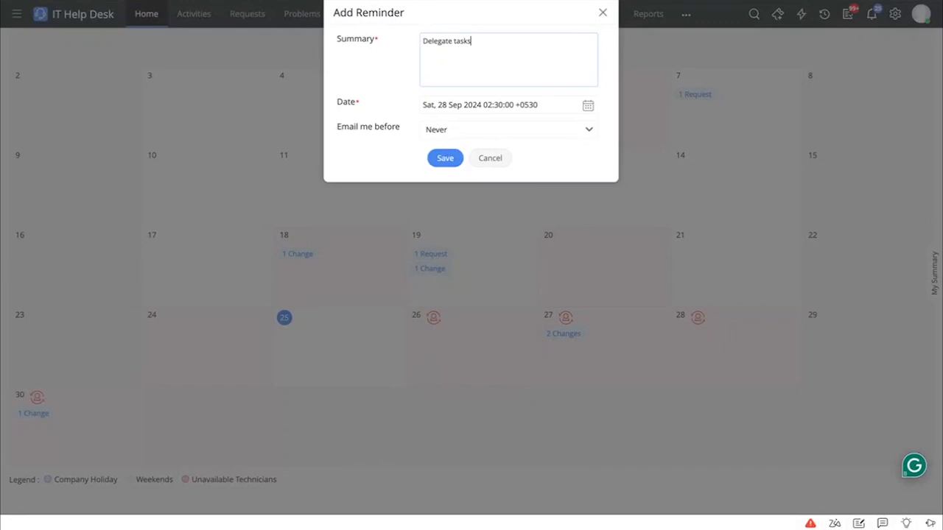
left_click(448, 159)
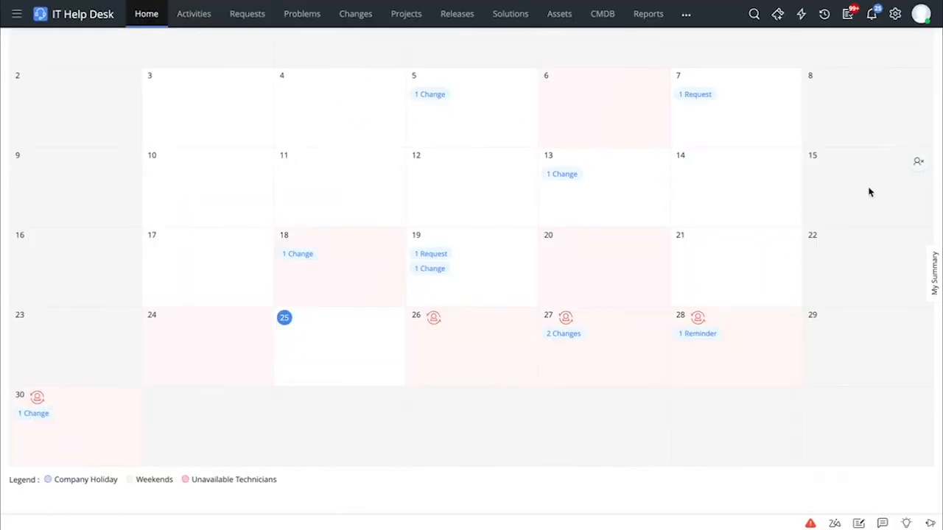
Open the Microsoft Intune configuration from the third-party integrations in the service desk setup.
left_click(893, 24)
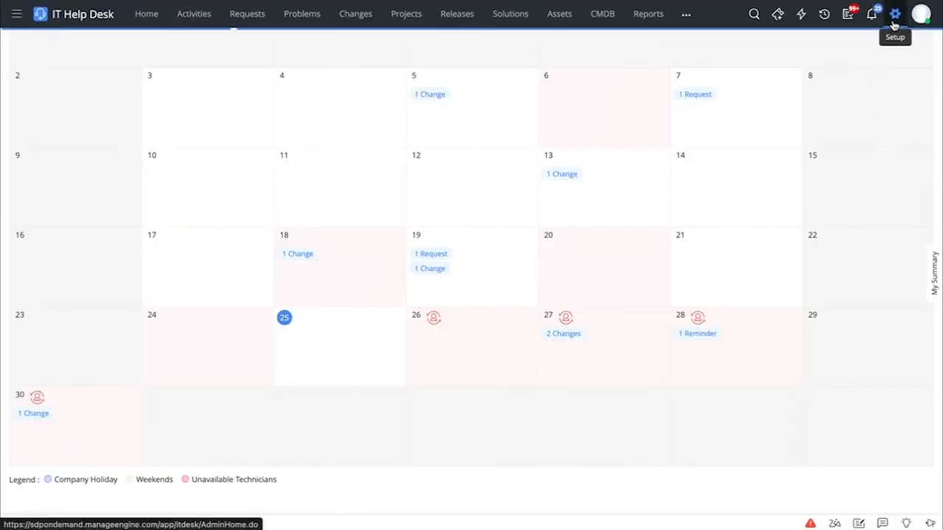
scroll(638, 327, "down", 2)
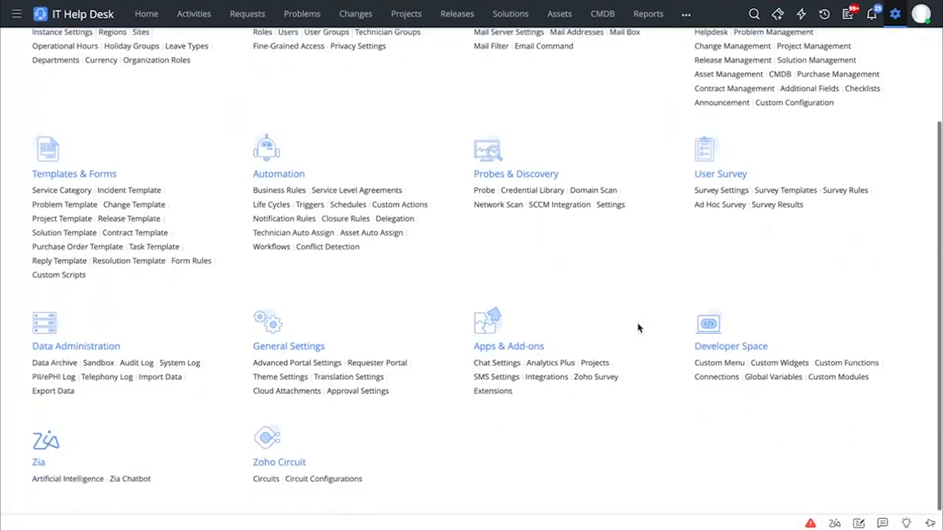
left_click(548, 381)
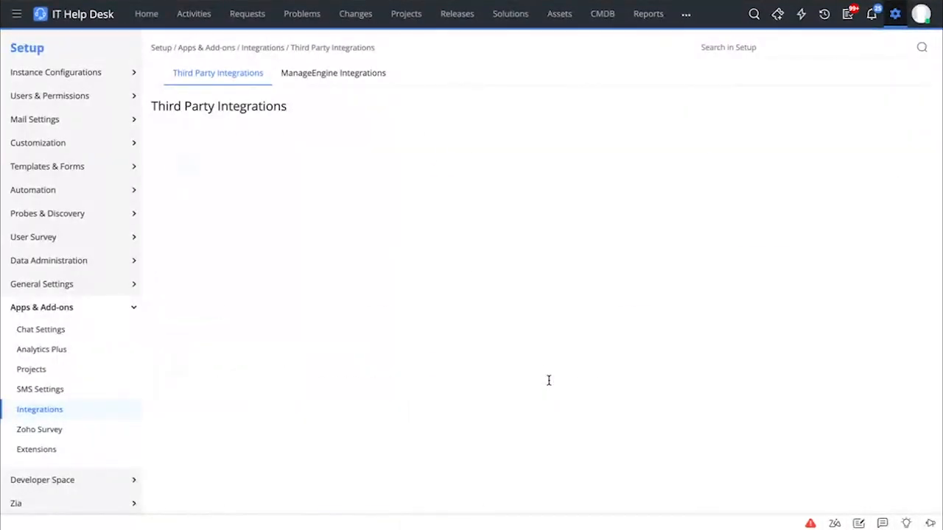
scroll(548, 384, "down", 7)
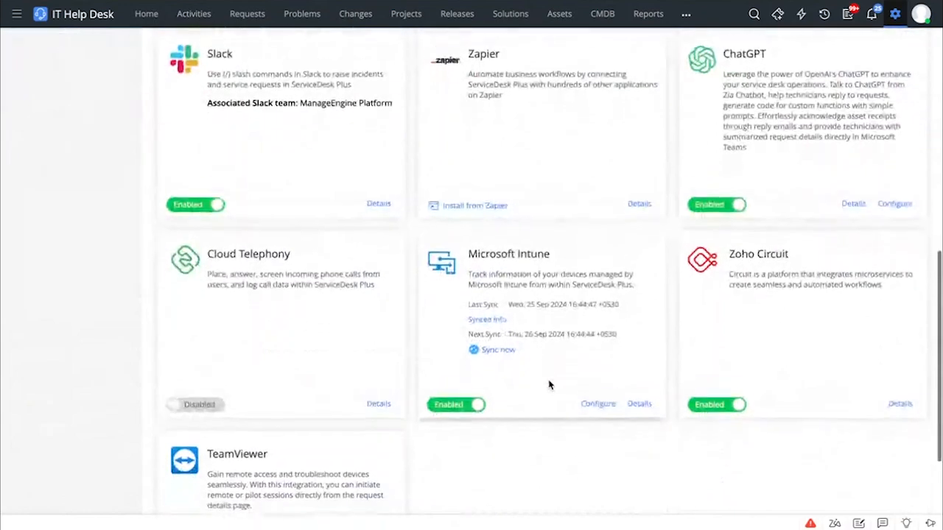
scroll(548, 385, "down", 1)
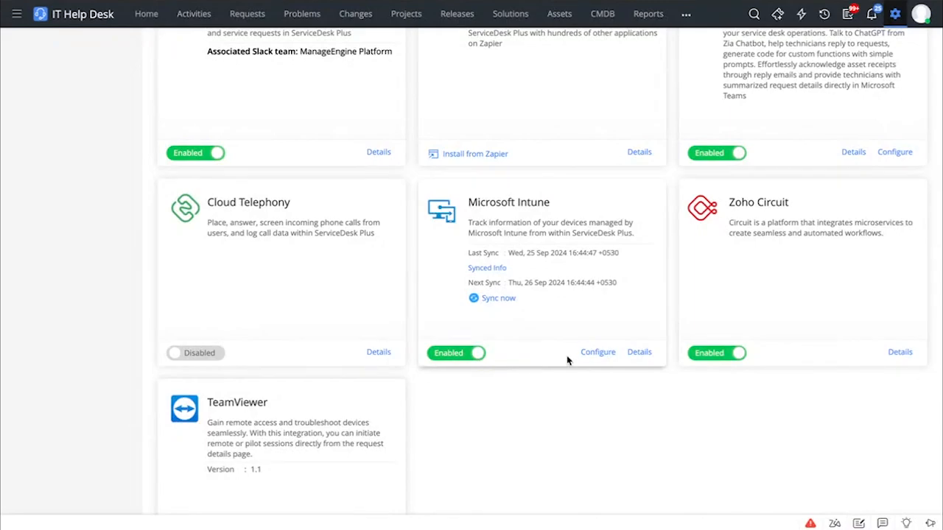
left_click(597, 353)
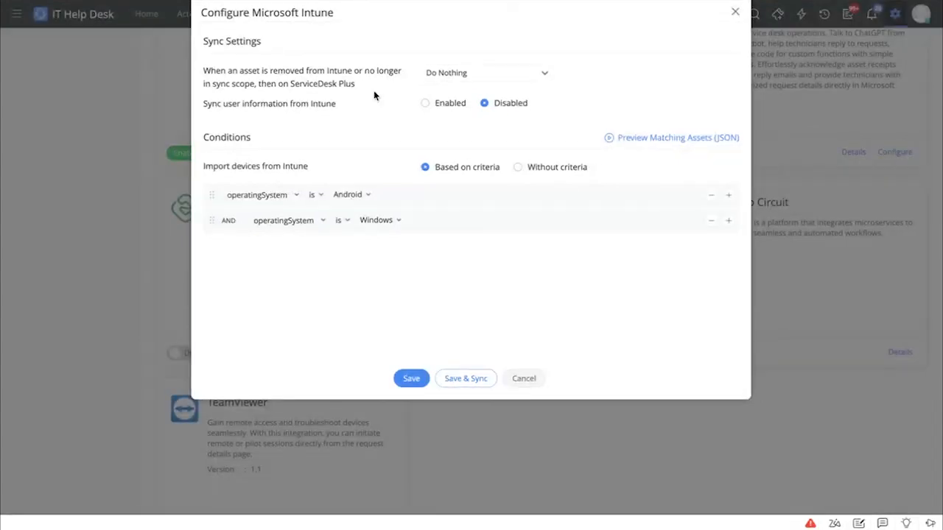
Try Intune sync settings that modify removed assets' state to Expired and enable user information sync, and discard the changes.
left_click(440, 74)
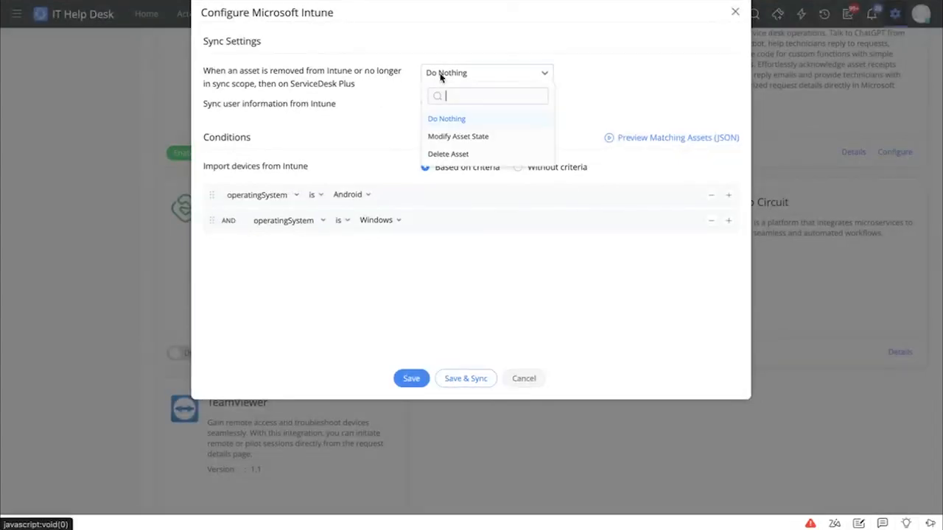
left_click(480, 140)
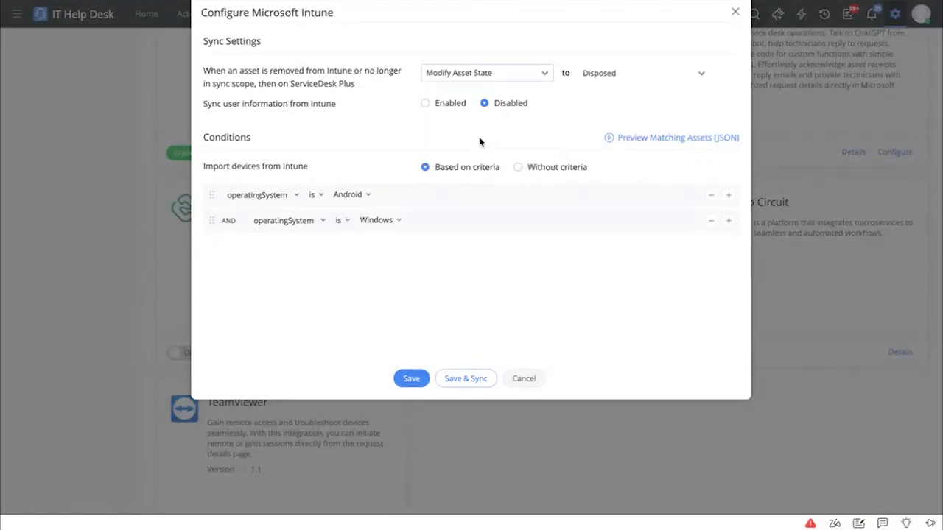
left_click(612, 75)
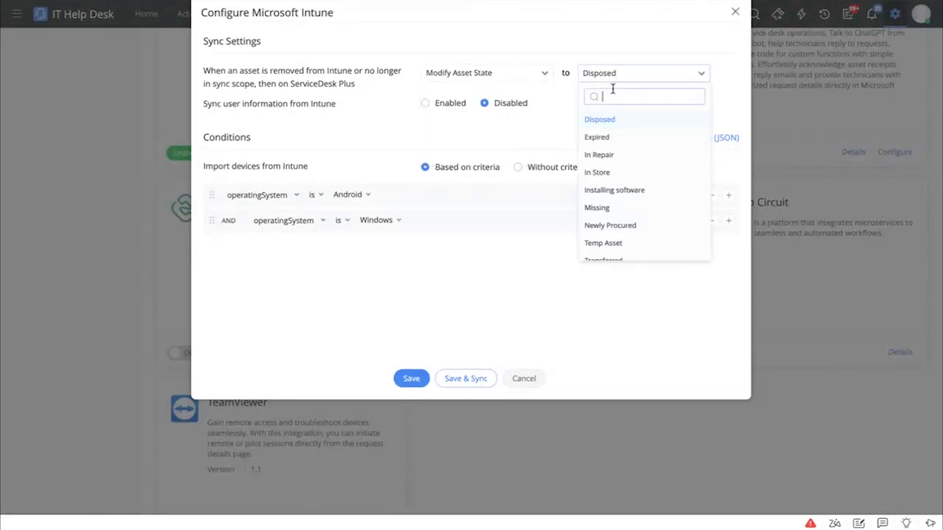
left_click(615, 140)
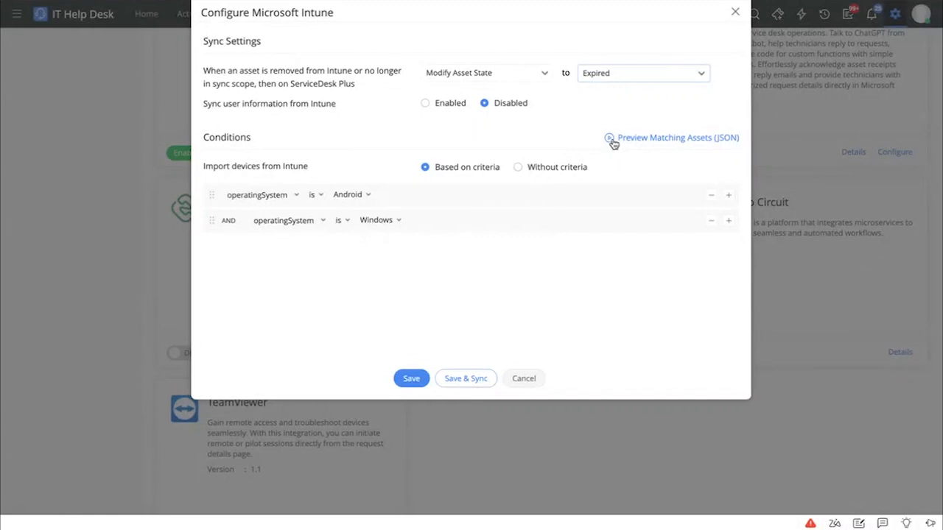
left_click(425, 106)
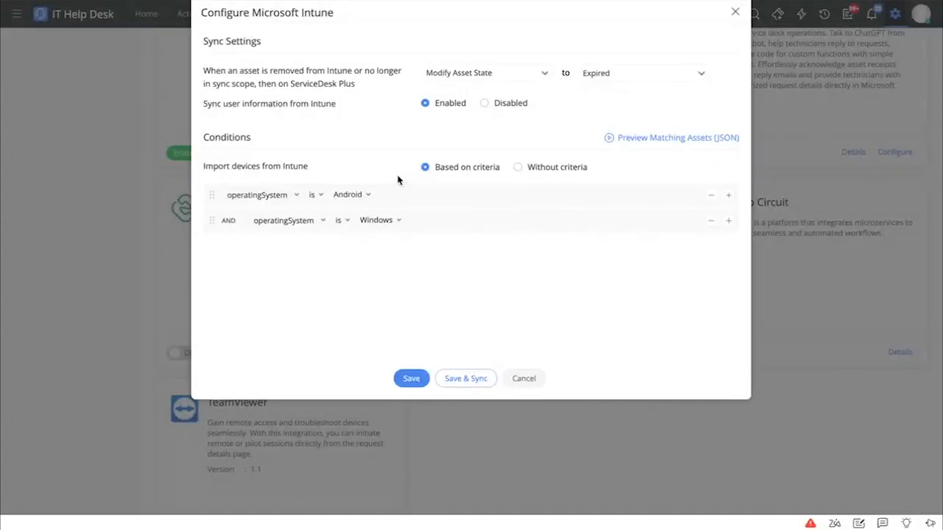
left_click(523, 378)
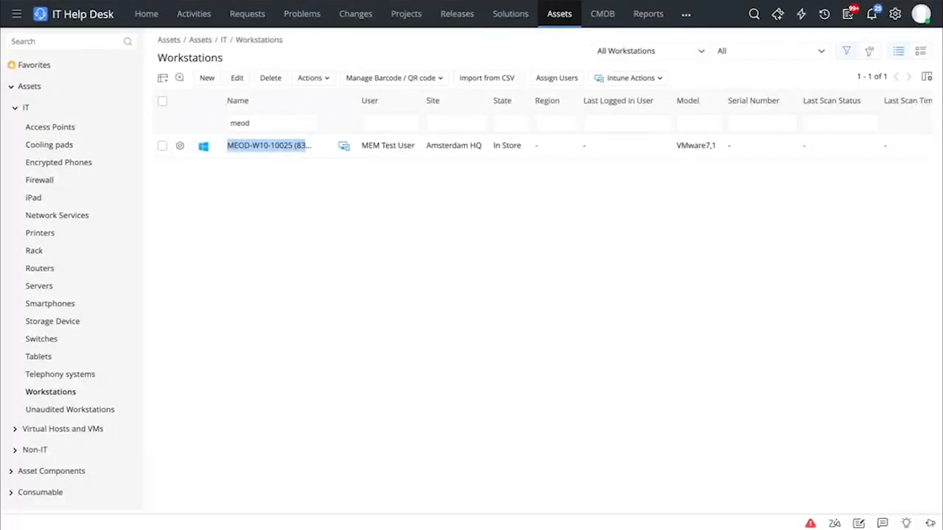
Examine the Intune link of the MEOD-W10-10025 workstation in the Workstations asset list.
left_click(333, 193)
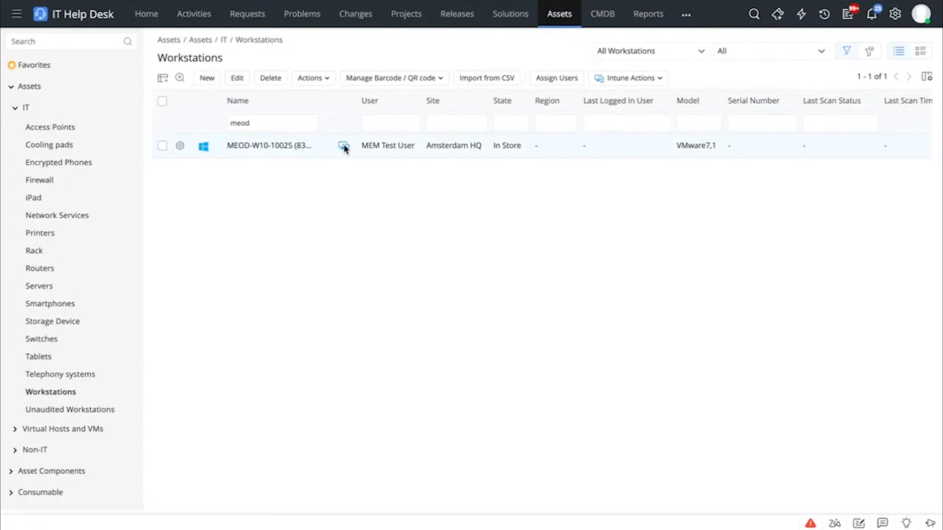
mouse_move(344, 148)
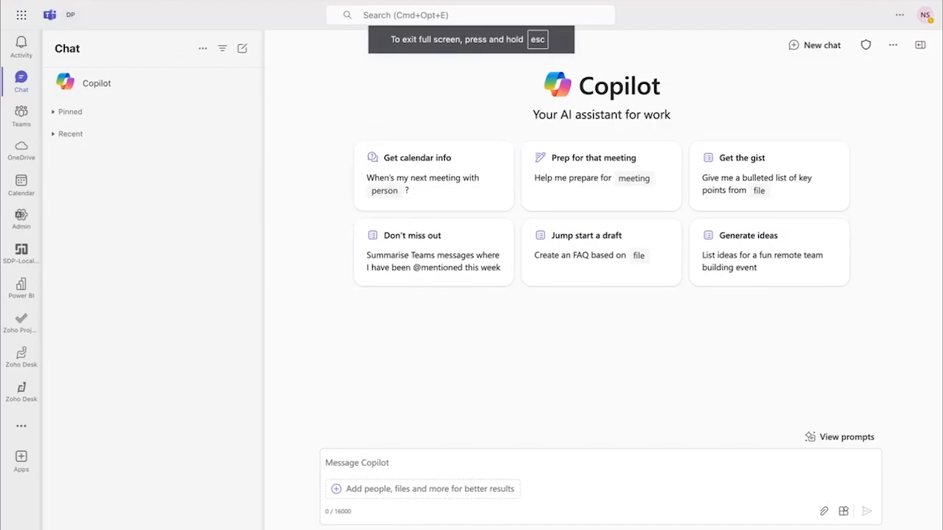
Switch from Teams to the Microsoft 365 Copilot product page and review its overview and features.
left_click(378, 1)
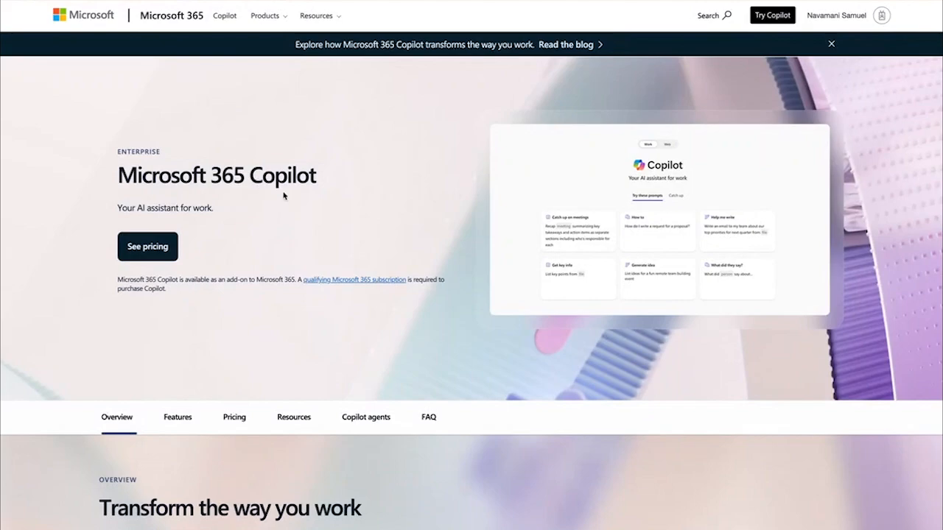
scroll(312, 214, "down", 10)
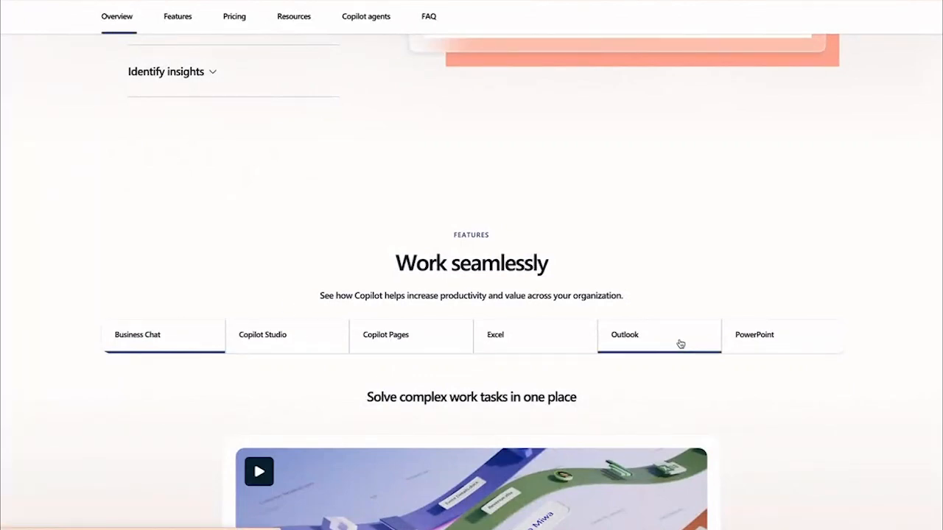
scroll(359, 267, "up", 5)
scroll(358, 267, "up", 4)
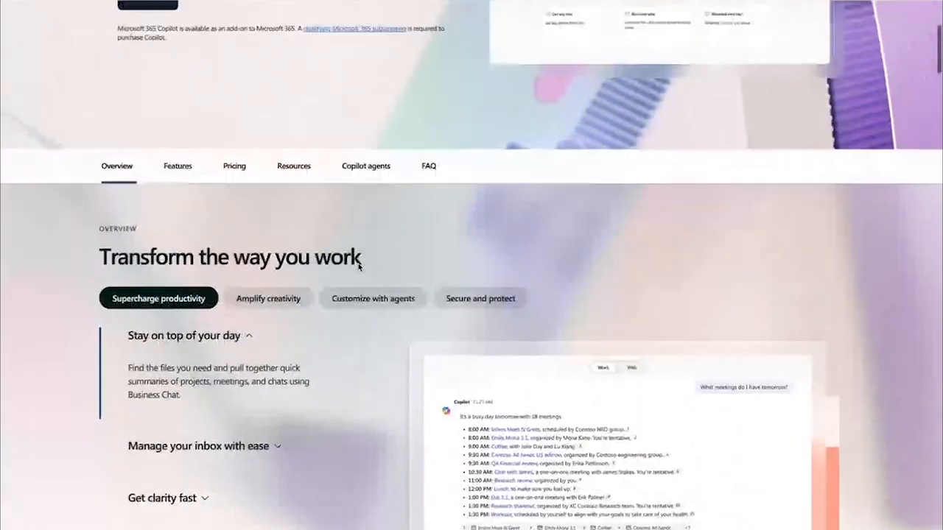
scroll(359, 267, "up", 3)
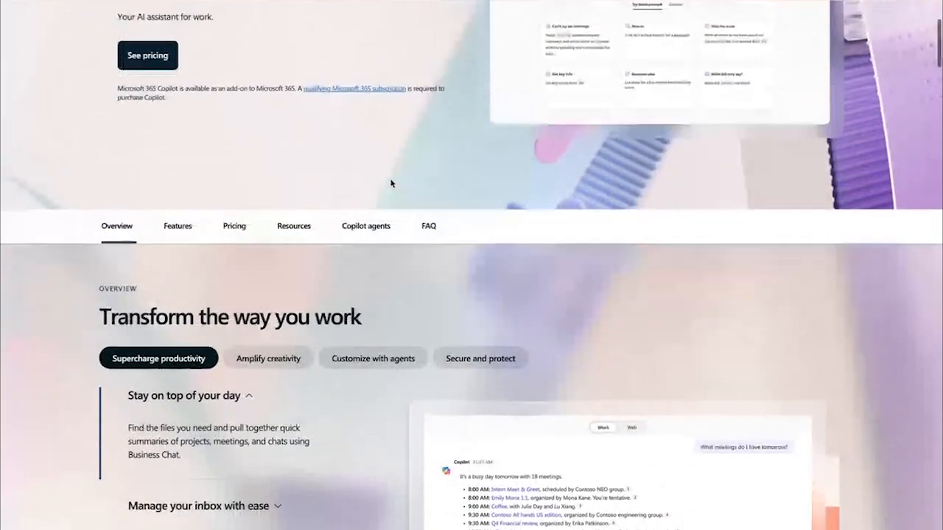
scroll(250, 153, "up", 1)
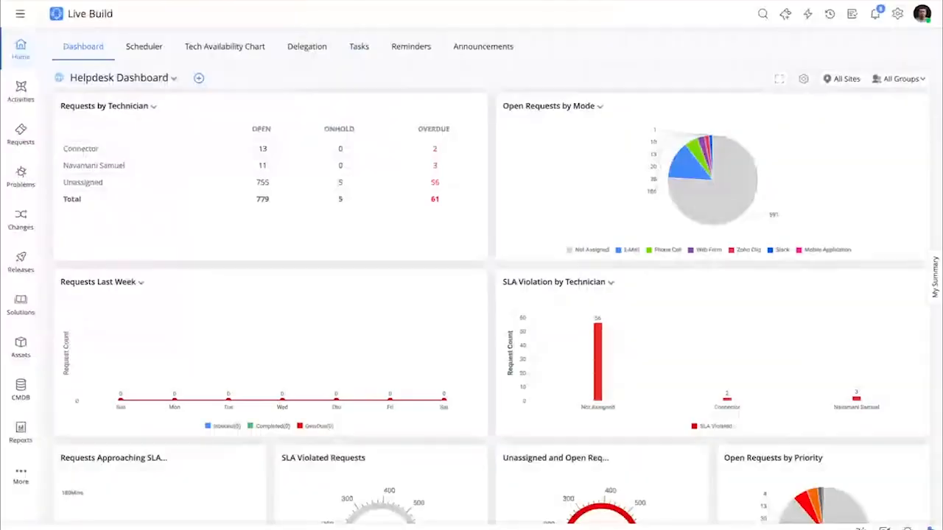
Check the subscription plan details in the Live Build account profile and close the profile.
left_click(920, 14)
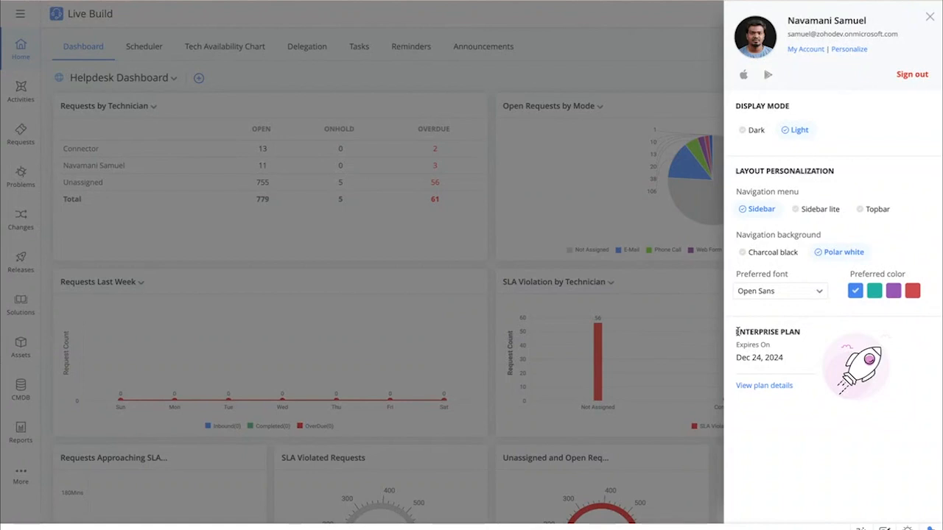
left_click(629, 331)
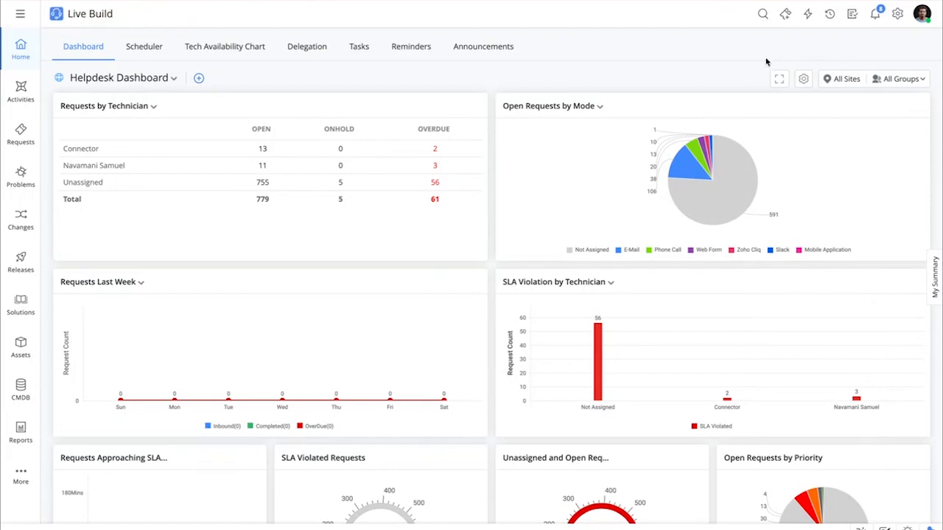
Open the third-party integrations in Live Build's setup and review whether the Microsoft Teams integration is enabled.
left_click(897, 14)
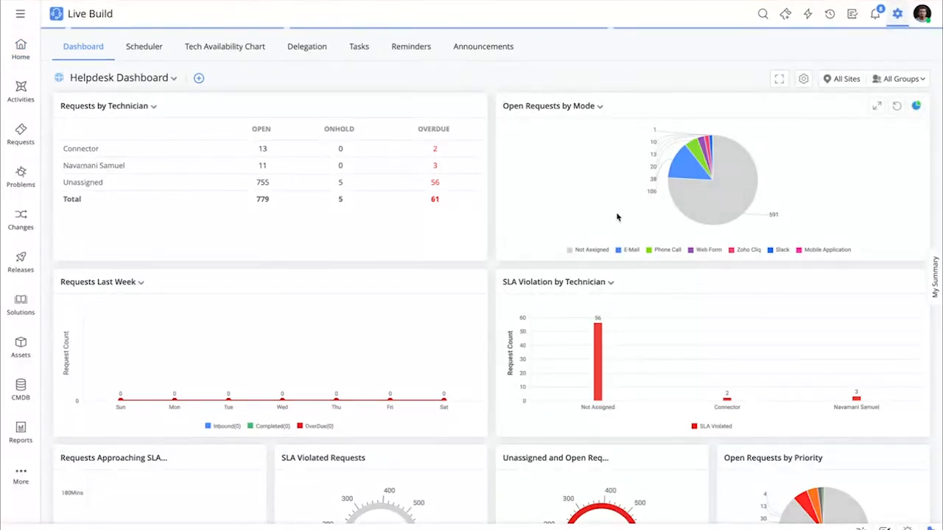
scroll(402, 314, "down", 3)
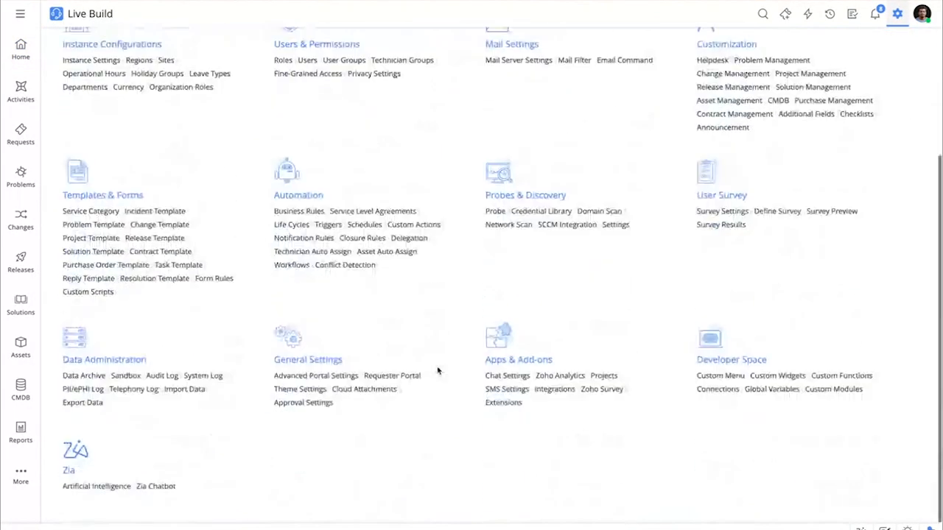
left_click(570, 388)
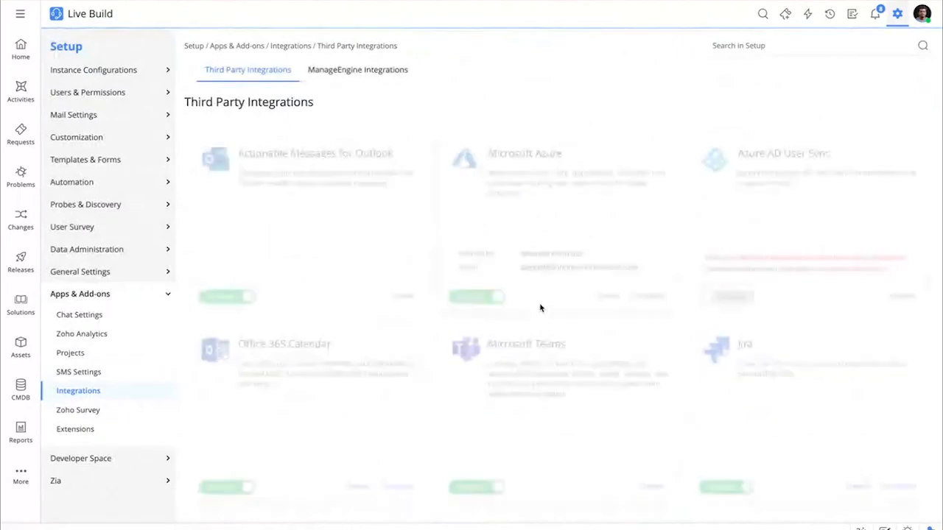
scroll(540, 308, "down", 2)
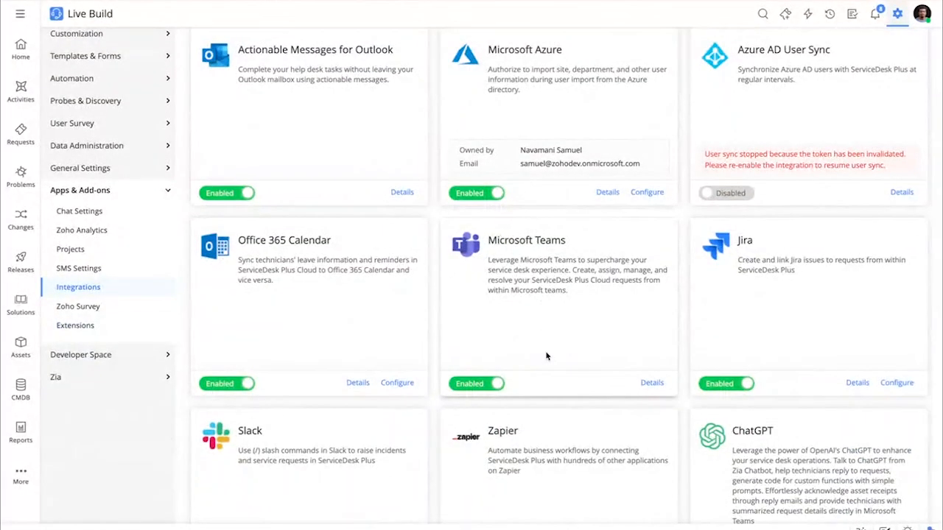
scroll(551, 332, "down", 1)
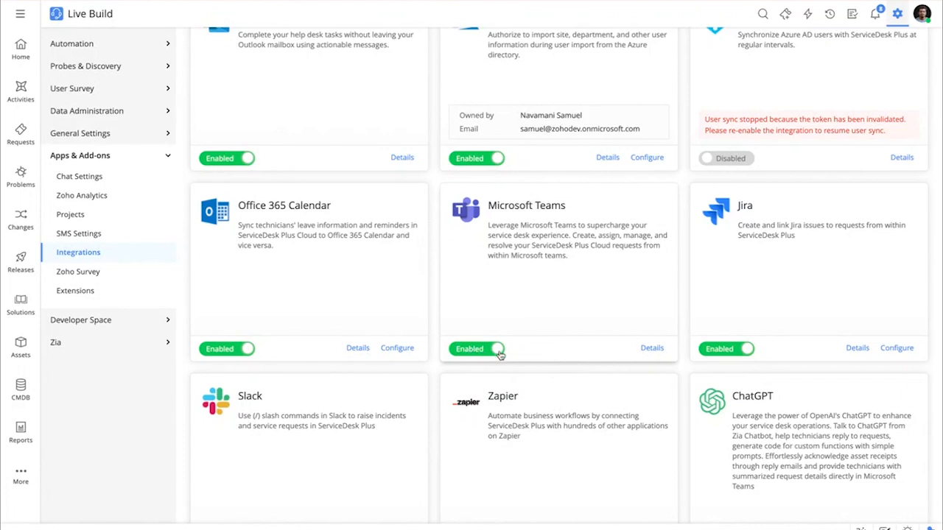
scroll(497, 346, "up", 2)
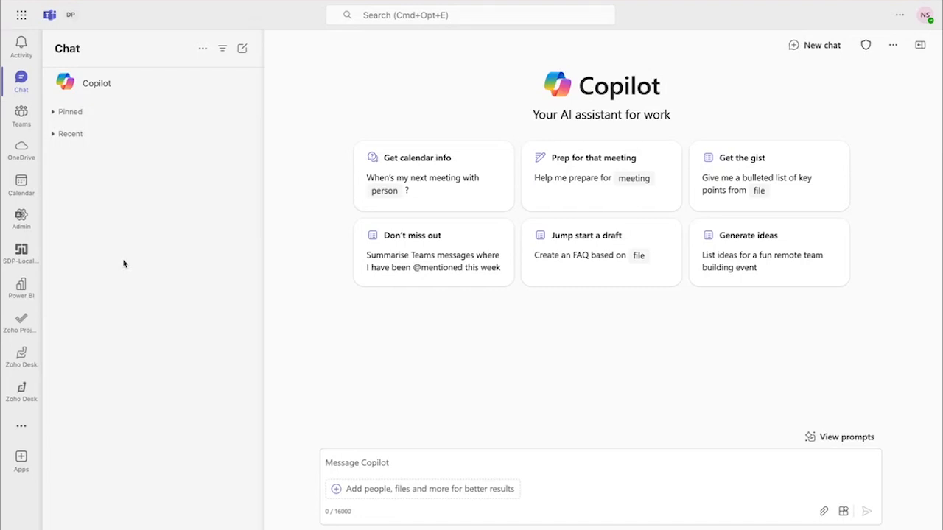
Switch to Microsoft Teams, open the ServiceDesk Plus Cloud app, and view its Home page.
left_click(21, 425)
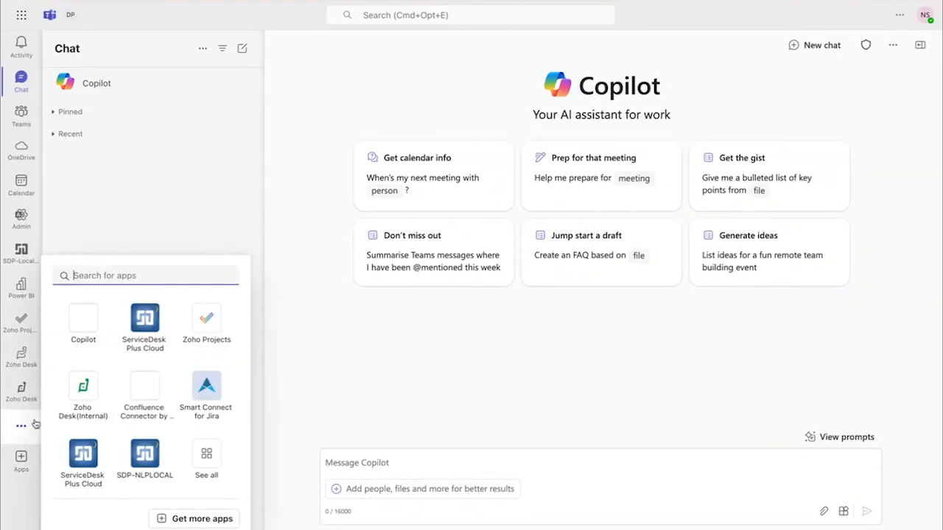
left_click(147, 313)
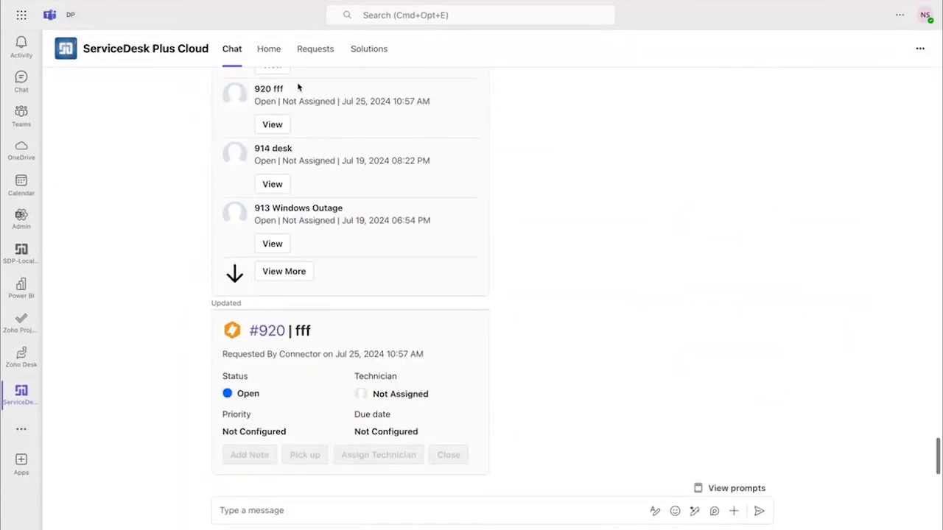
left_click(273, 52)
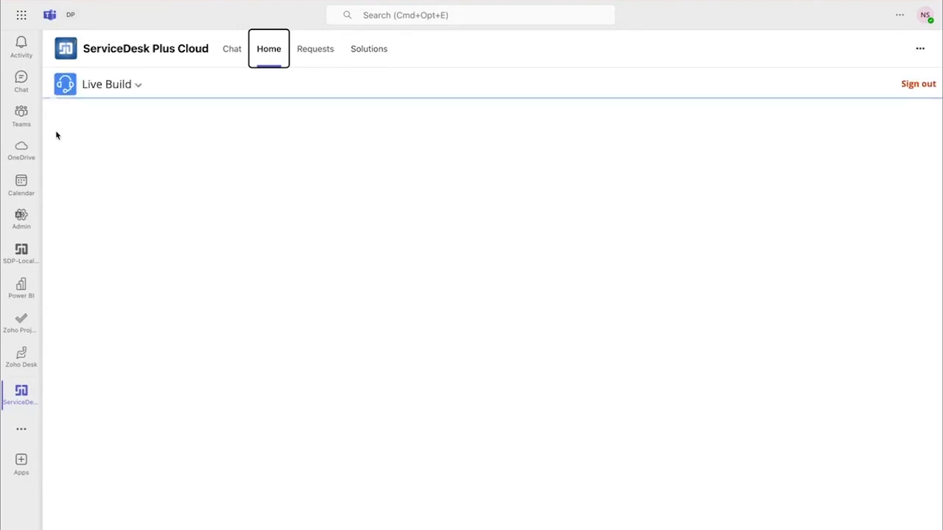
Return to the Copilot chat in Teams and collapse the Pinned and Recent chat groups.
left_click(22, 80)
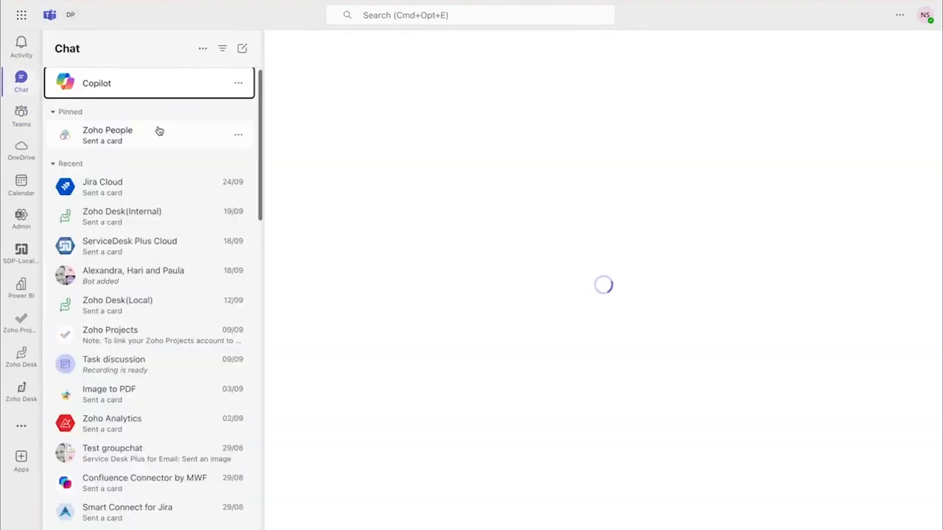
left_click(79, 115)
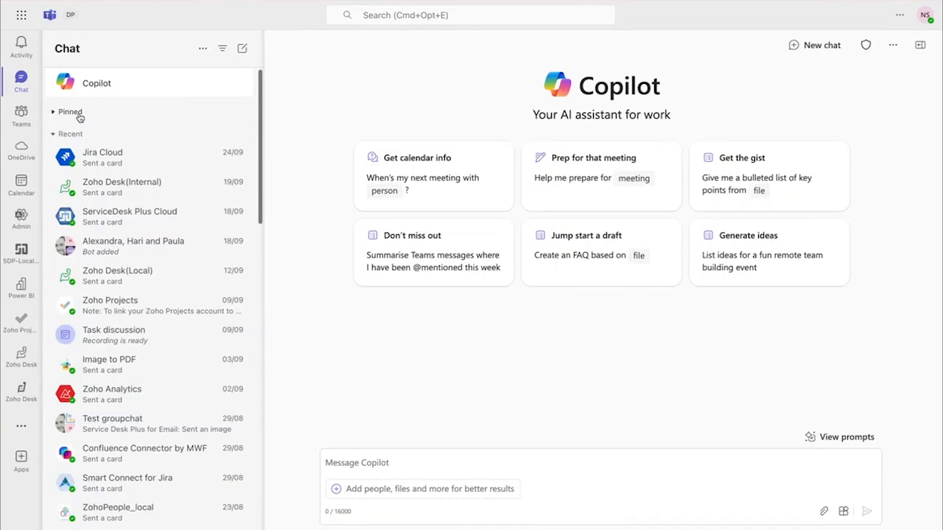
left_click(78, 135)
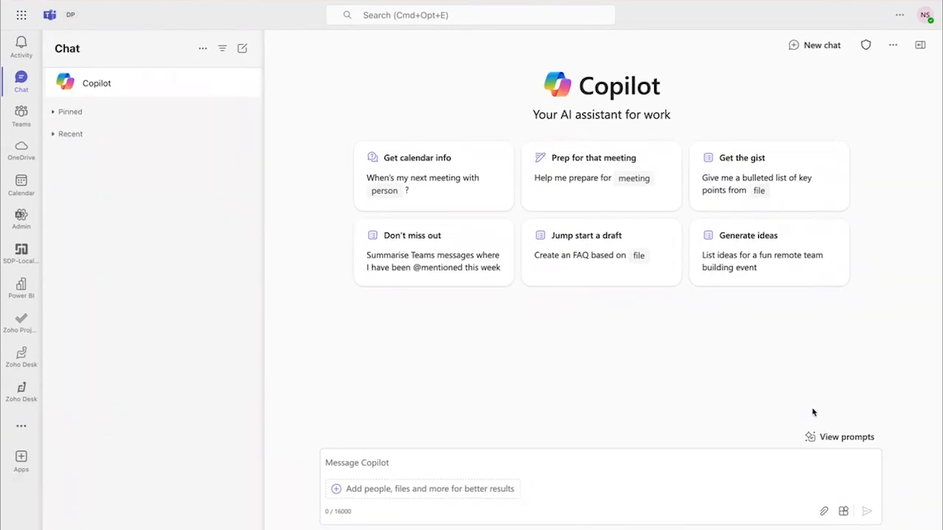
Search Copilot's available plugins for "service", check that the ServiceDesk Plus Cloud plugins are enabled, and close the list.
left_click(842, 512)
scroll(839, 421, "down", 2)
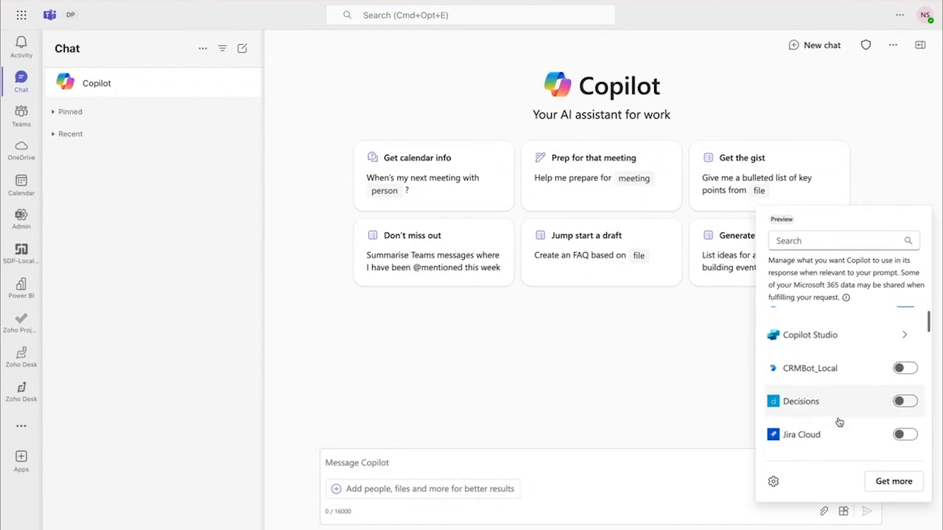
scroll(838, 422, "down", 4)
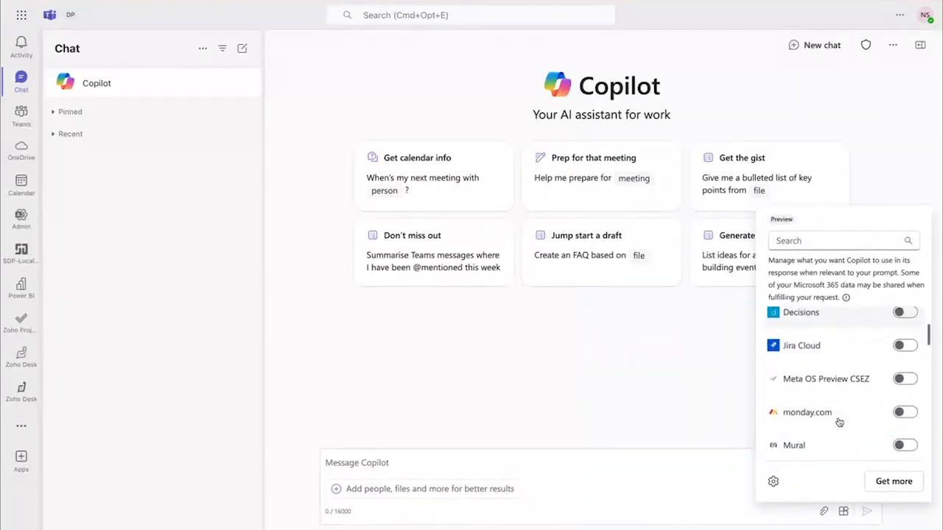
scroll(839, 421, "down", 3)
left_click(834, 241)
type("service")
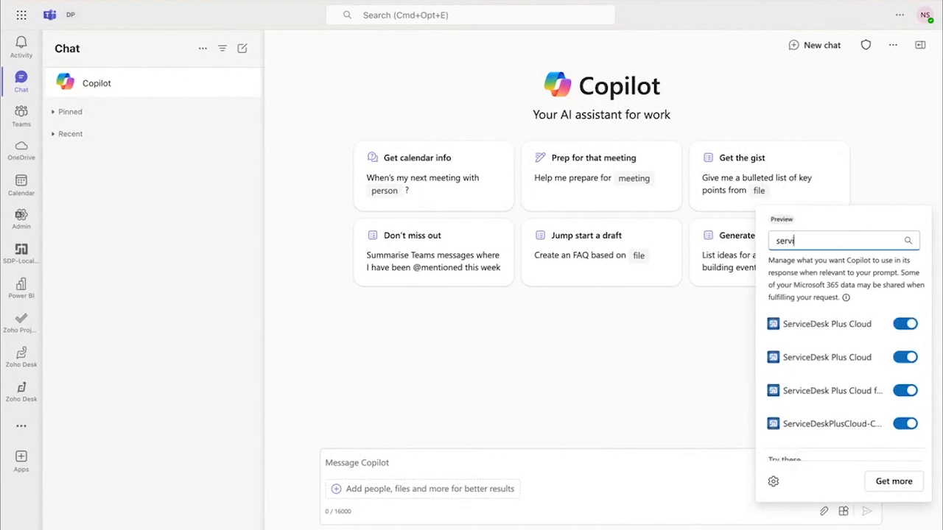
scroll(844, 363, "down", 1)
scroll(848, 365, "up", 1)
scroll(848, 382, "down", 1)
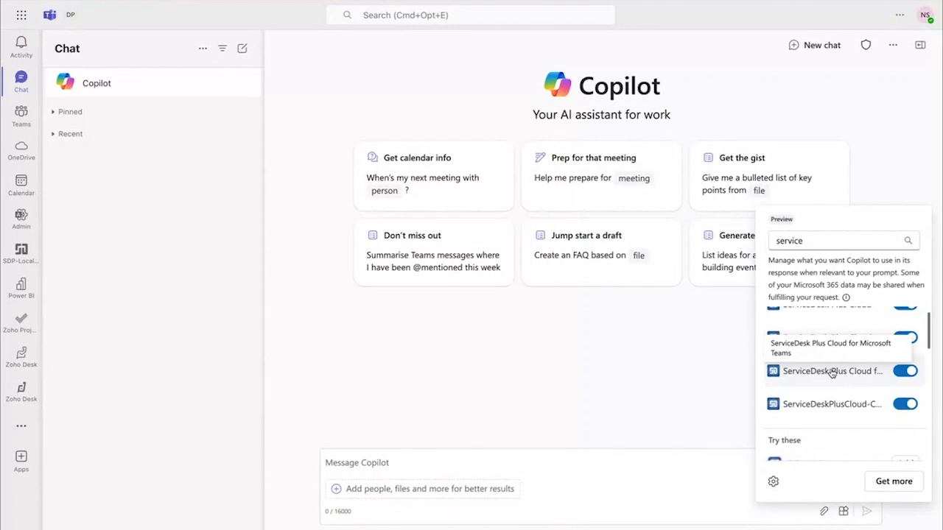
scroll(847, 373, "up", 1)
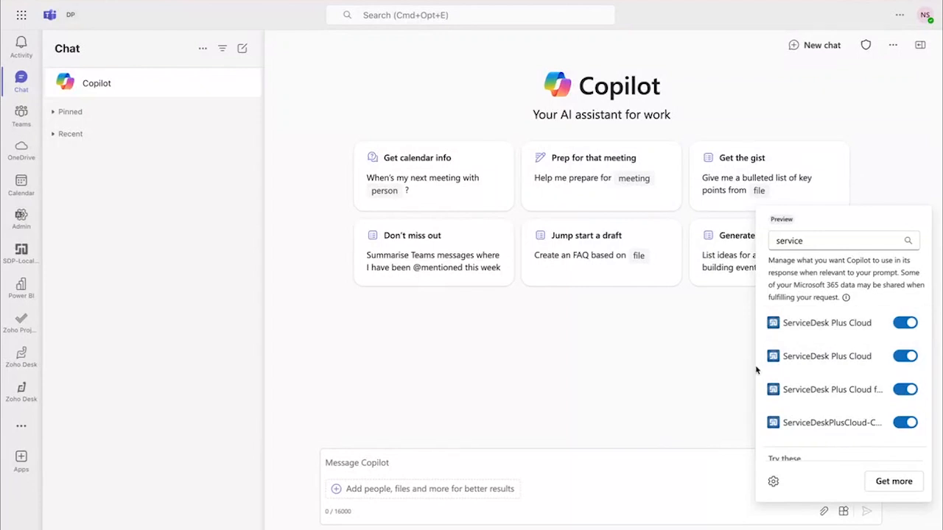
left_click(693, 365)
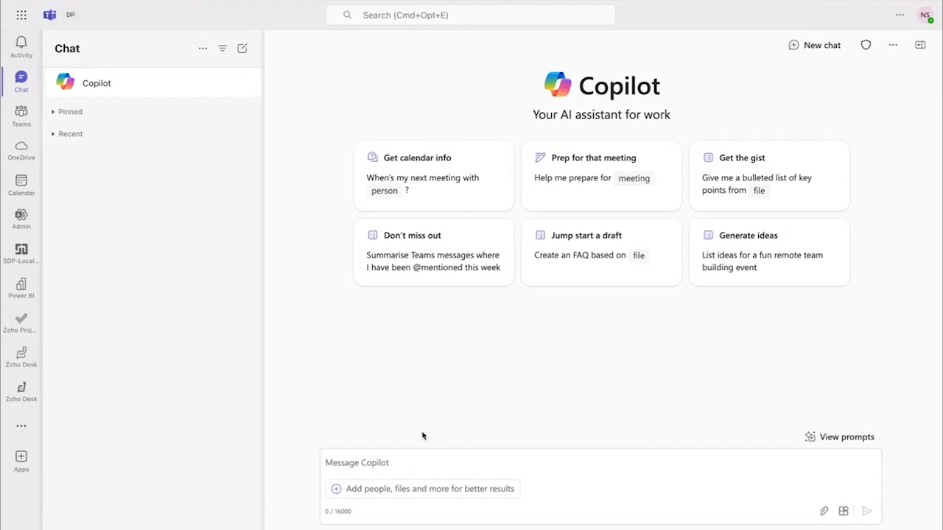
Ask Copilot "Show me all open status tickets from servicedesk plus" and briefly check its plugin list.
left_click(423, 458)
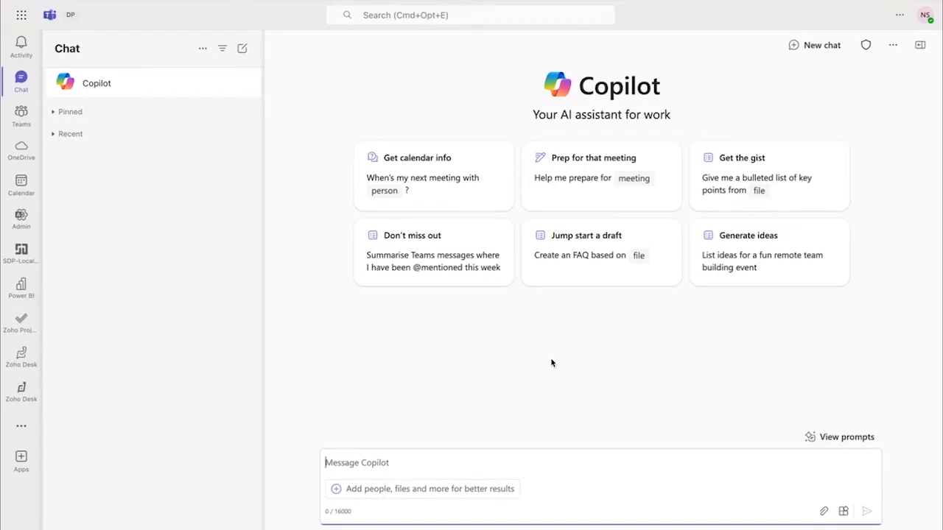
type("Show me all open status tickets from servicedesk plus")
key("Return")
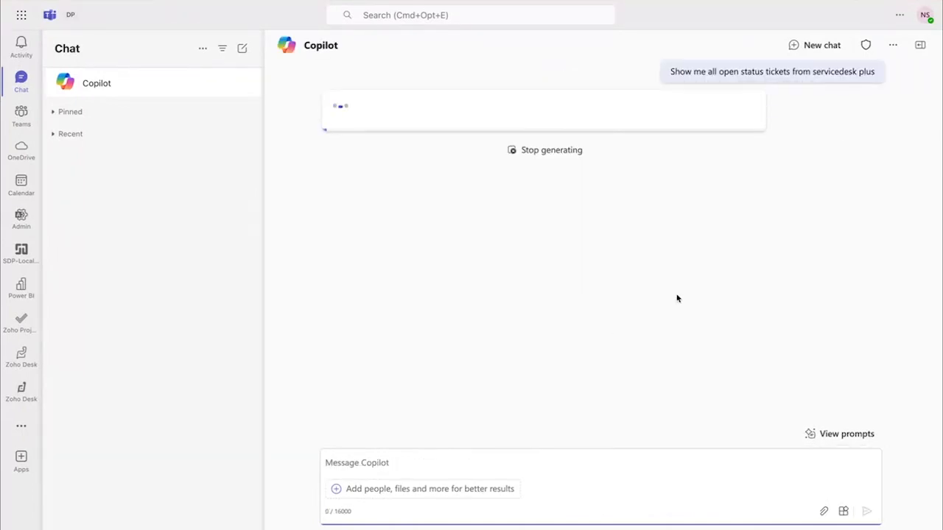
left_click(843, 512)
scroll(836, 366, "down", 3)
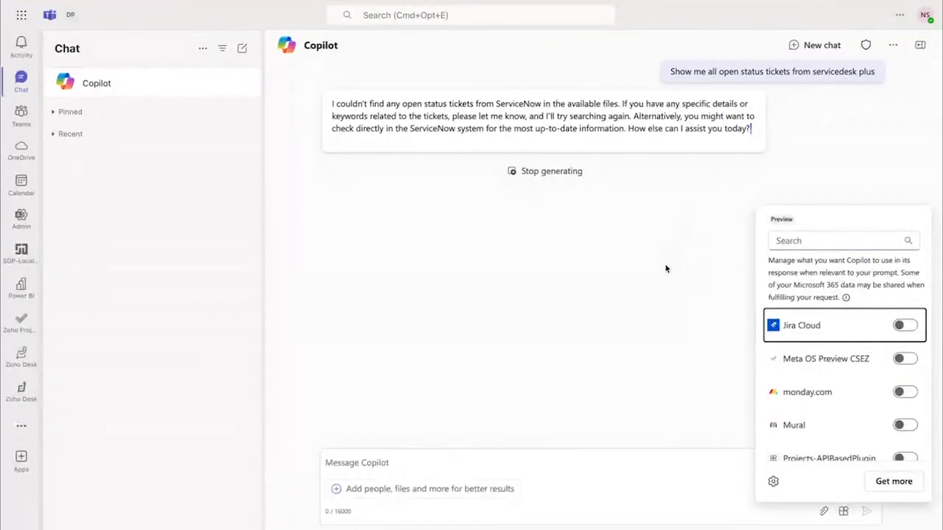
key("Escape")
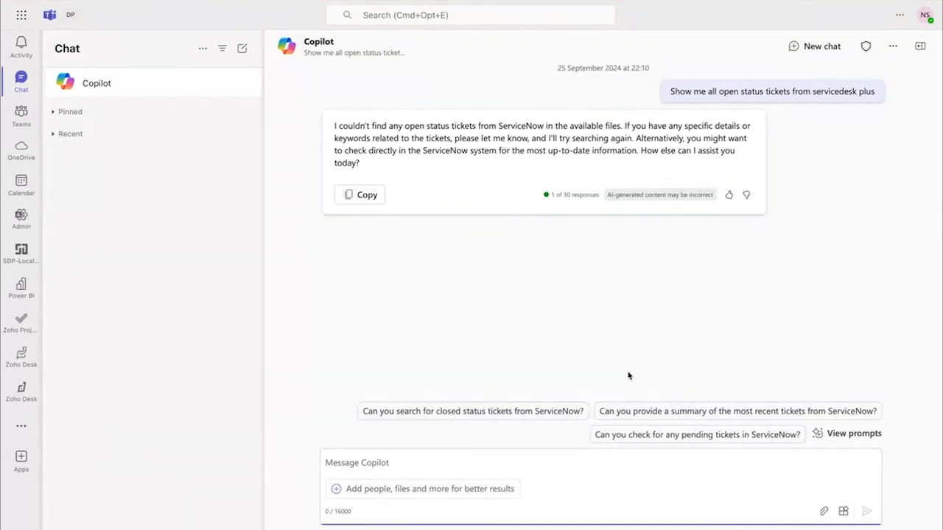
Ask Copilot to "list me all tickets from servicedesk plus", and stop and regenerate its answer.
type("list me all tickets from servicedesk plus")
key("Return")
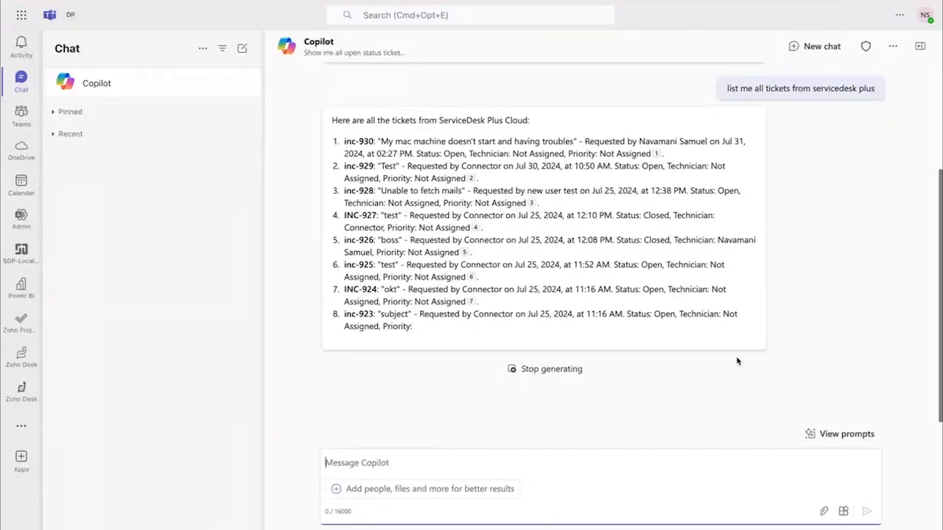
left_click(559, 374)
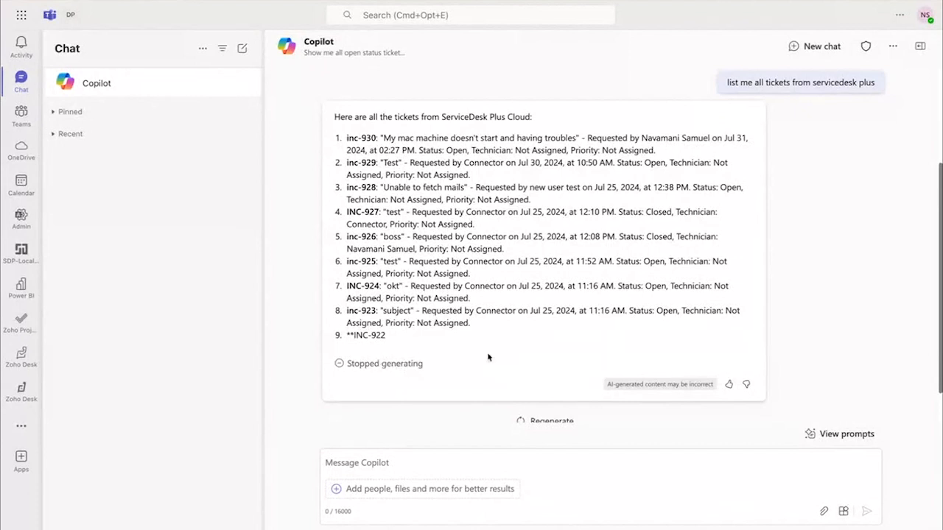
scroll(556, 361, "down", 1)
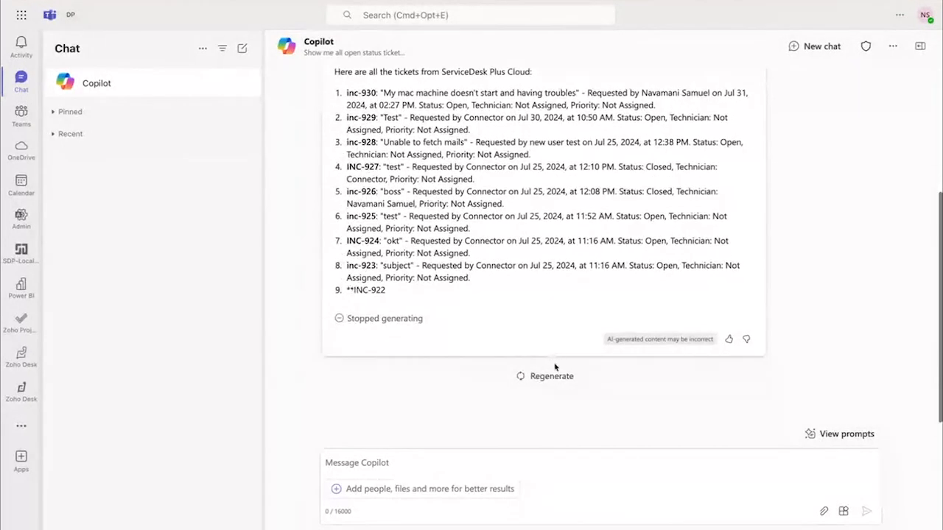
left_click(553, 377)
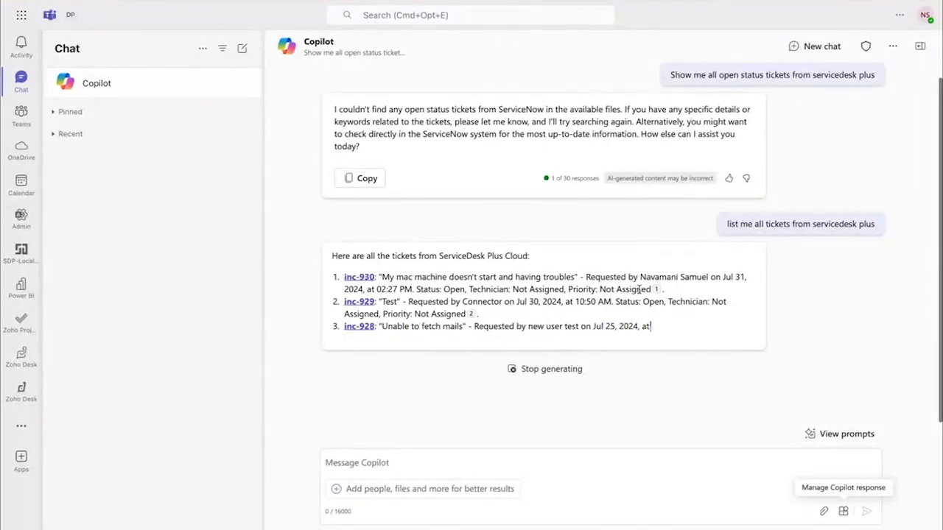
Inspect the cited ticket cards, including inc-928 and inc-926, and stop Copilot's response.
mouse_move(654, 290)
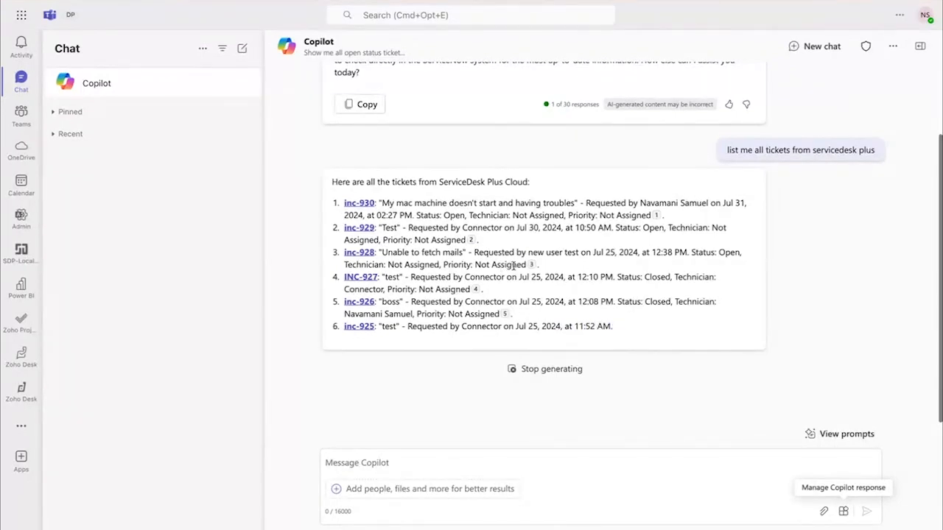
mouse_move(530, 266)
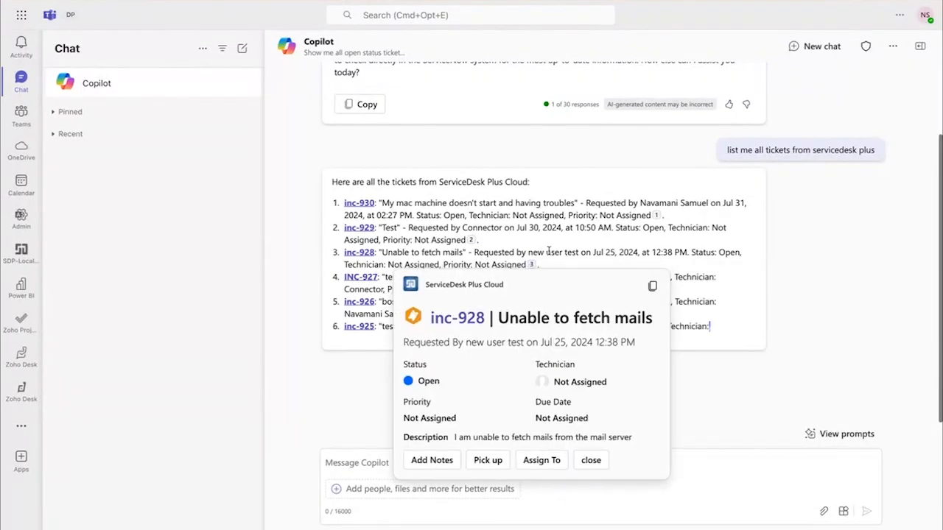
mouse_move(476, 278)
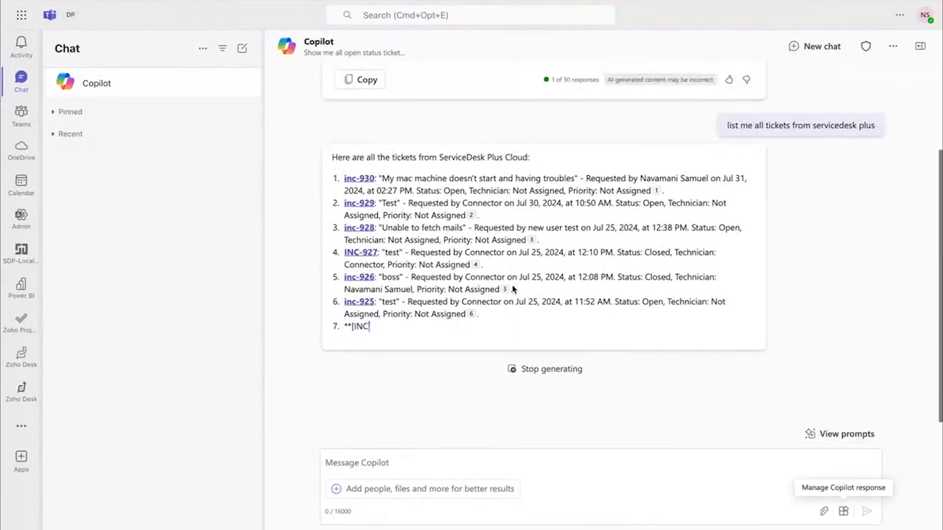
mouse_move(509, 290)
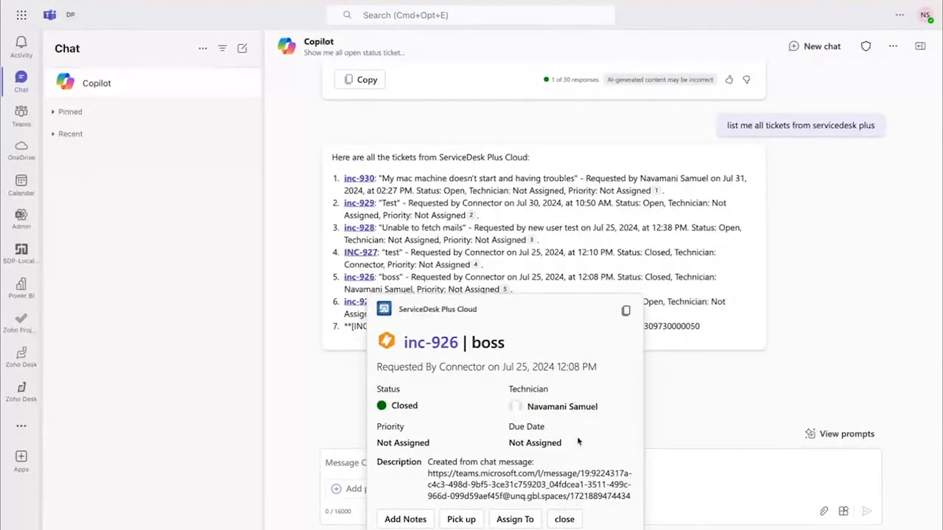
left_click(557, 520)
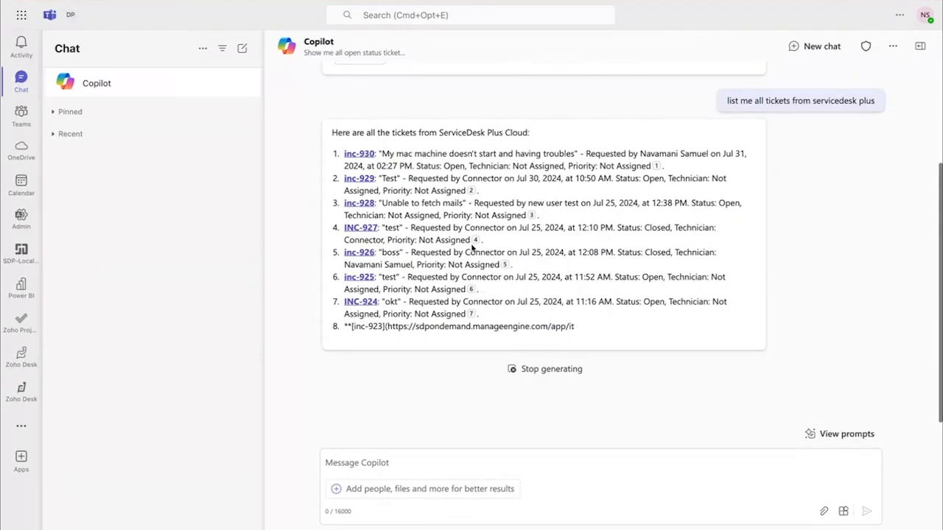
mouse_move(475, 240)
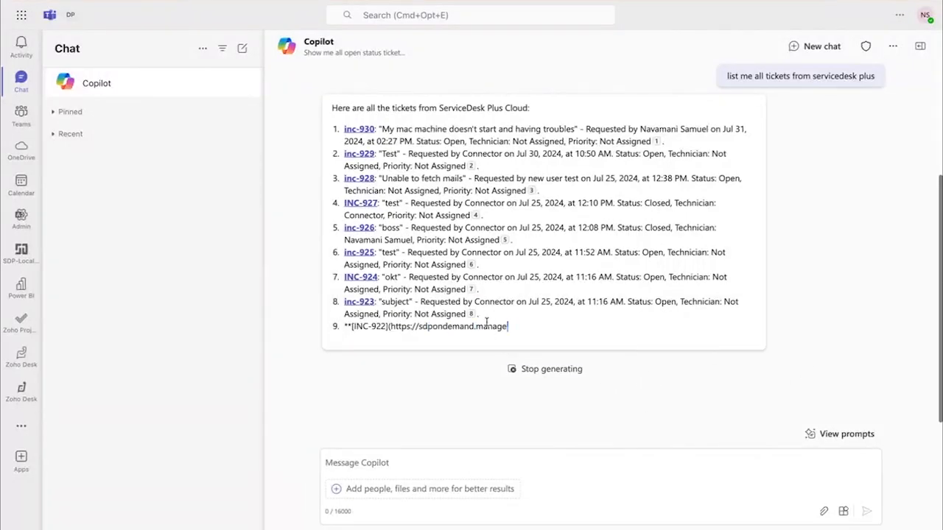
left_click(549, 370)
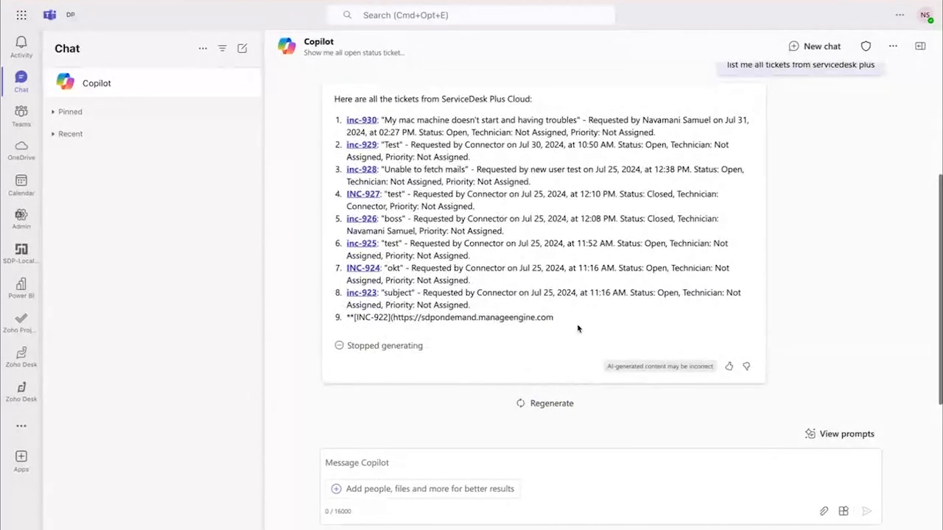
Copy prompt 7 about tickets whose created and assigned person are same from the test_June_6_2022 notes and send it to Copilot in Teams.
key("ctrl+Left")
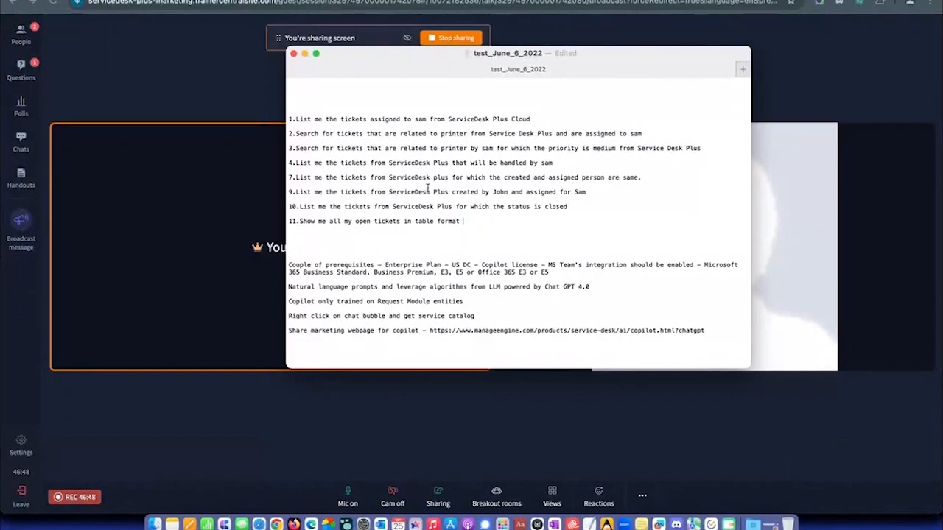
left_click_drag(295, 178, 644, 178)
key("super+c")
key("ctrl+Right")
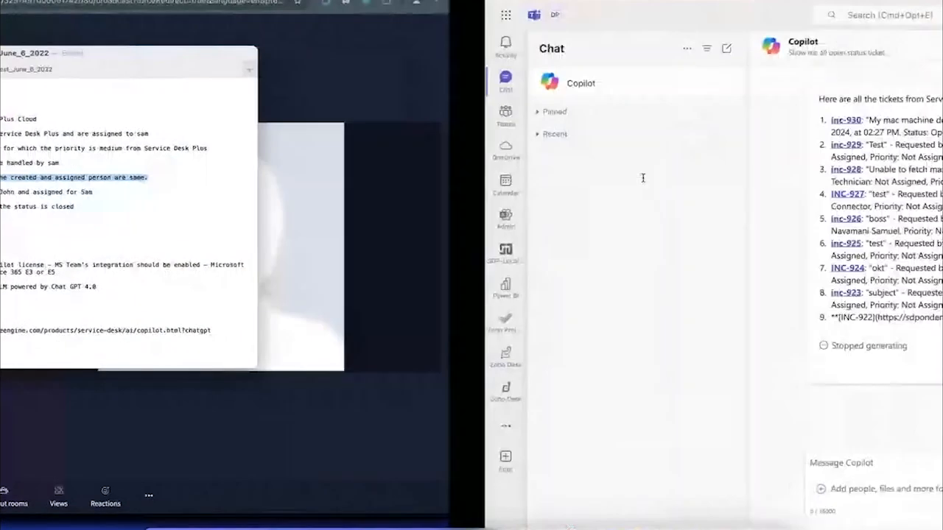
left_click(495, 458)
key("super+v")
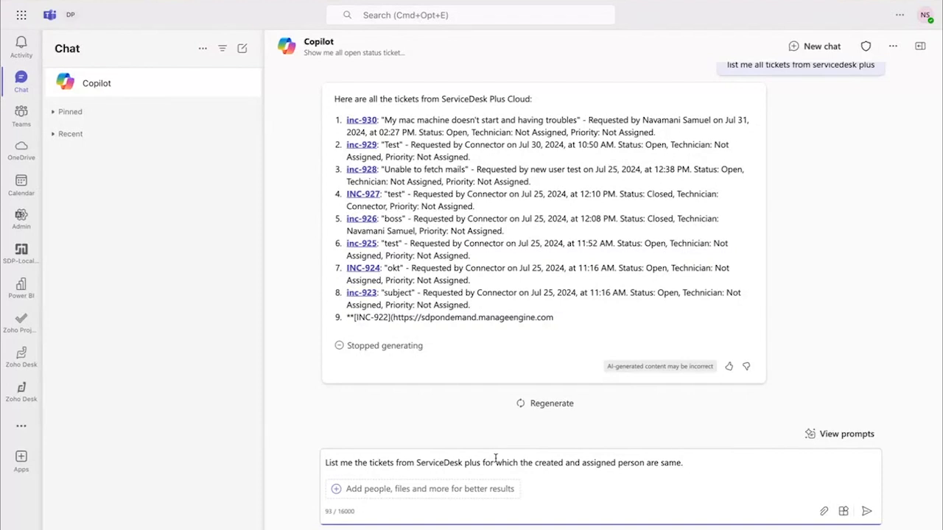
key("Return")
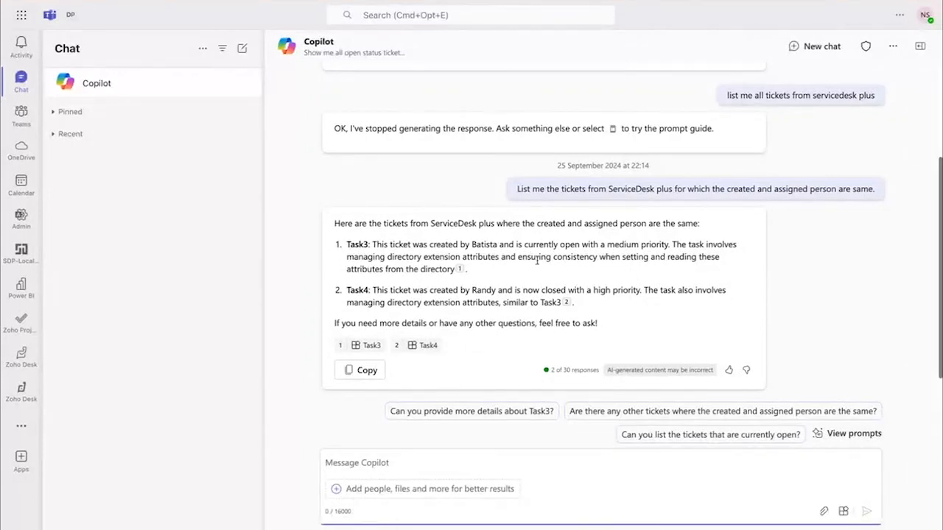
Reuse the copied prompt, reword its ending to "person is the same", and send it to Copilot.
key("super+v")
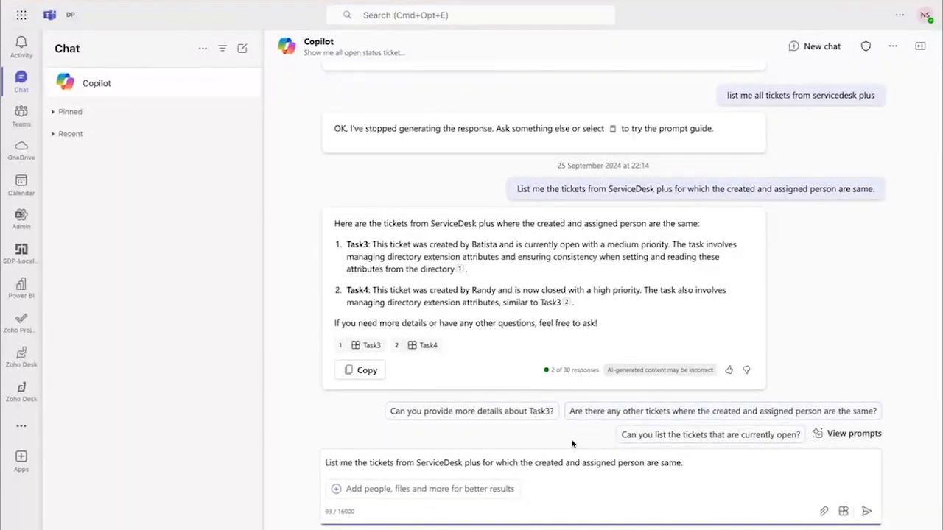
mouse_move(459, 270)
key("BackSpace")
left_click(657, 463)
key("BackSpace")
key("BackSpace")
key("BackSpace")
type("is the")
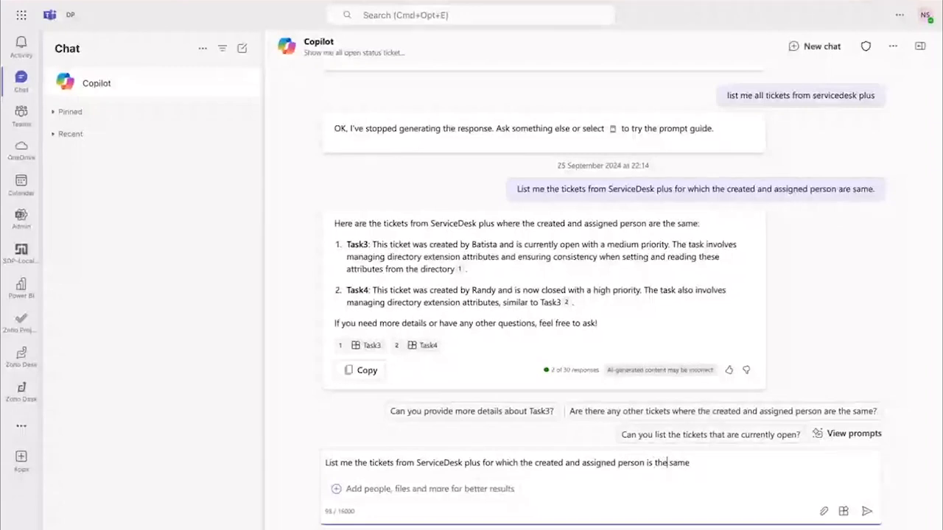
key("Return")
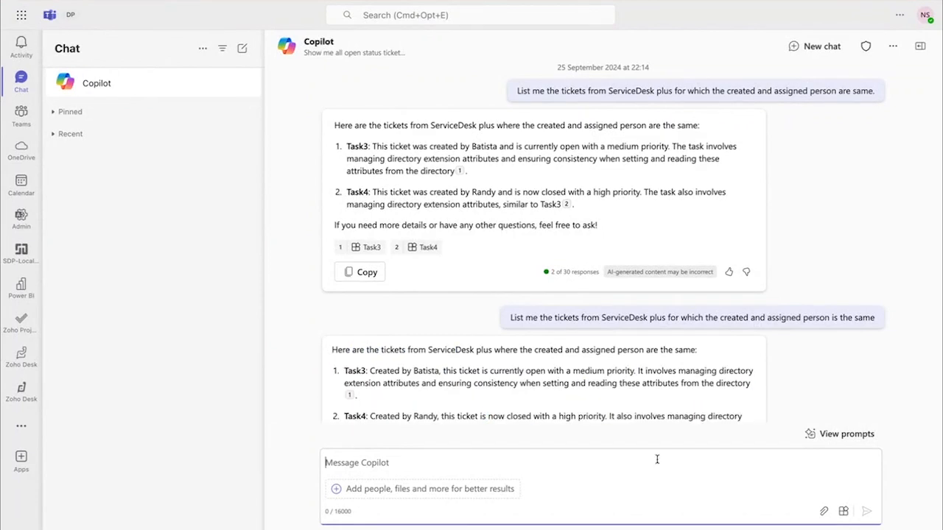
Check the Task3 source citation in Copilot's answer and look through the plugin list.
scroll(679, 336, "down", 2)
mouse_move(352, 273)
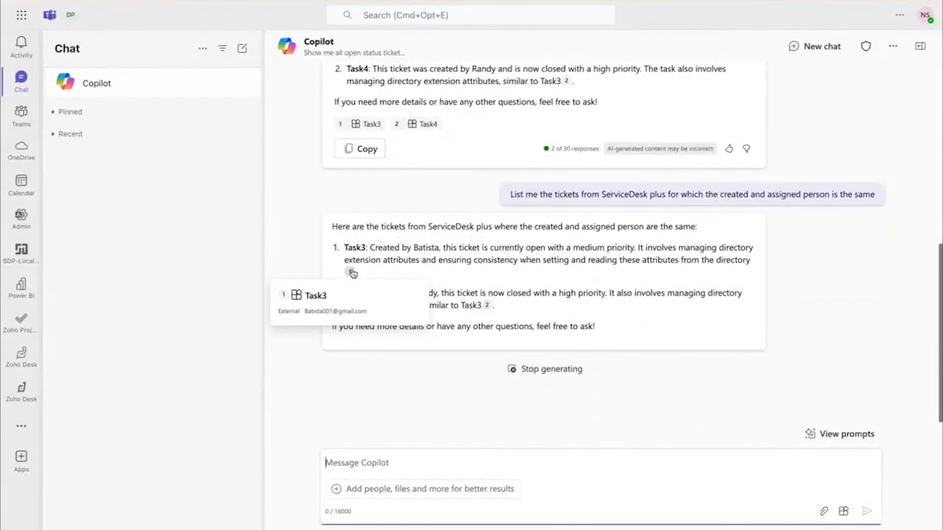
left_click(844, 511)
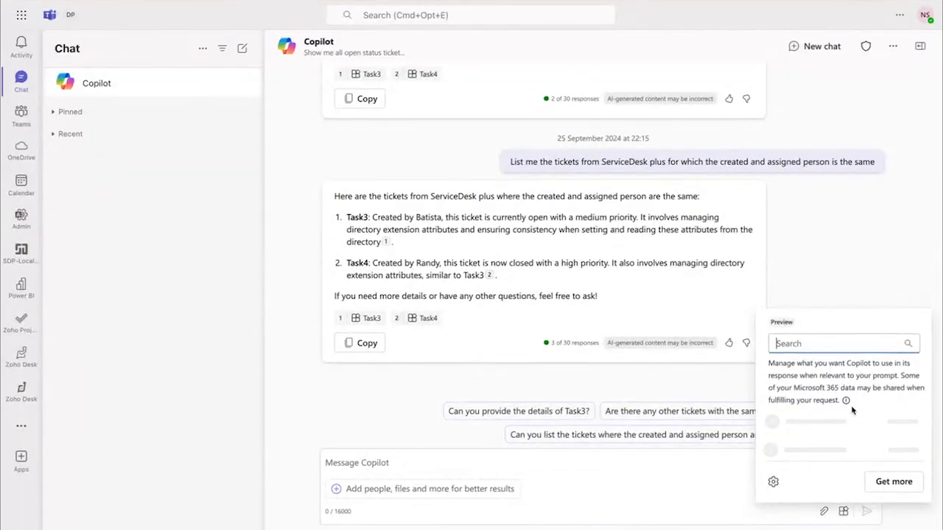
scroll(852, 410, "down", 5)
scroll(852, 410, "down", 1)
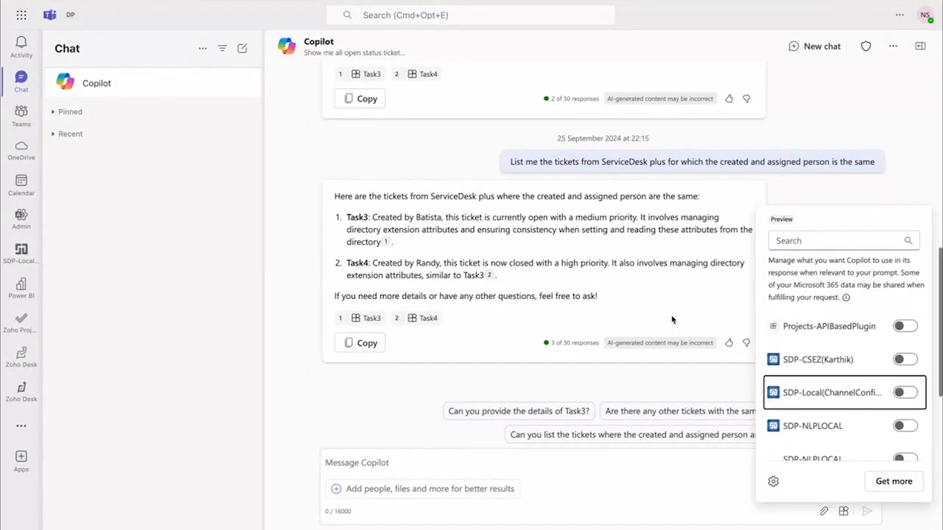
left_click(430, 454)
Copy prompt 9 about tickets by creator and assignee from the test_June_6_2022 notes and paste it into Copilot's message box in Teams.
key("ctrl+Left")
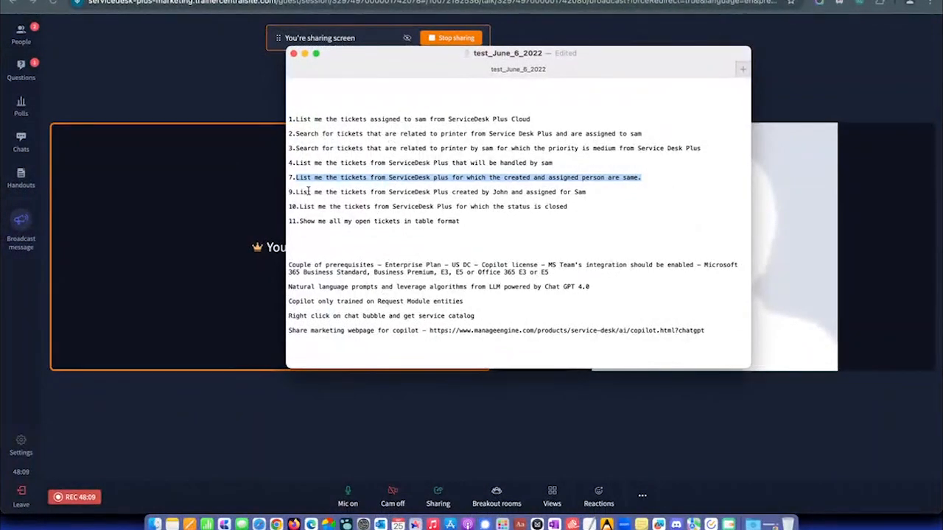
left_click_drag(296, 193, 592, 194)
key("super+c")
key("ctrl+Right")
left_click(484, 461)
key("super+v")
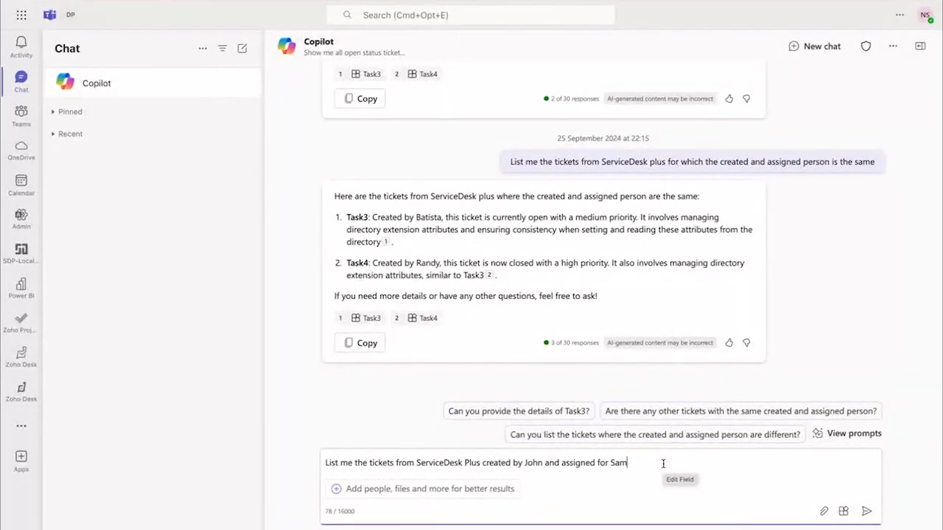
Edit the pasted prompt to read "assigned to" instead of "assigned for", and replace the creator's name with the assignee's name.
left_click(606, 463)
key("BackSpace")
key("BackSpace")
key("BackSpace")
type("to")
left_click(521, 463)
key("BackSpace")
key("BackSpace")
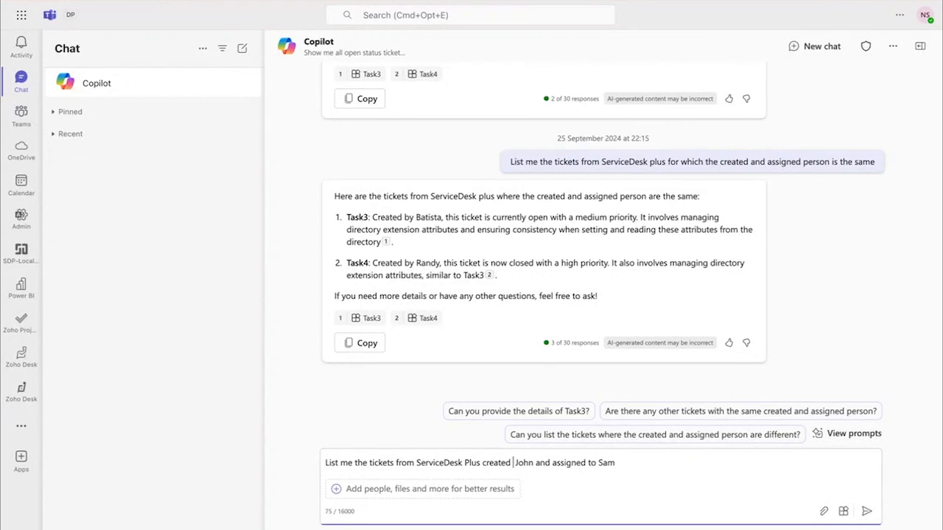
type("by")
key("BackSpace")
key("BackSpace")
key("BackSpace")
key("BackSpace")
type("sam")
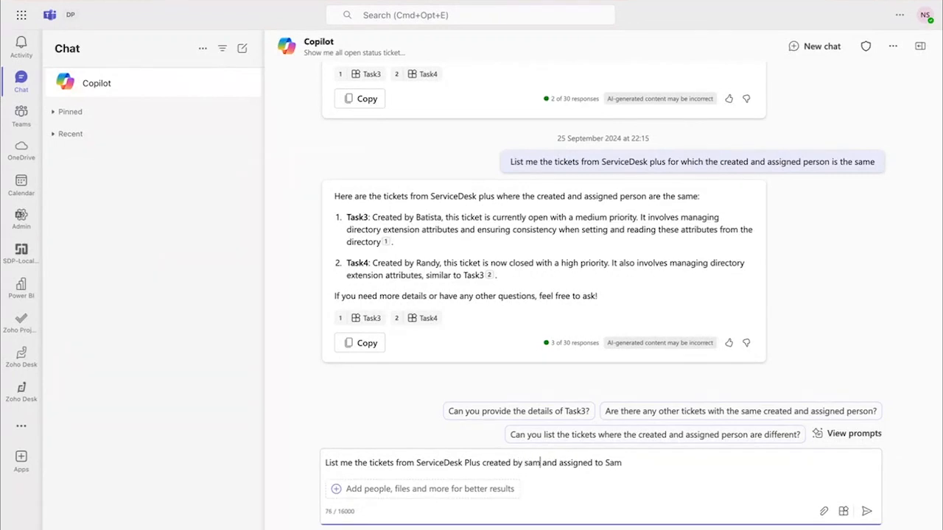
Send Copilot the prompt listing ServiceDesk Plus tickets by creator and assignee, and follow the cited tickets in its answer.
key("Return")
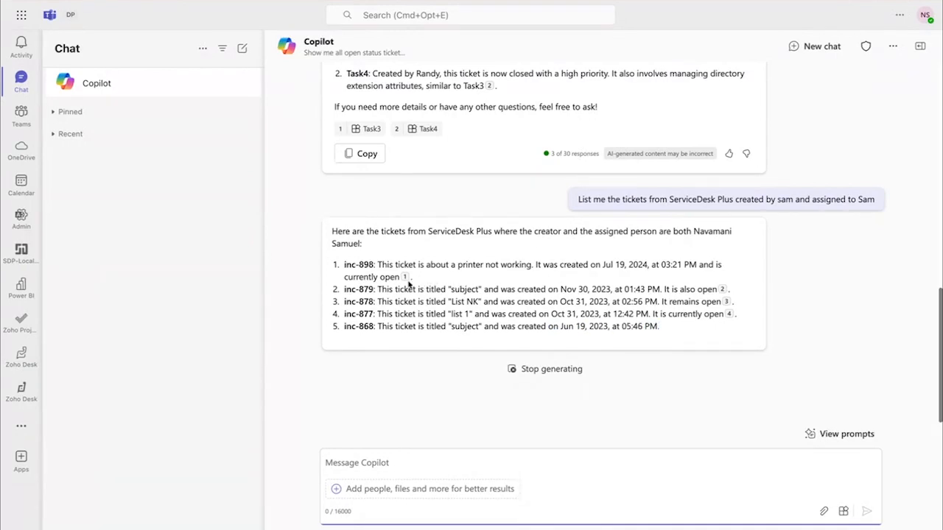
mouse_move(405, 279)
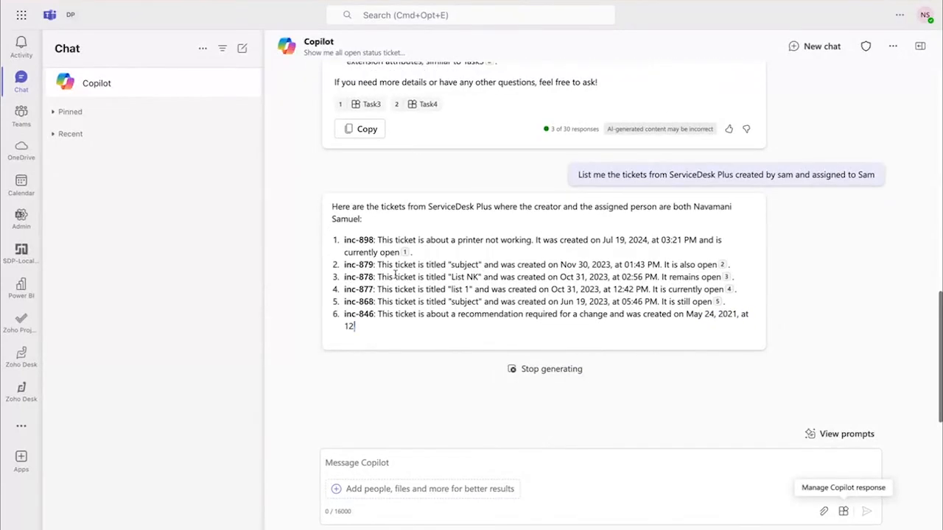
mouse_move(721, 268)
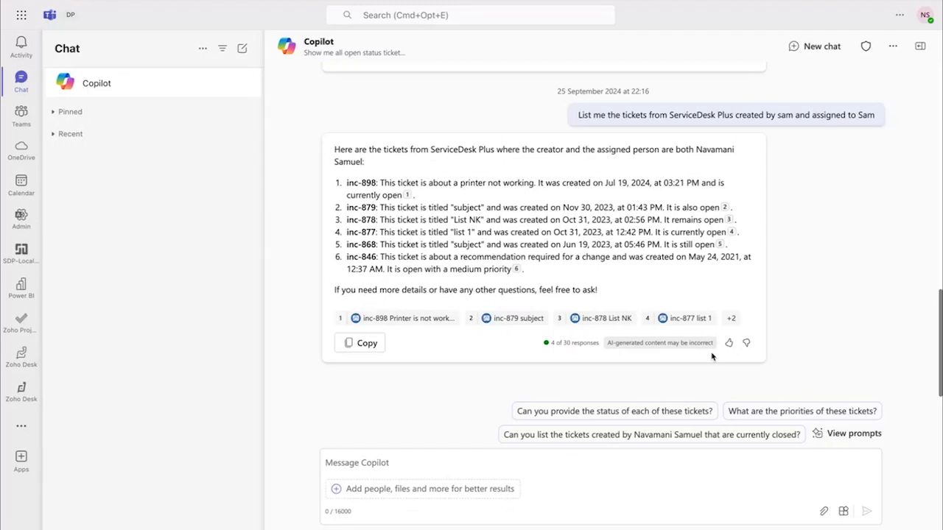
Look through Copilot's plugin list and check the ticket source citations beneath its answer.
left_click(843, 511)
scroll(844, 415, "down", 4)
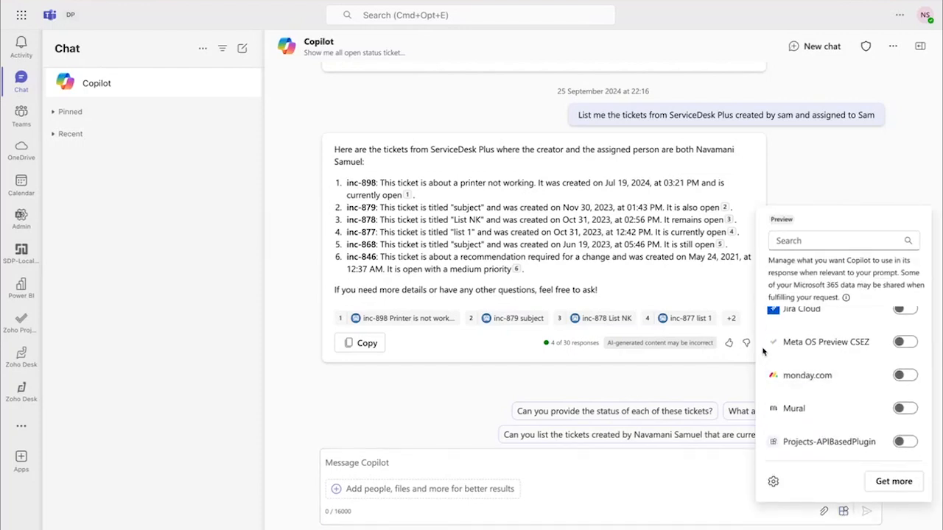
left_click(643, 375)
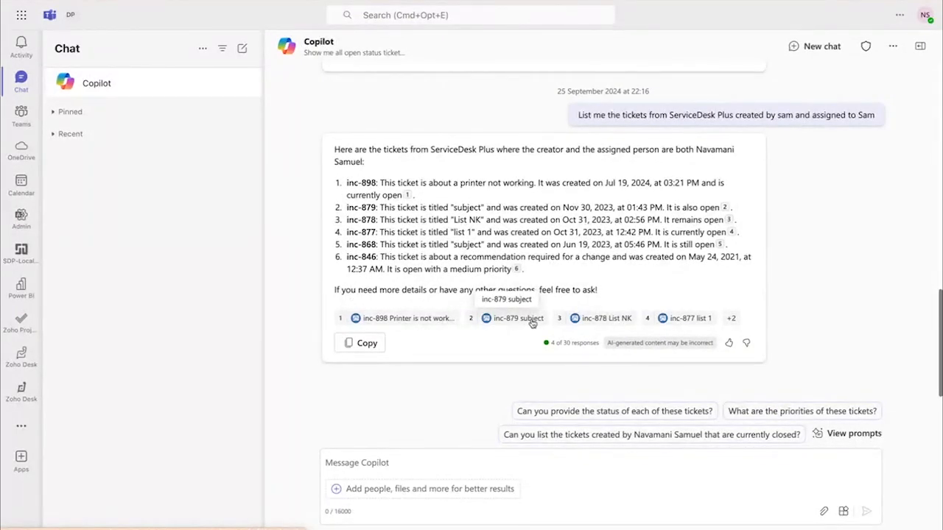
scroll(510, 365, "up", 2)
scroll(510, 365, "down", 2)
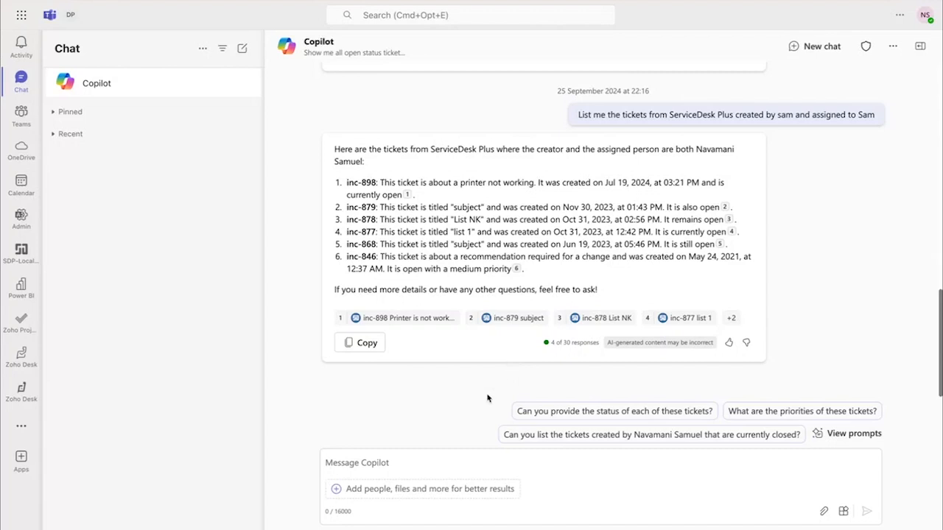
Ask Copilot to "Give me the above information in a table format".
left_click(457, 457)
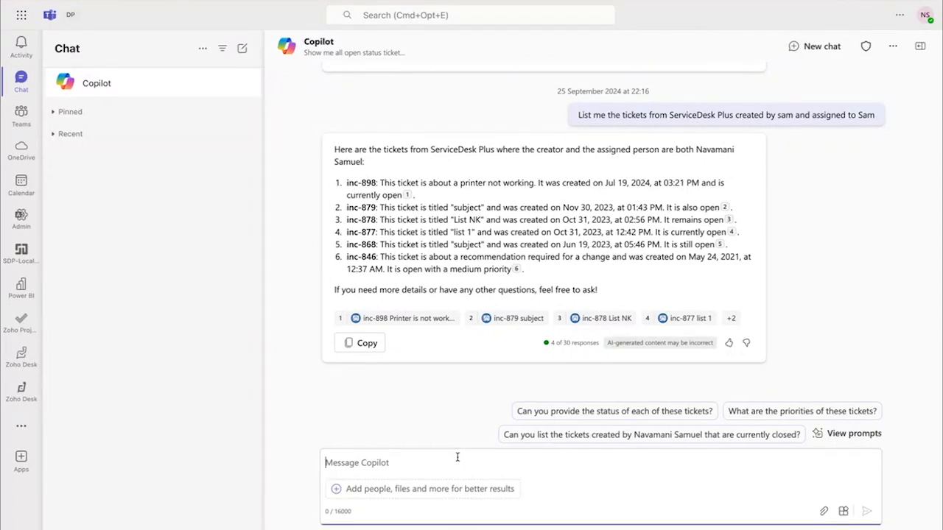
type("Give me the")
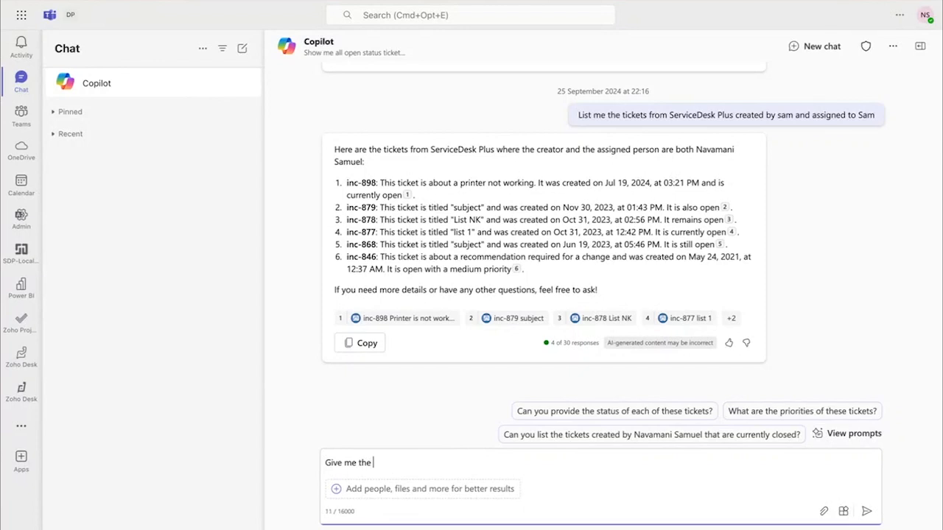
type(" above information in a t")
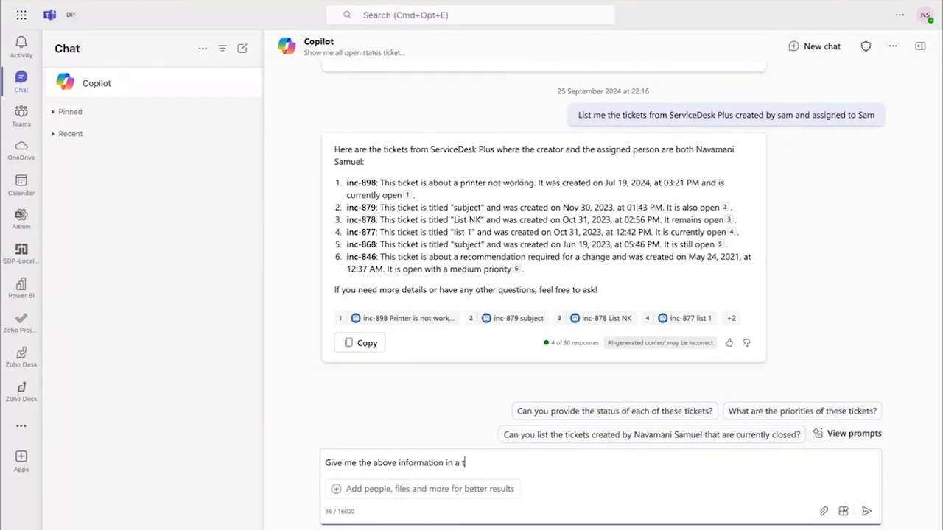
type("able format")
key("Return")
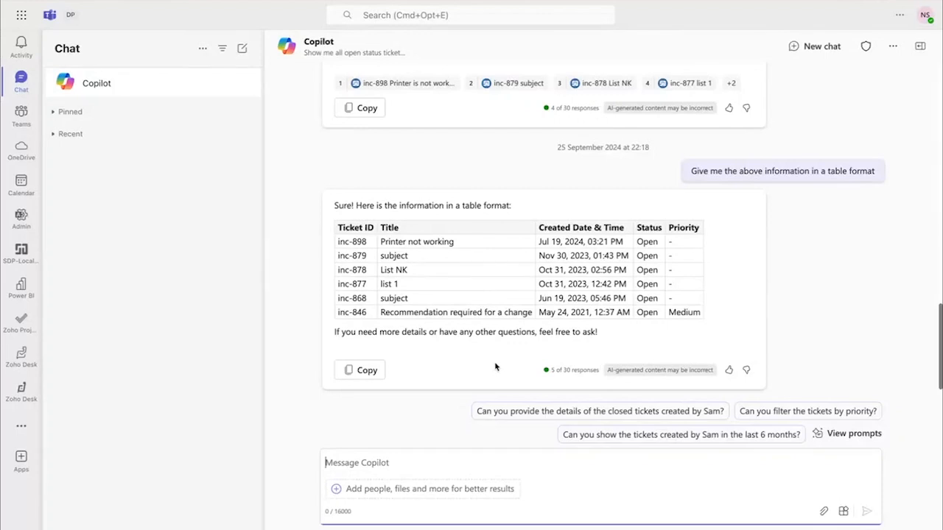
Ask Copilot to "Help me draft an email to my boss with the above table".
scroll(495, 366, "down", 1)
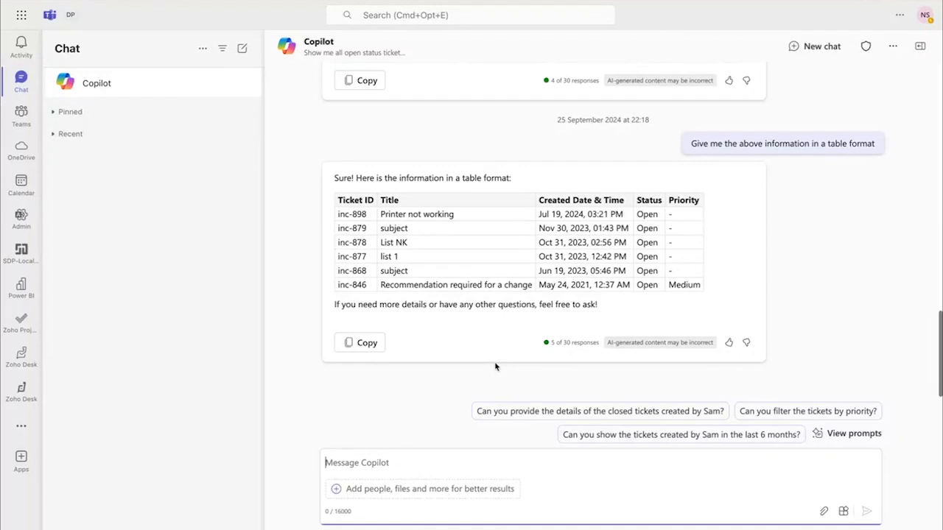
type("Help me draft an")
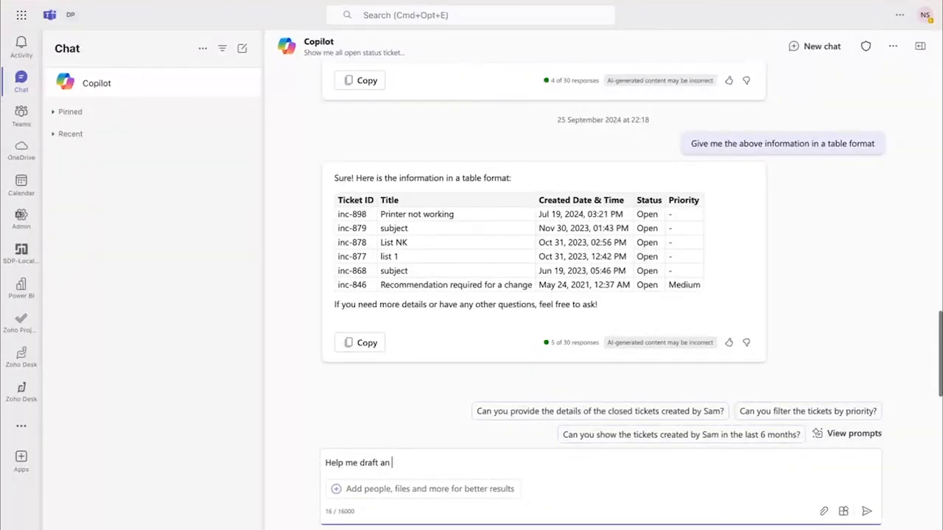
type(" email to my boss with t")
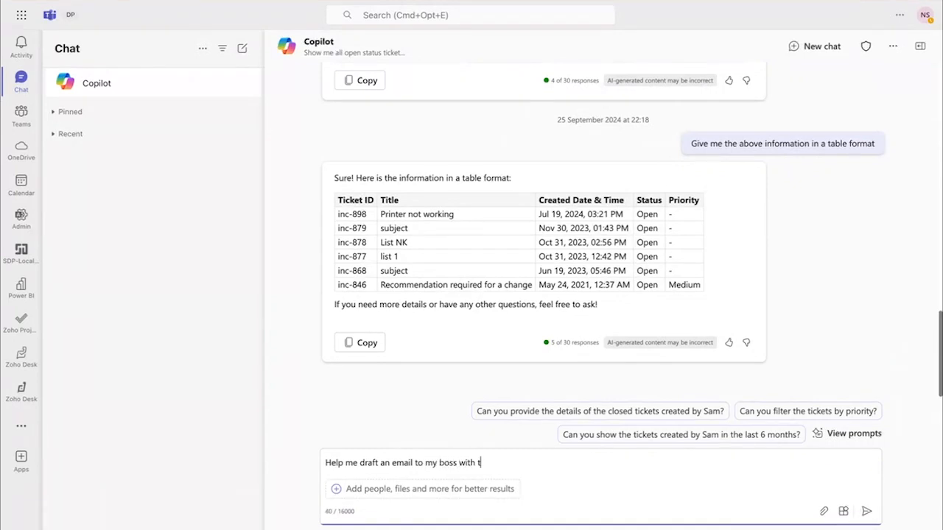
type("he above t")
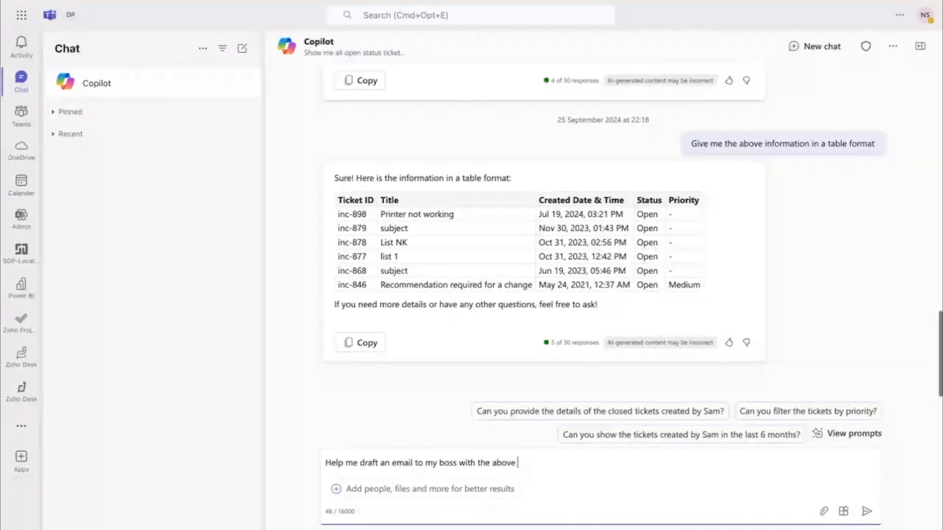
type("able")
key("Return")
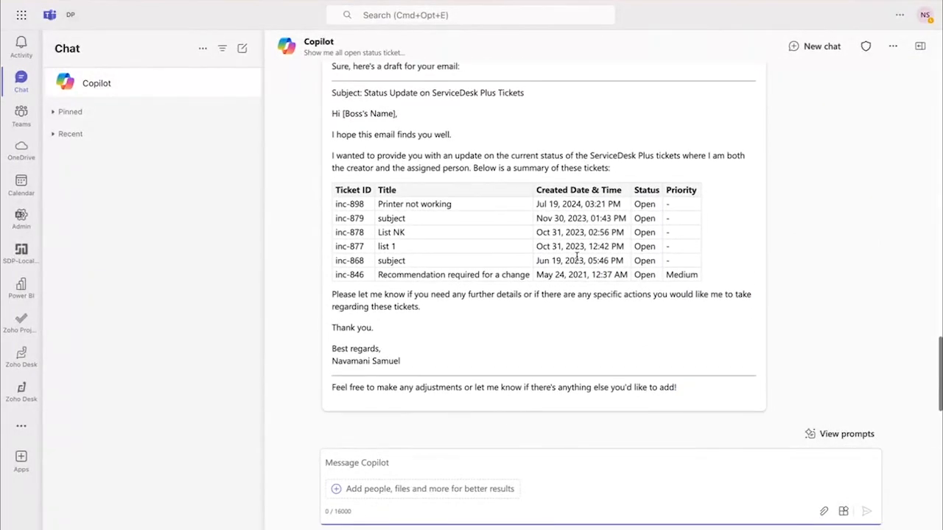
Review the drafted email from greeting to sign-off and compare it with the earlier ticket table.
scroll(500, 183, "up", 3)
scroll(361, 363, "down", 2)
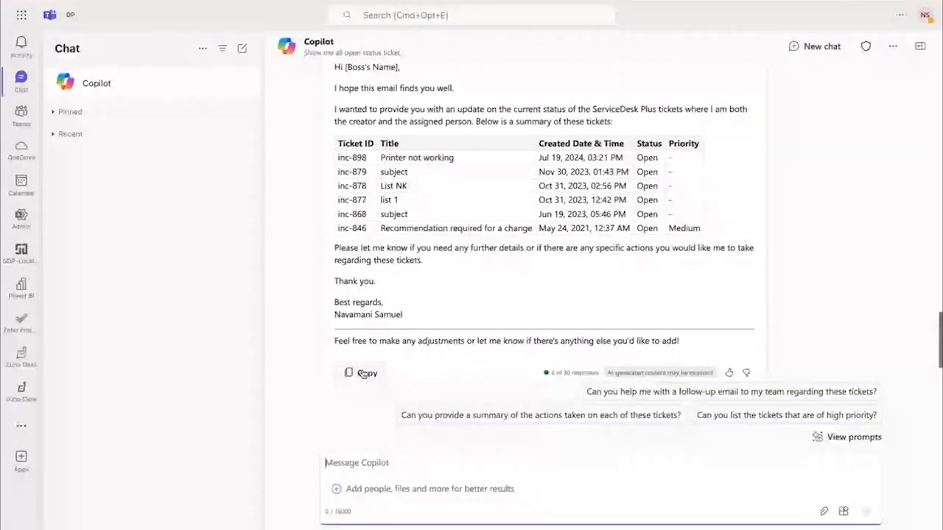
scroll(418, 291, "down", 1)
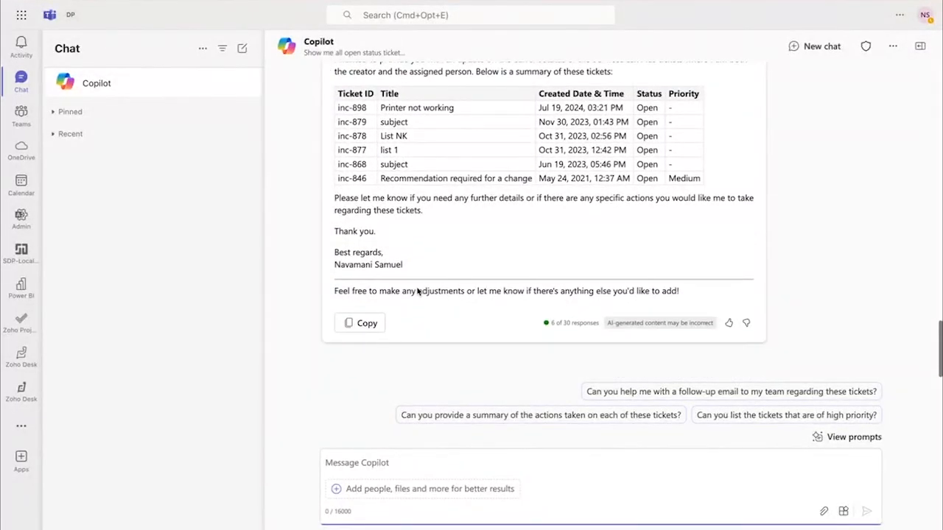
scroll(496, 277, "up", 1)
scroll(497, 277, "down", 1)
scroll(497, 277, "up", 8)
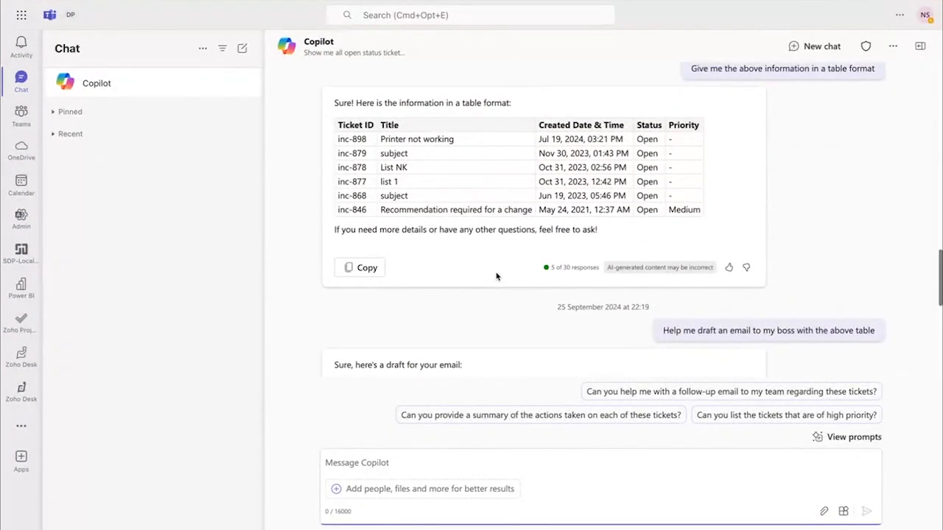